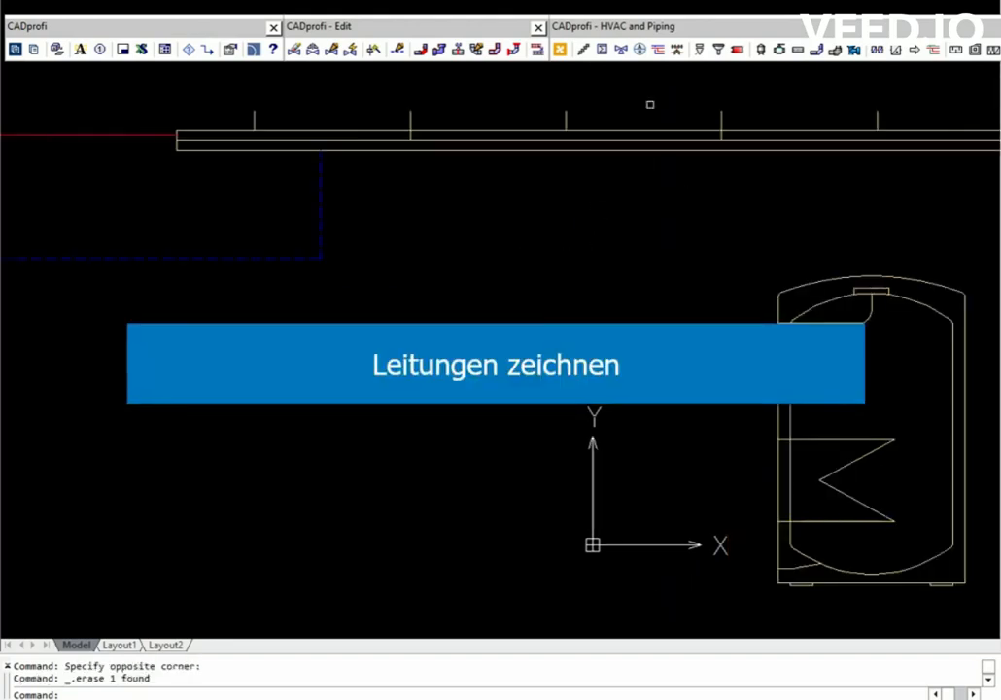
Step: Draw a heating Return pipe with filled-dot connection points from the tank's lower coil connection to the corner of the existing blue return line
left_click(657, 48)
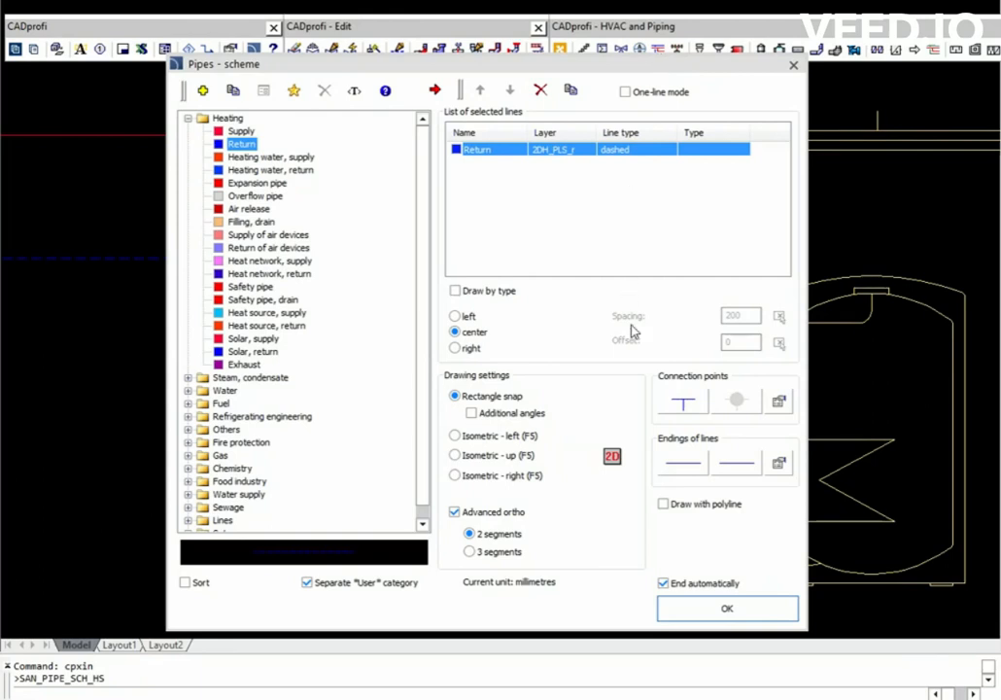
left_click(670, 402)
left_click(731, 411)
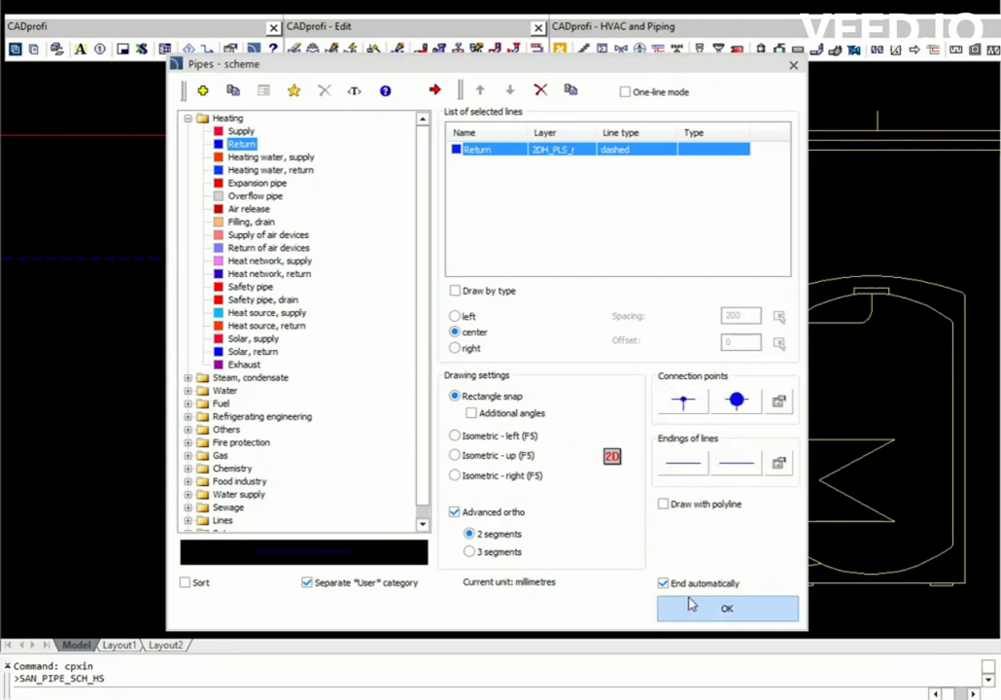
left_click(693, 605)
left_click(777, 522)
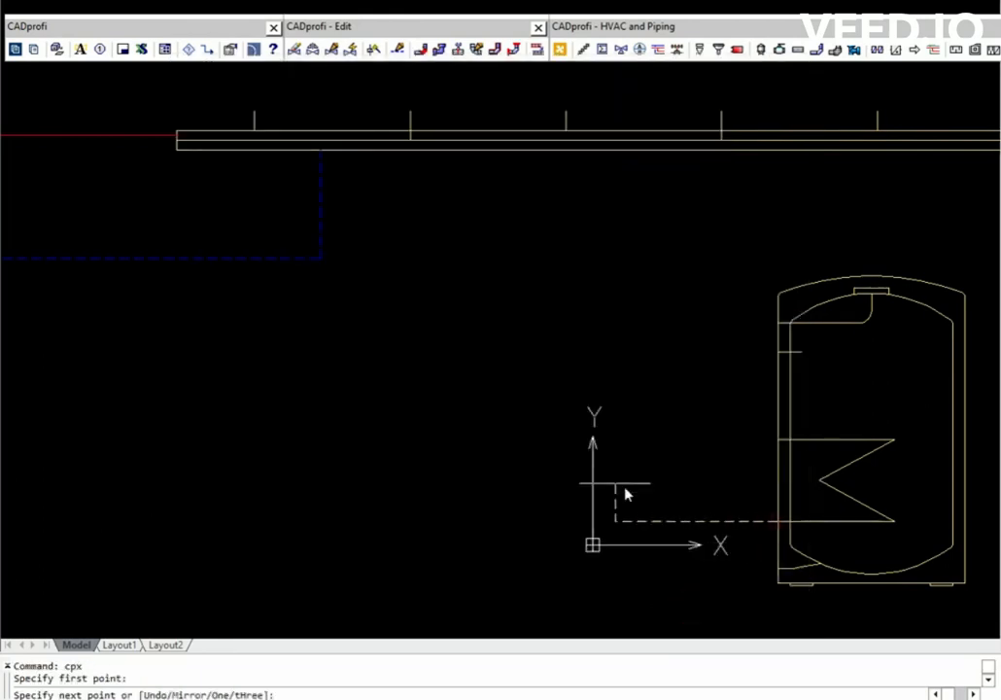
left_click(321, 259)
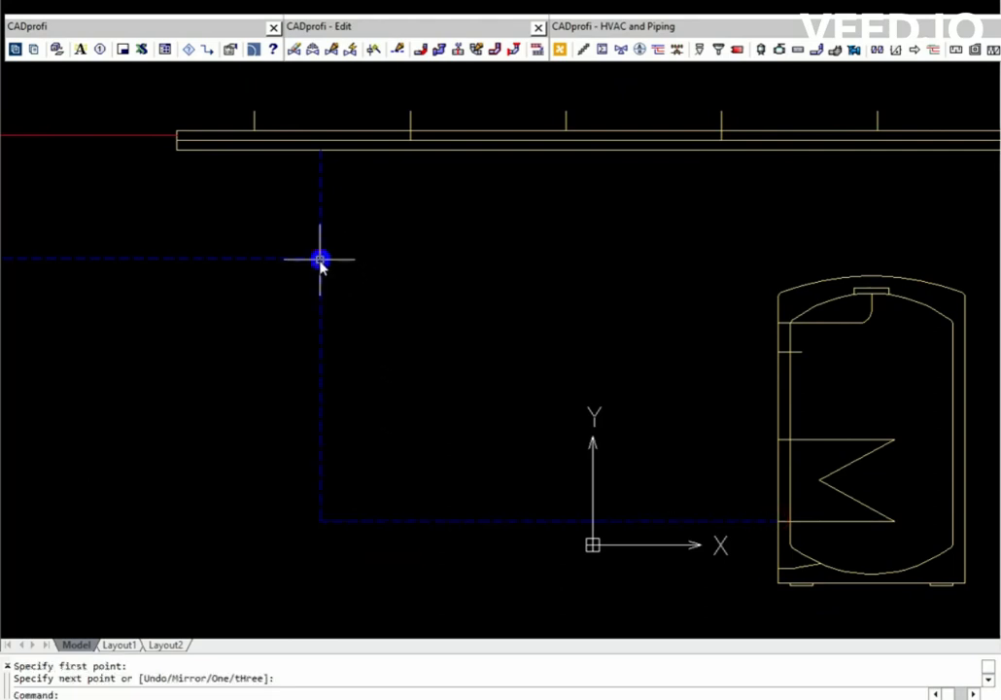
Step: Replace the Return line type with heating Supply and draw the pipe from the tank's upper coil connection to the red supply line
left_click(657, 55)
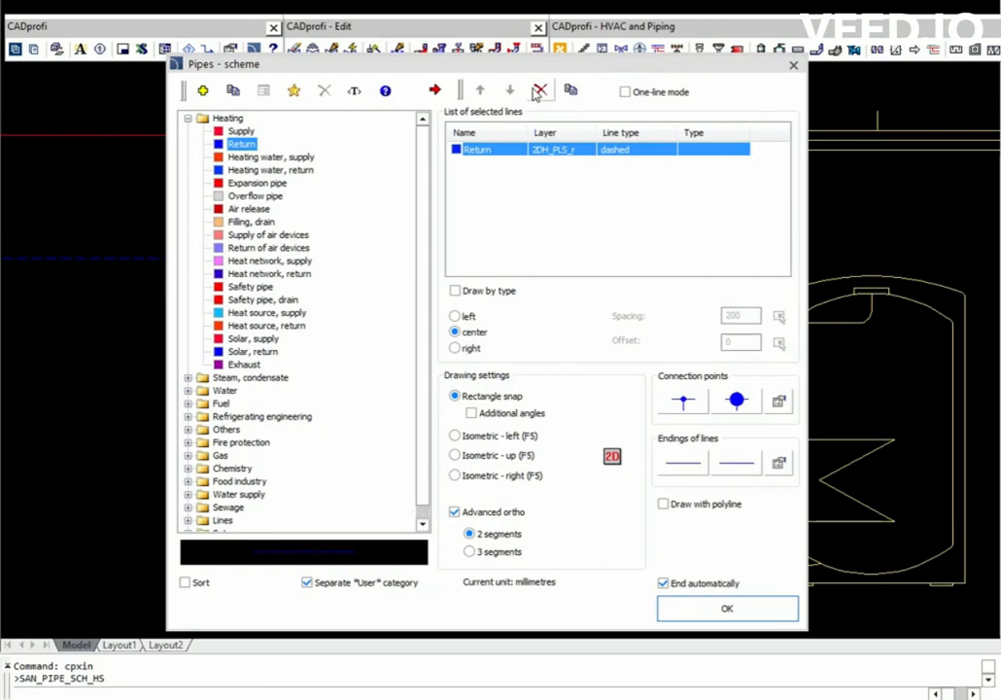
left_click(536, 90)
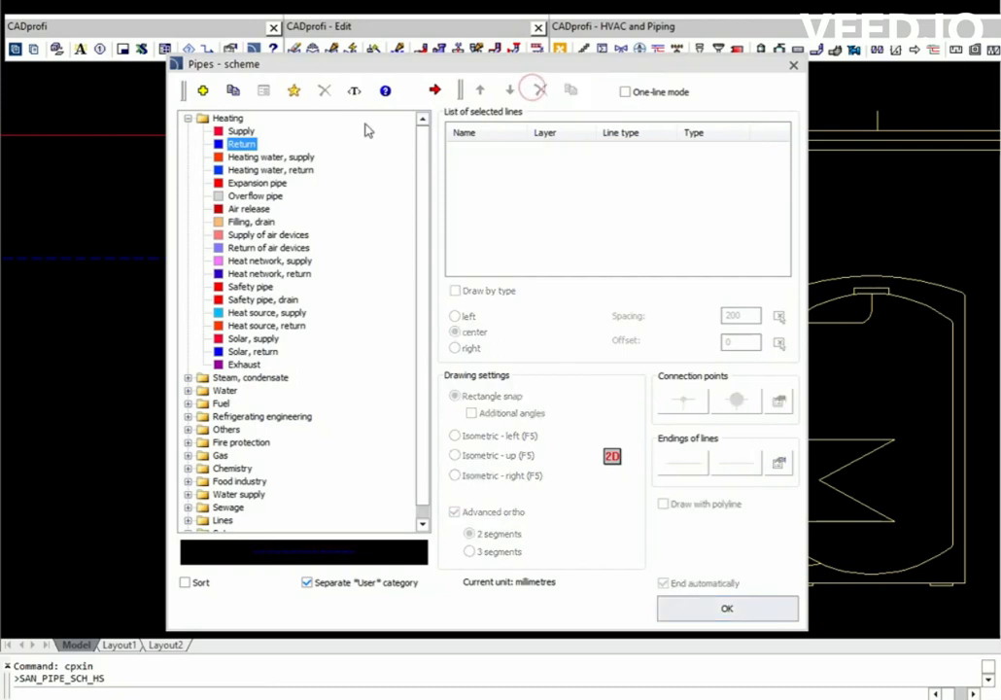
left_click(241, 131)
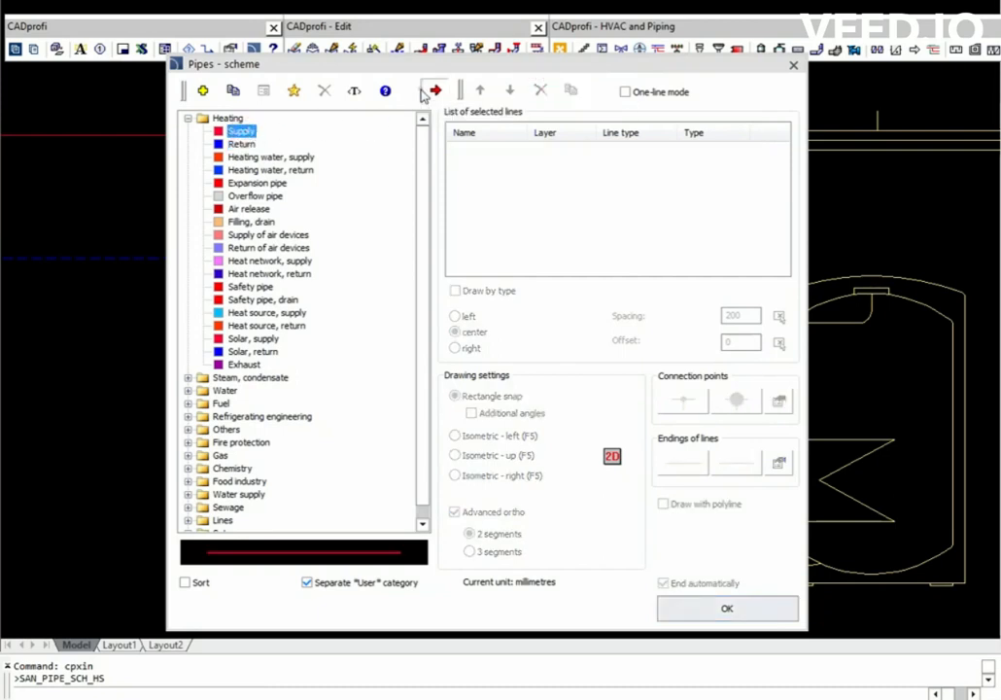
left_click(433, 91)
left_click(690, 609)
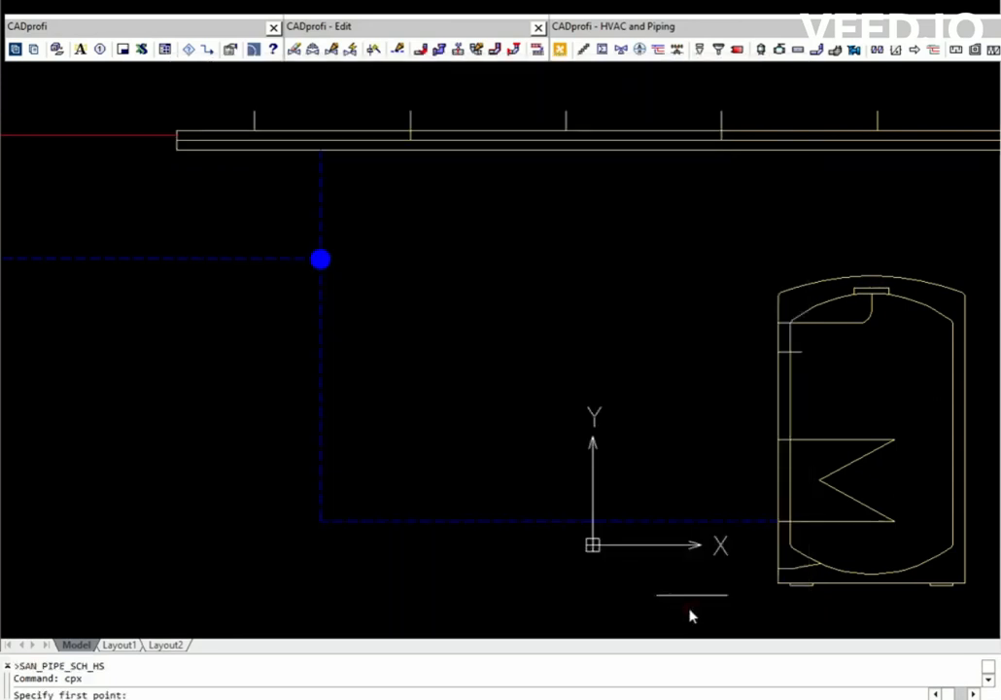
left_click(777, 442)
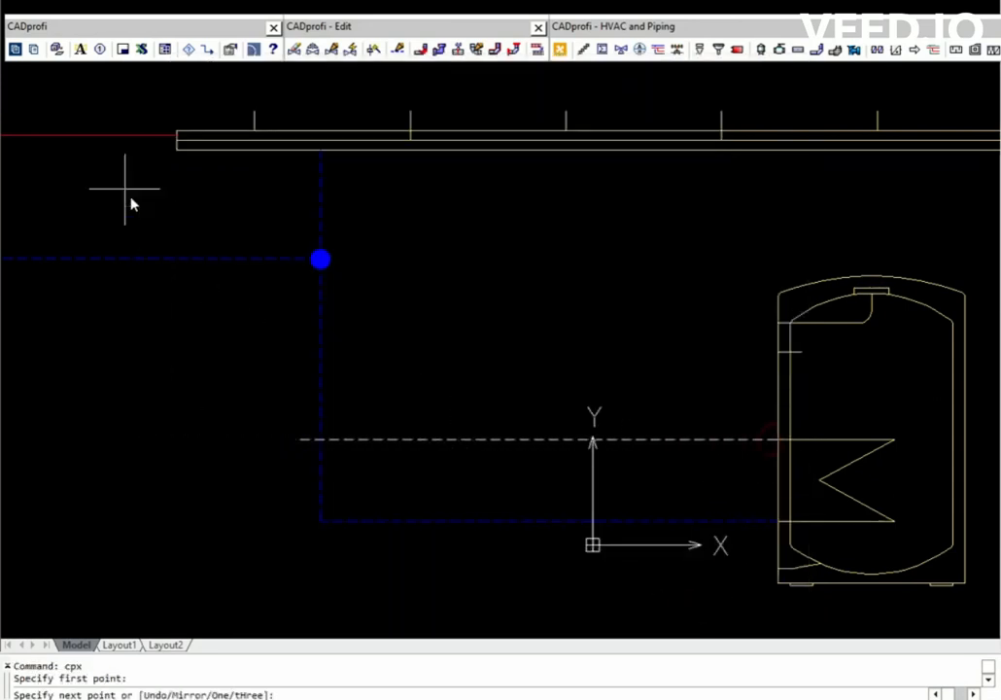
left_click(85, 136)
key("Return")
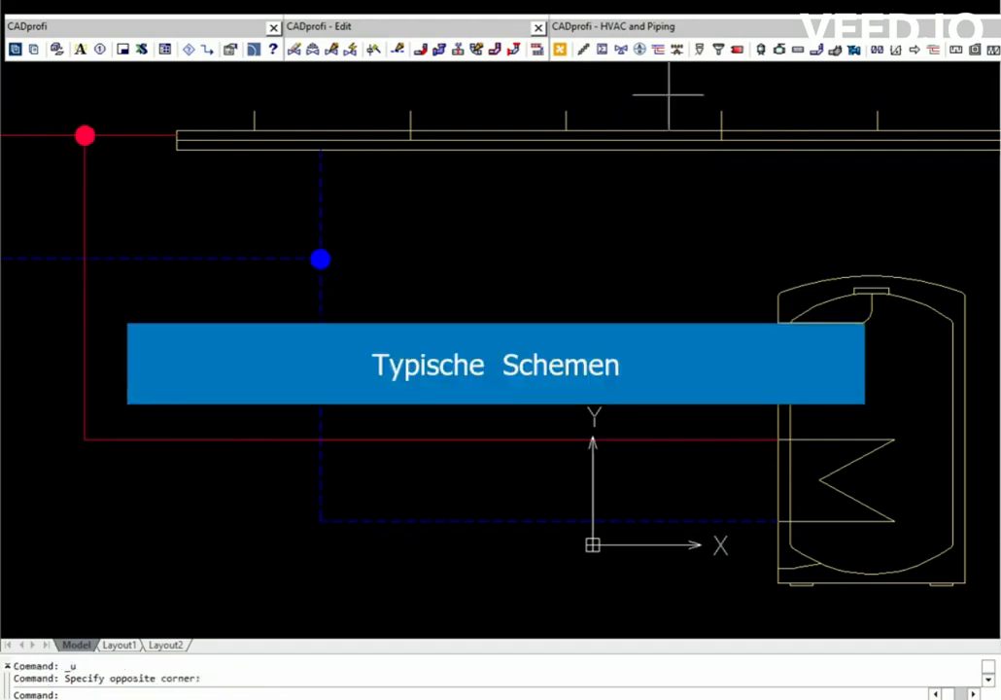
Step: Insert the Heating circuit 1 scheme at the manifold's leftmost upper connection
left_click(676, 51)
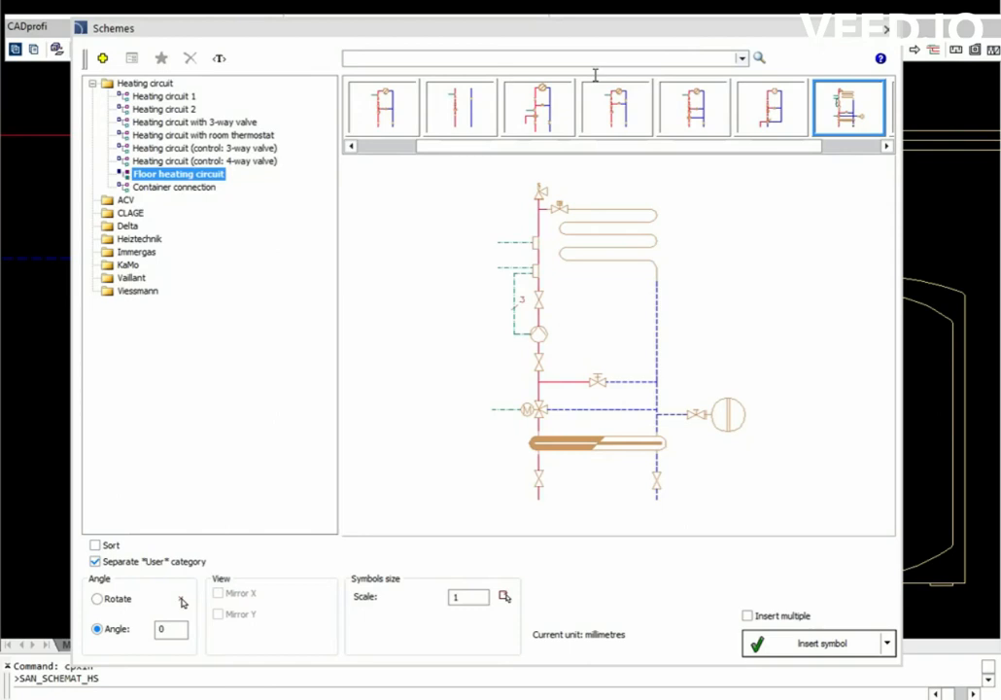
left_click(193, 98)
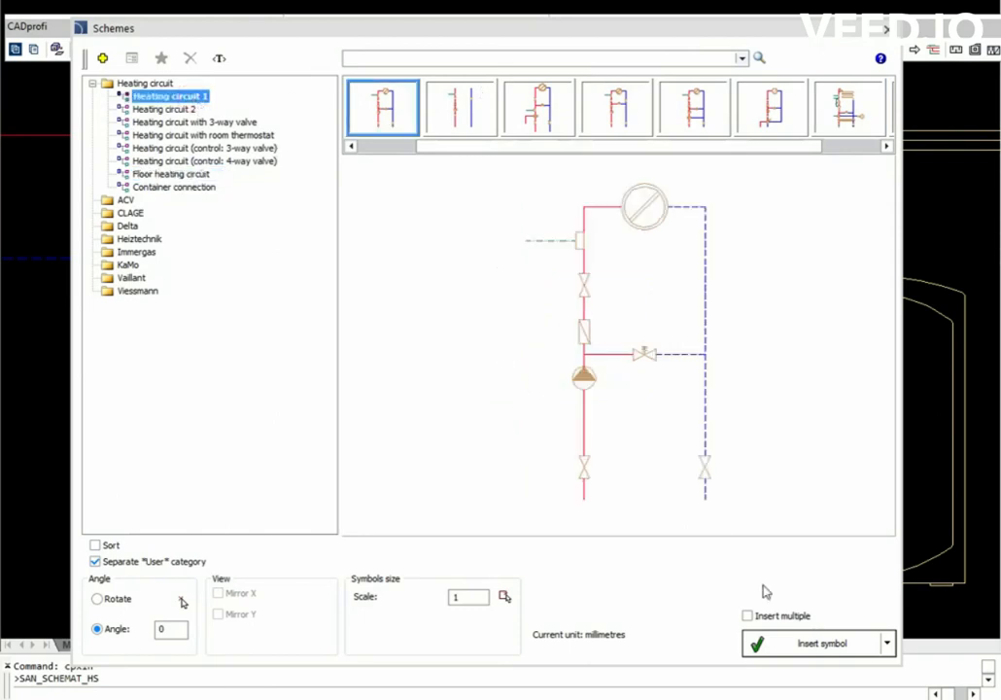
left_click(820, 643)
middle_click_drag(659, 217, 599, 638)
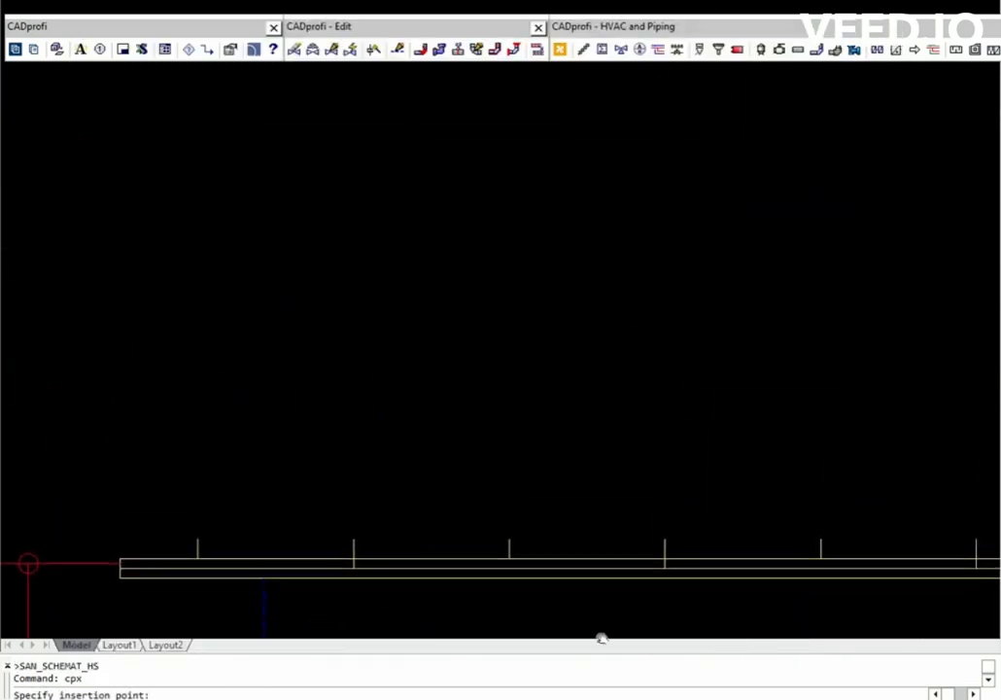
left_click(196, 559)
scroll(472, 447, "down", 2)
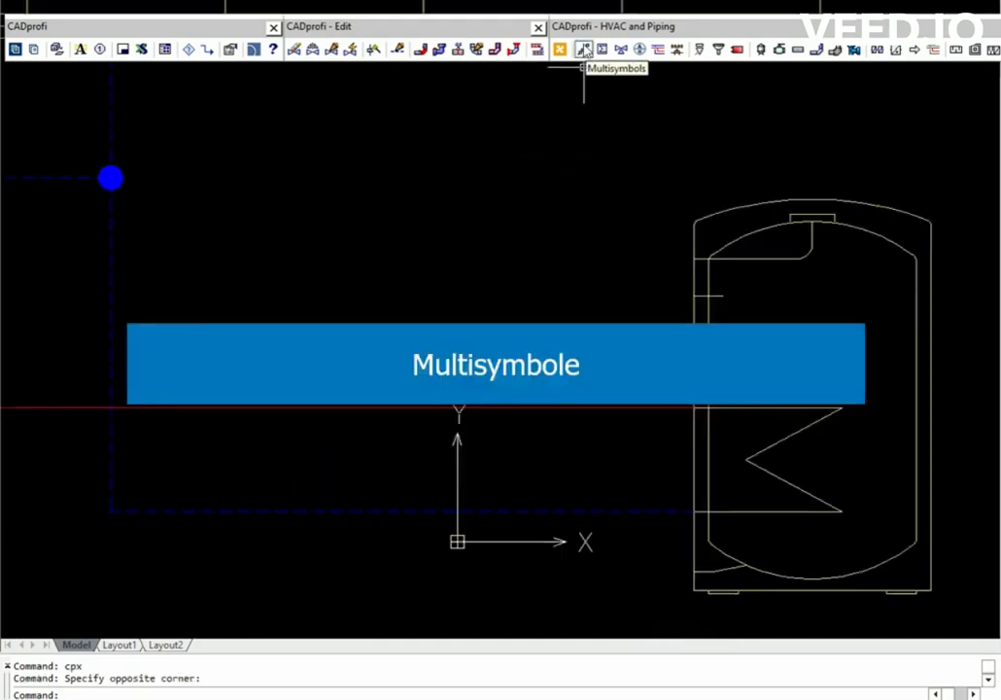
Step: Compile a multisymbol sequence of Stop valve, filled Pump, Swing check valve and a second Stop valve, in that order
left_click(584, 50)
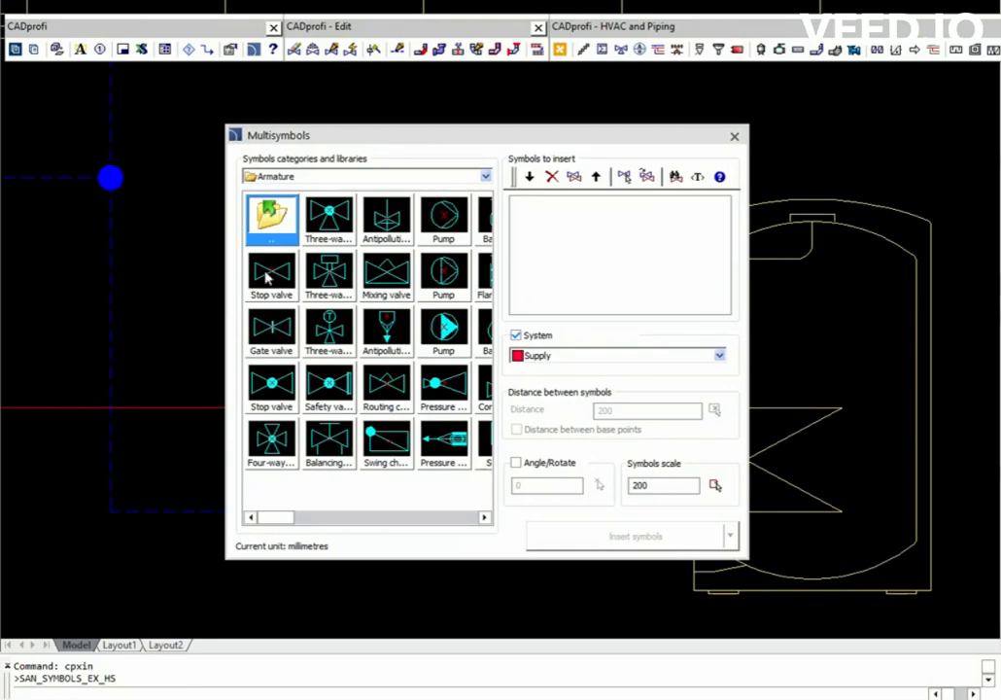
double_click(271, 274)
double_click(444, 329)
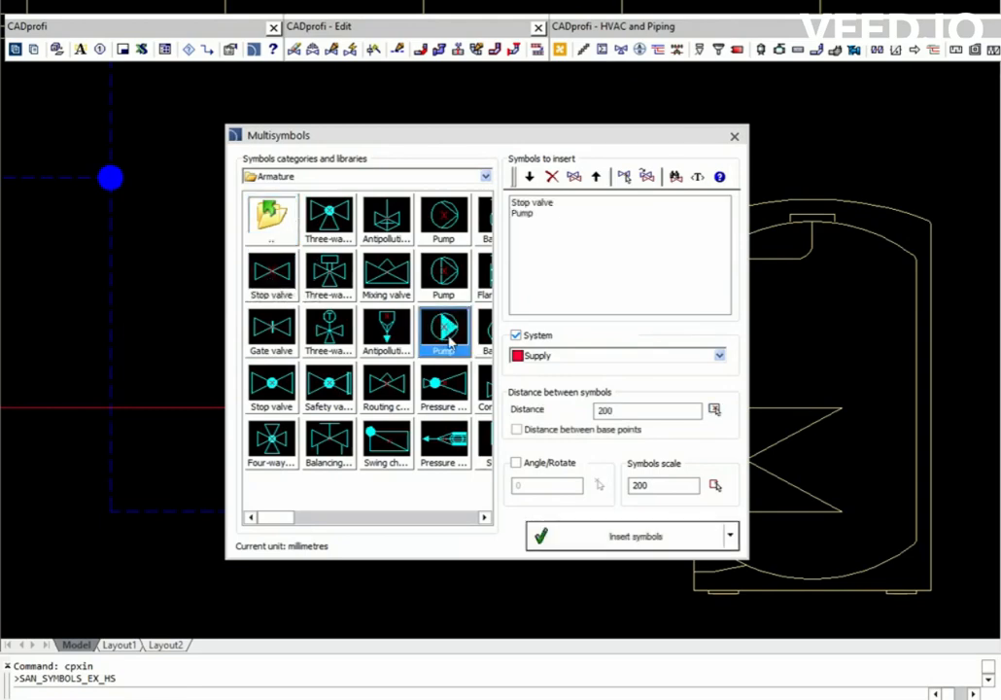
double_click(389, 444)
left_click(544, 204)
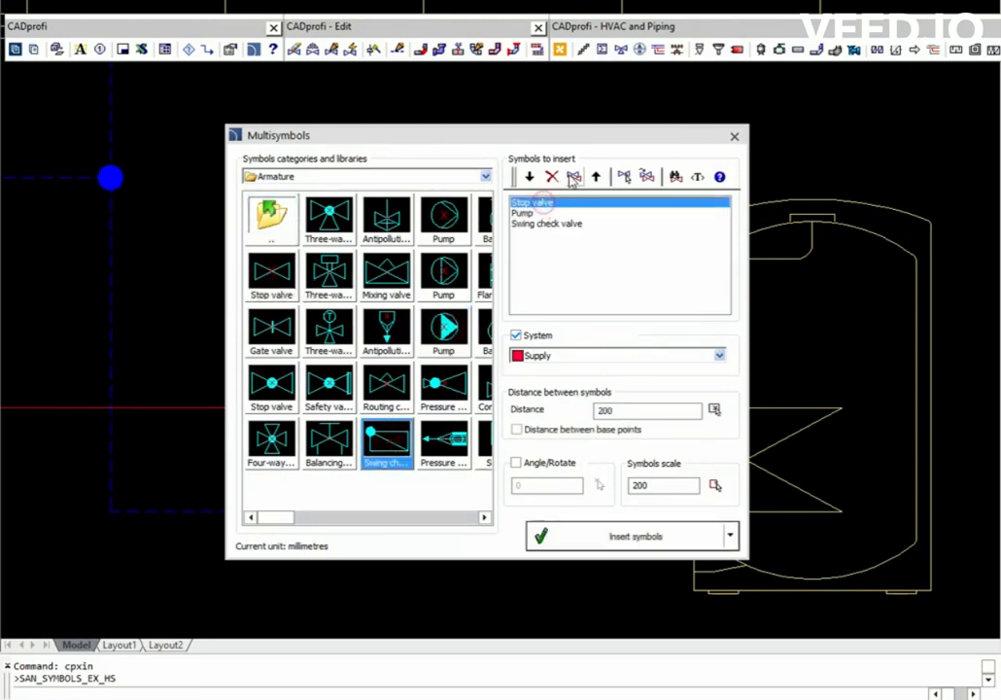
left_click(572, 178)
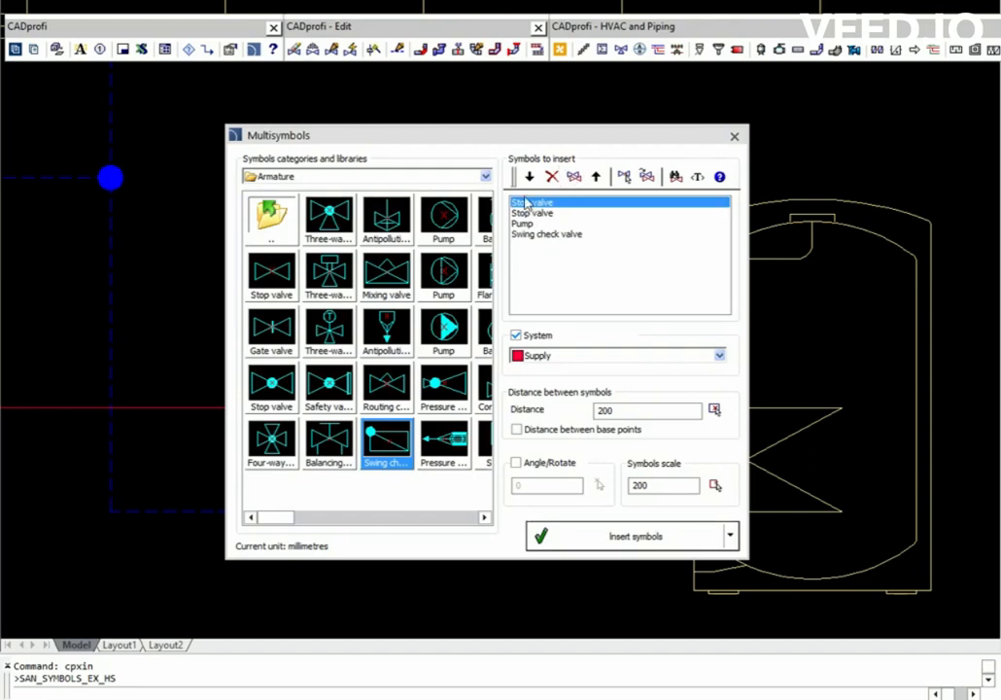
left_click(529, 177)
left_click(529, 178)
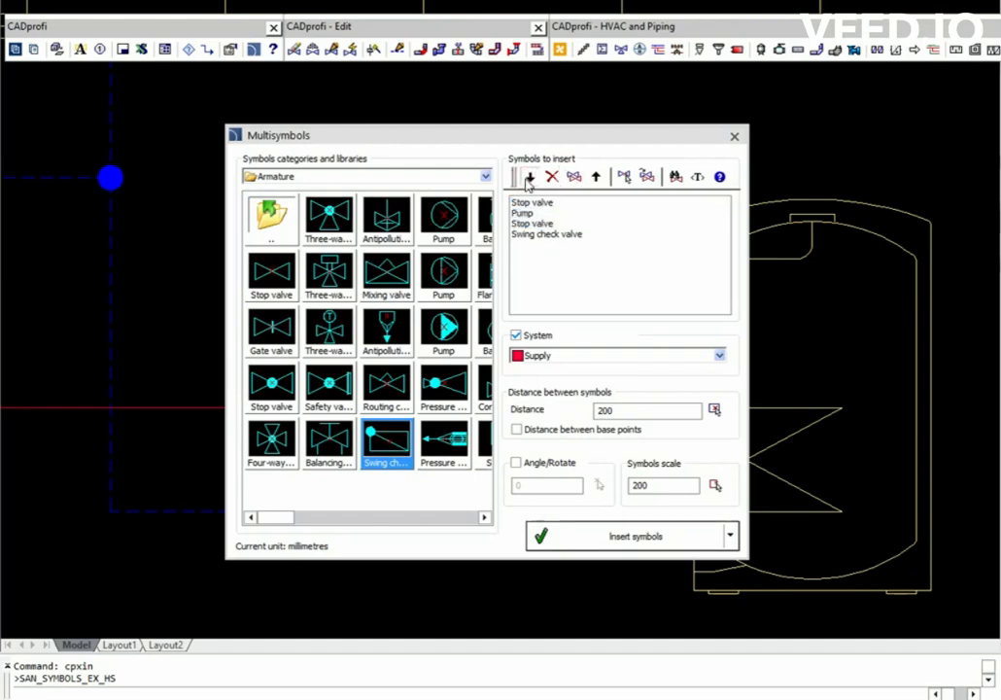
left_click(529, 178)
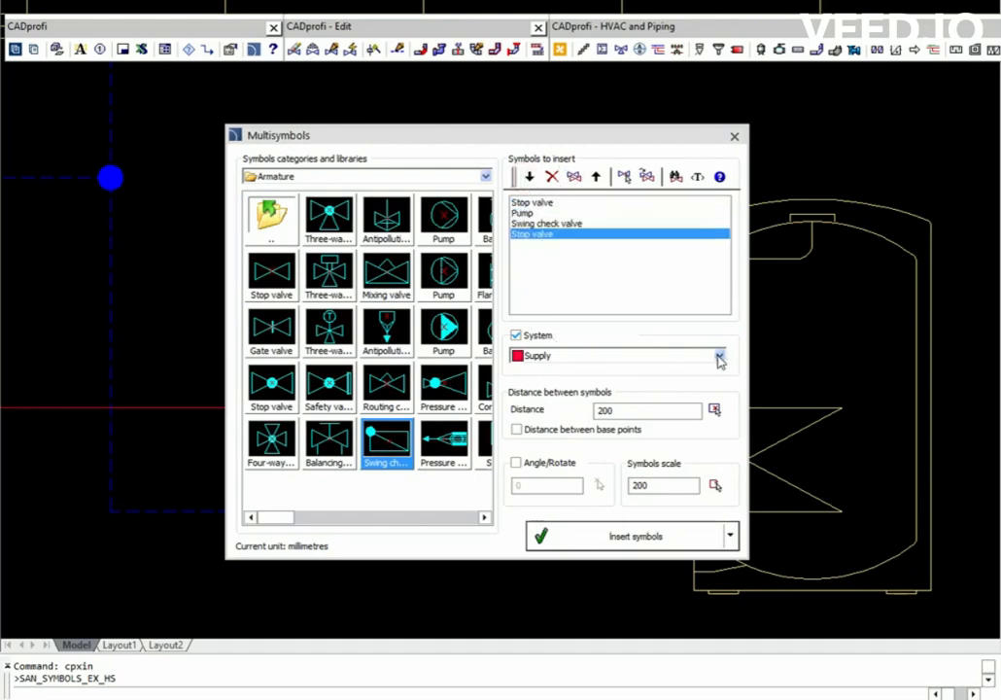
Step: Assign the Circulation water system to the symbol sequence and insert it horizontally leftward from the tank's circulation connection
left_click(719, 355)
left_click(518, 372)
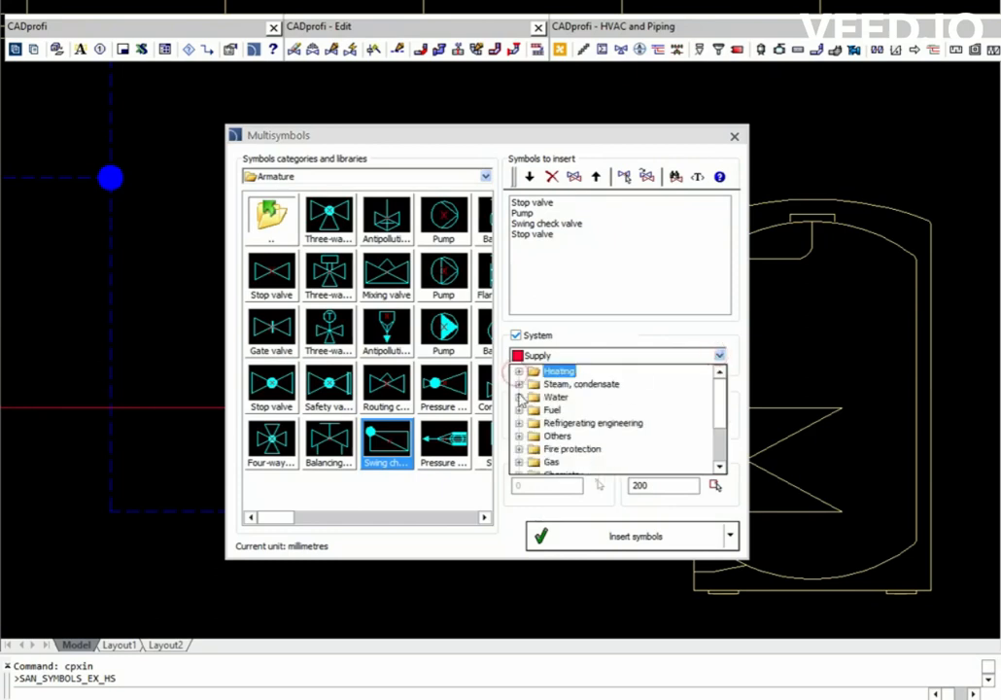
left_click(518, 396)
left_click(529, 409)
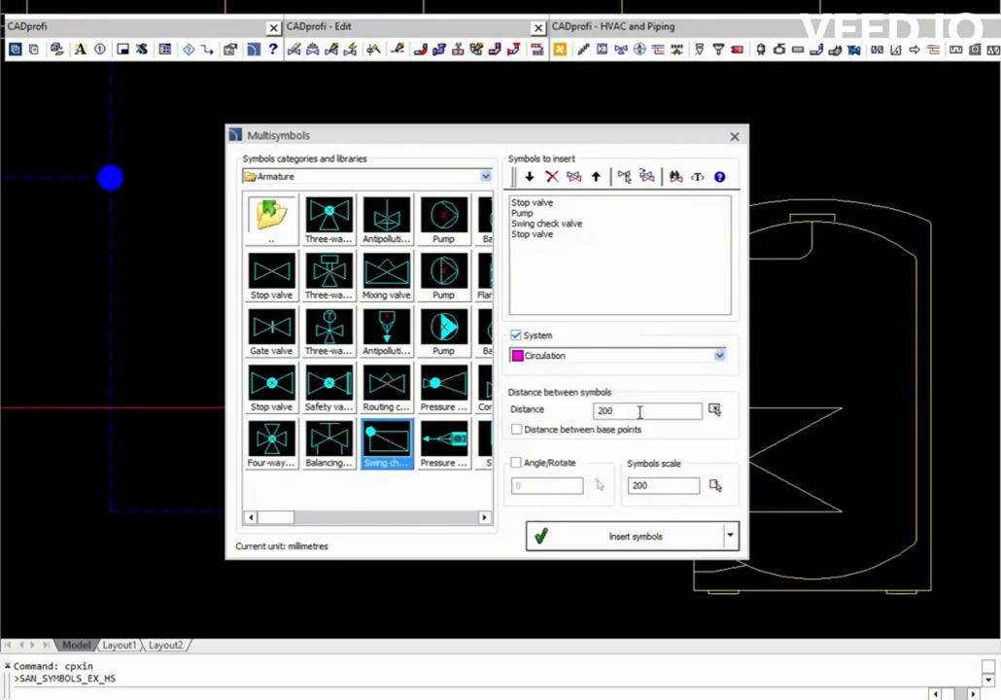
left_click(661, 537)
left_click(694, 299)
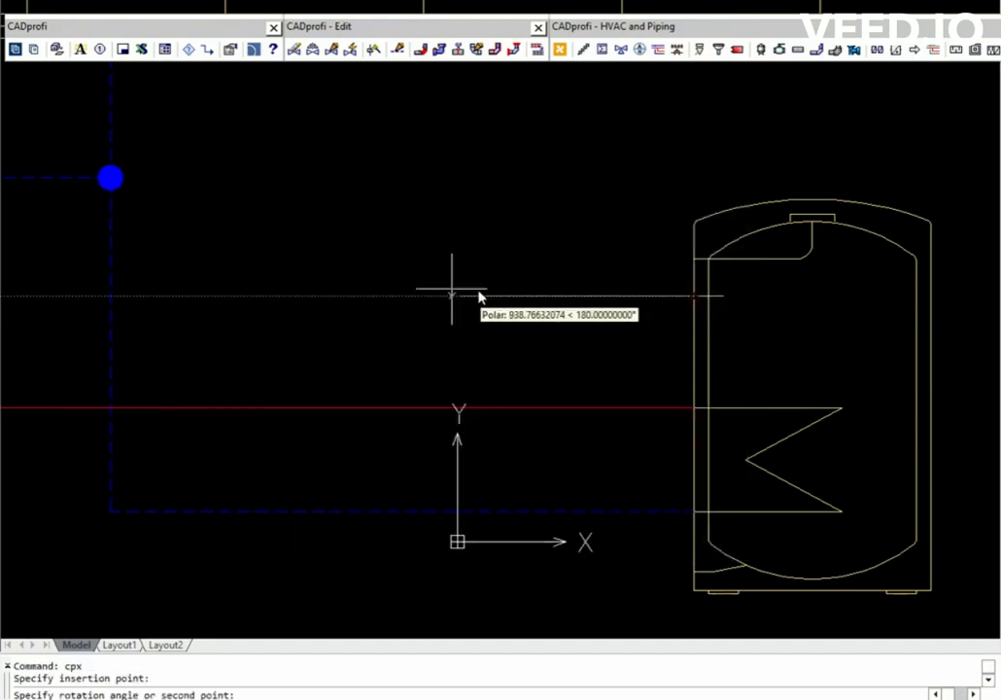
left_click(306, 304)
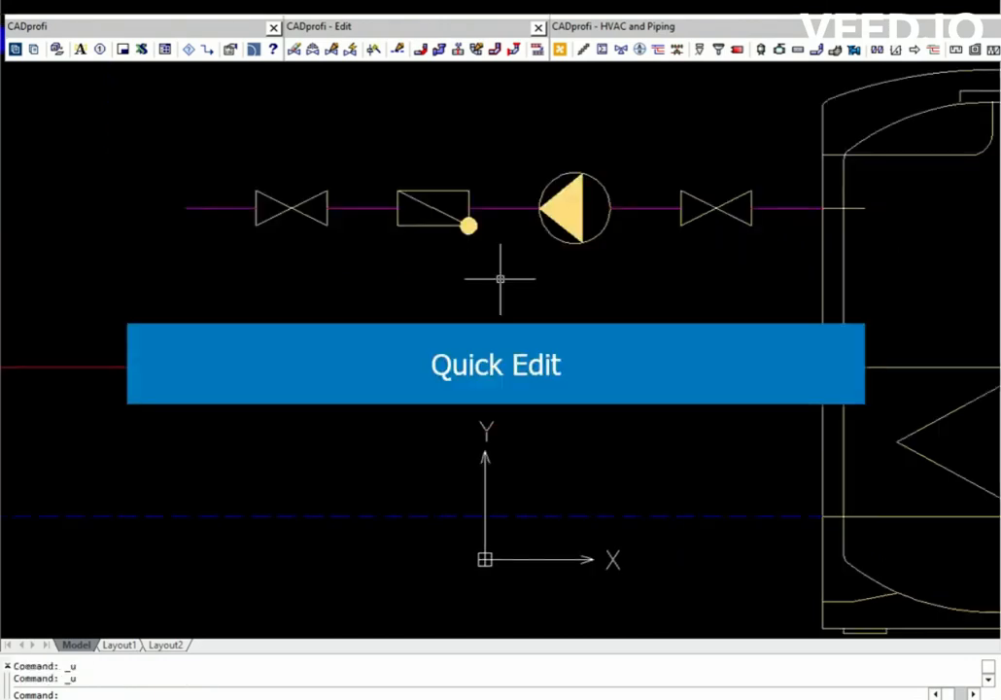
Step: Quick-insert an unfilled Pump based on the circulation pump, pointing left on the red supply line beside the swing check valve
left_click(349, 48)
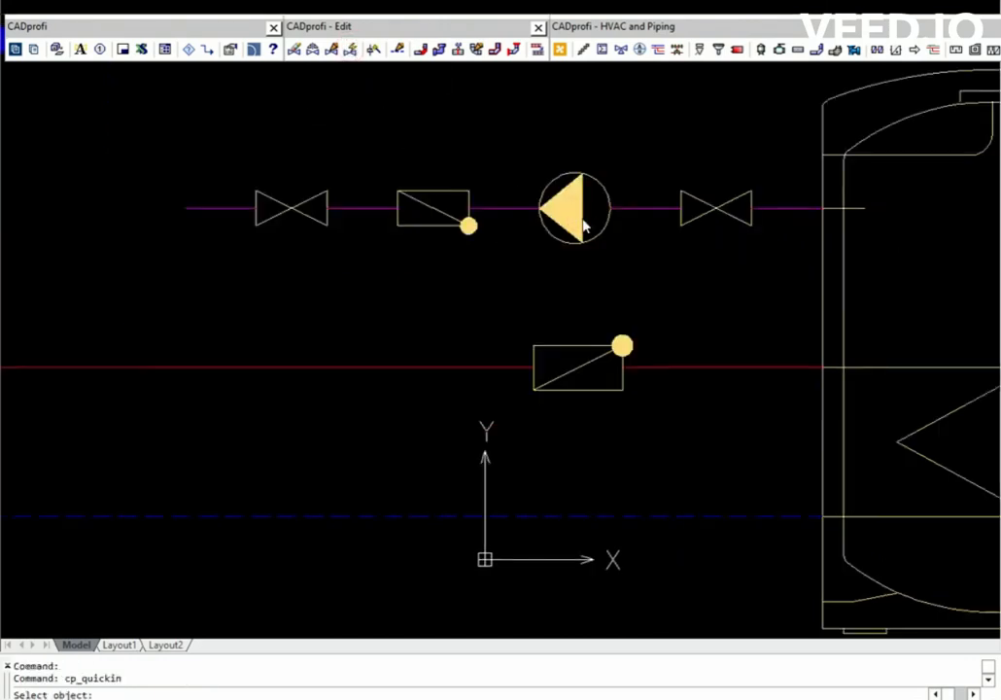
left_click(583, 225)
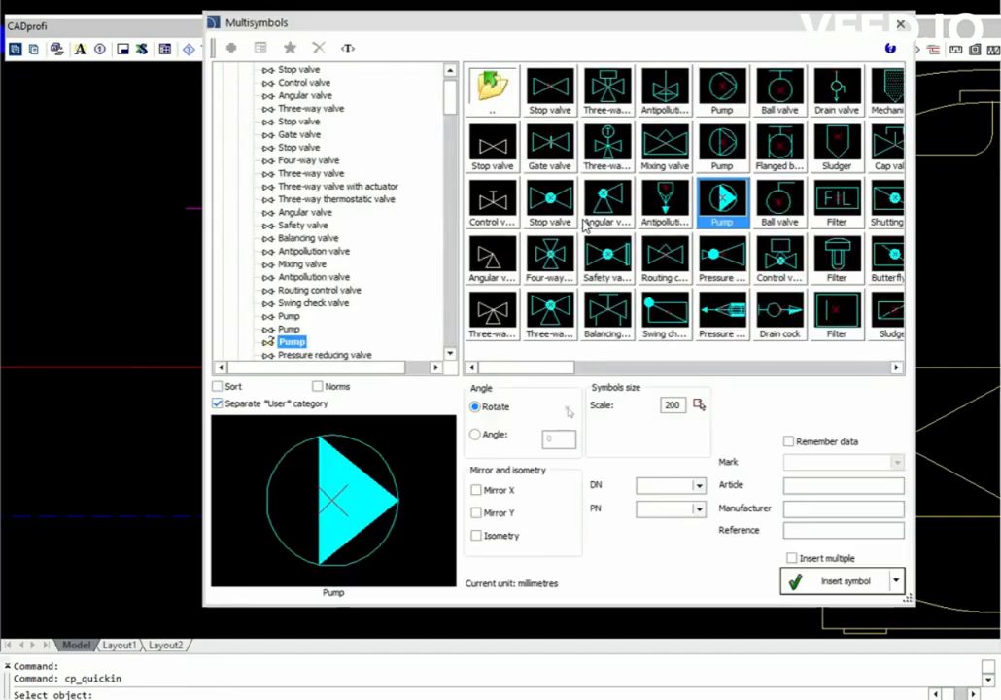
left_click(722, 144)
left_click(822, 586)
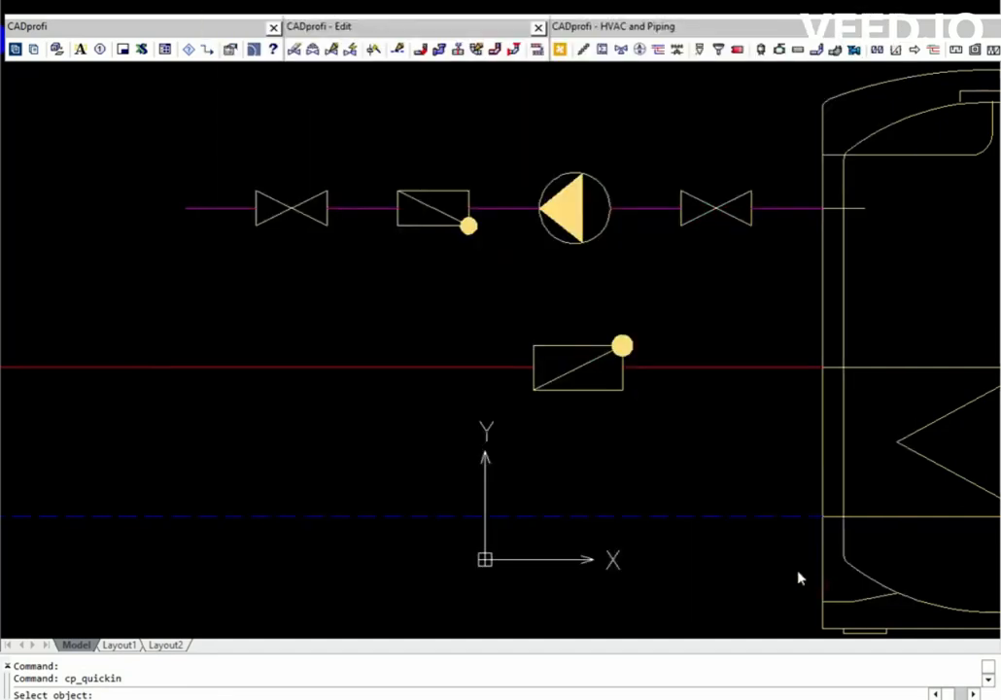
left_click(402, 367)
left_click(346, 339)
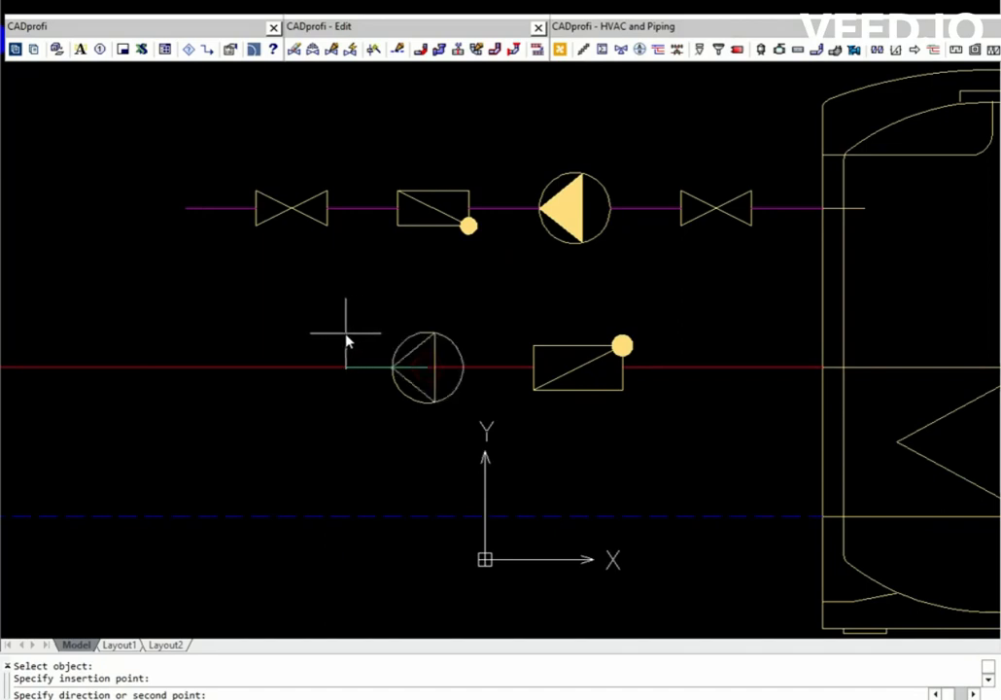
Step: Reduce the size of the swing check valve on the red supply line and mirror it horizontally with Quick Edit
left_click(313, 49)
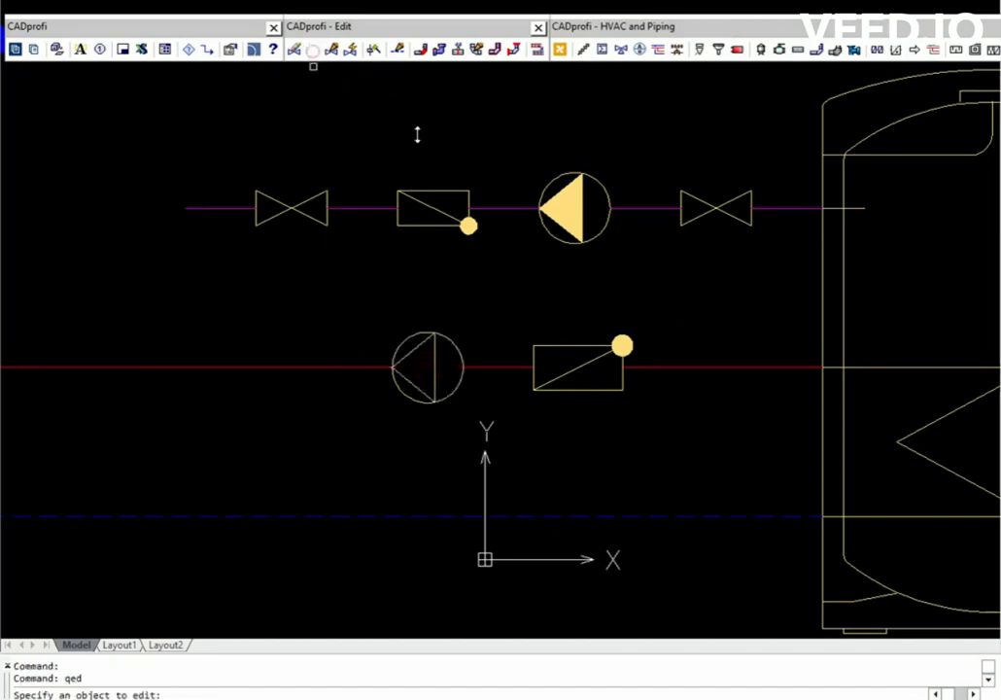
left_click(621, 349)
left_click(590, 385)
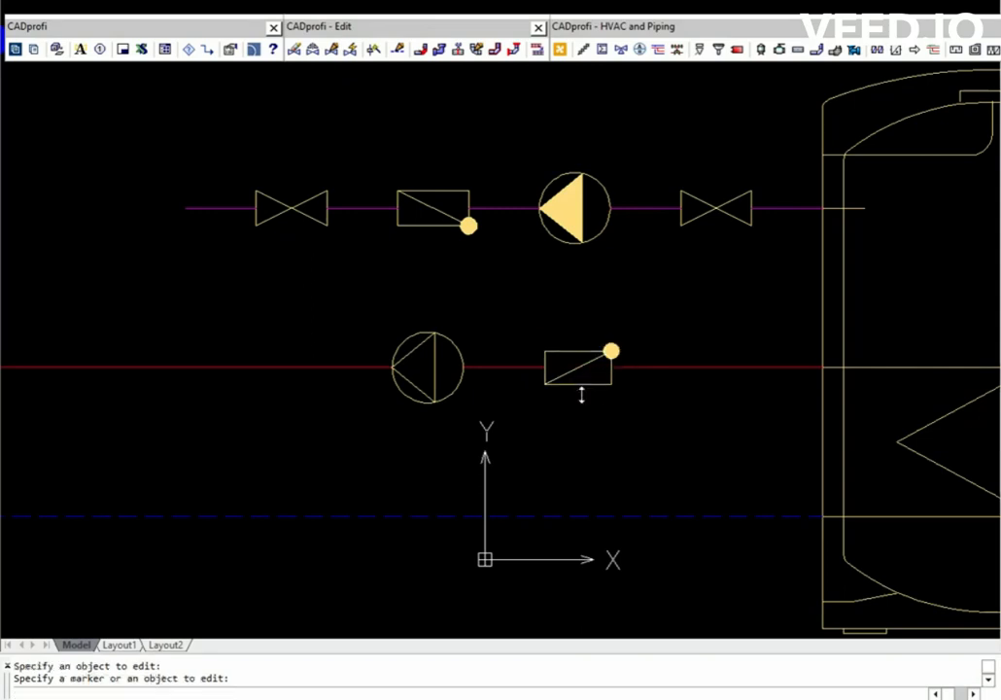
left_click(606, 345)
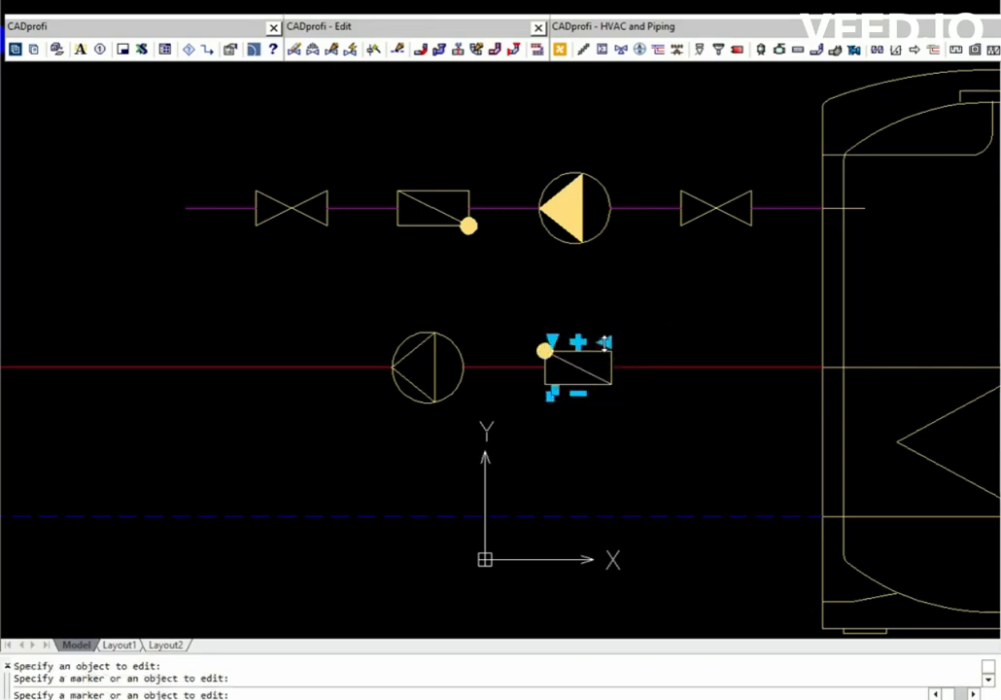
key("Escape")
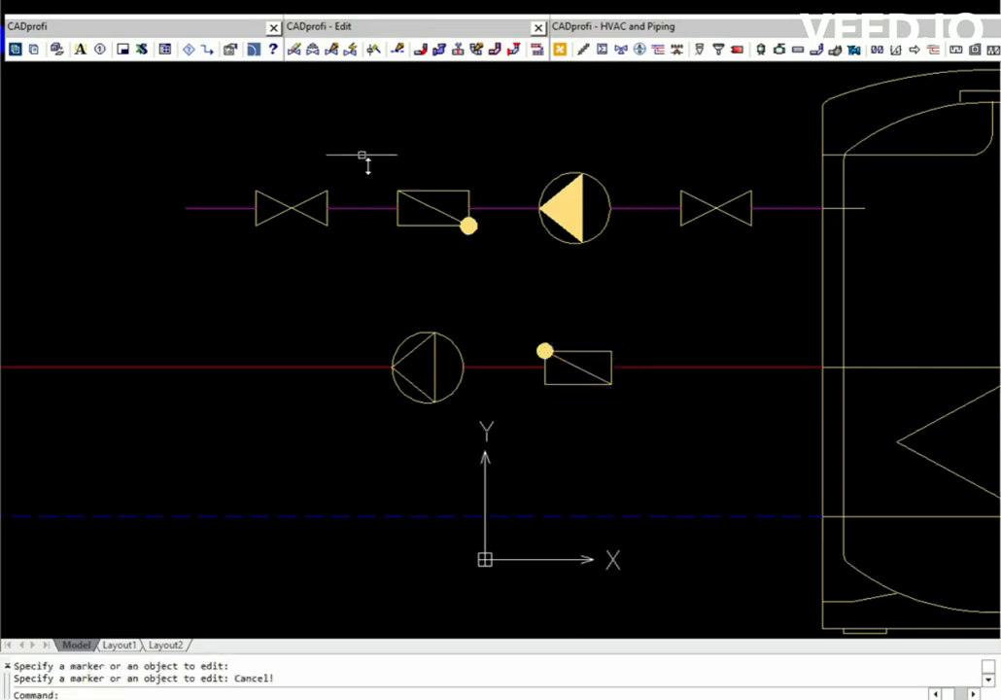
Step: Copy the circulation line's far stop valve onto the red supply line, once beyond the pump and once beside the tank
left_click(313, 50)
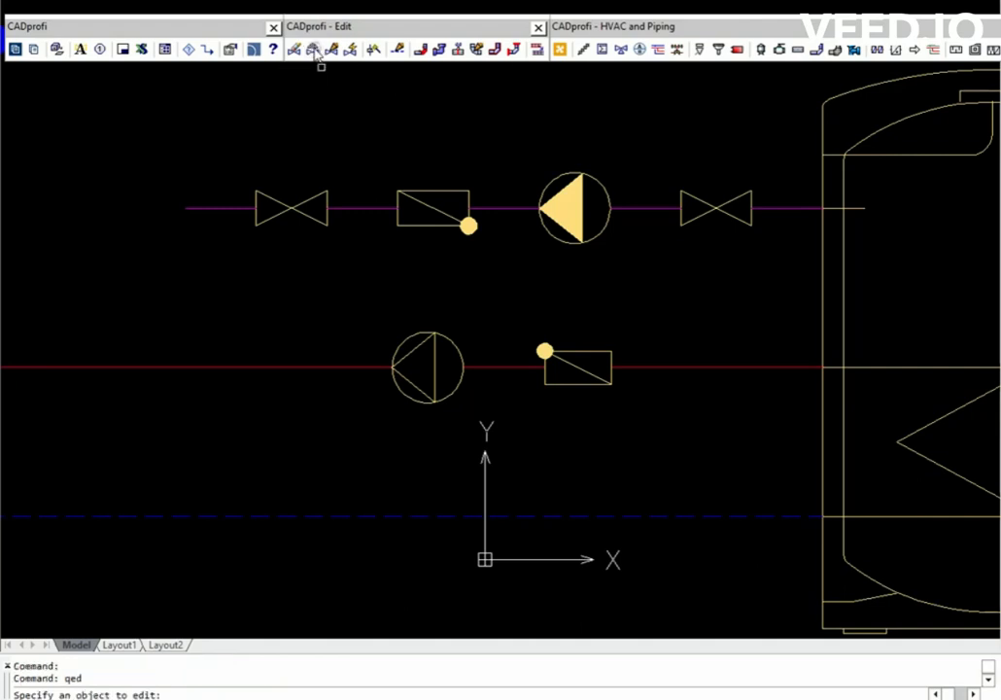
left_click(326, 199)
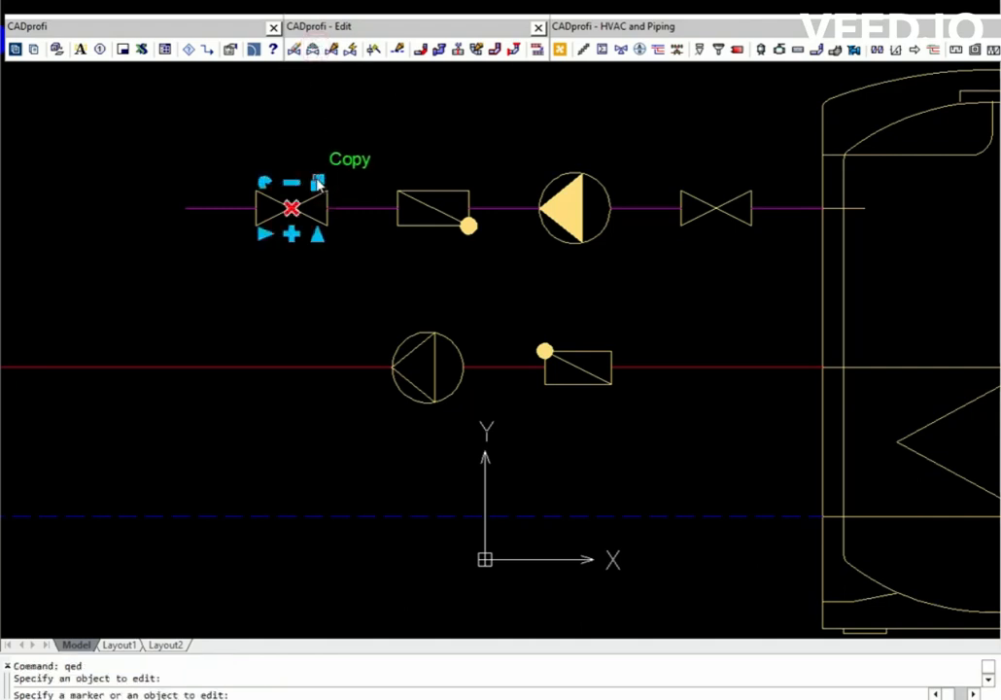
left_click(318, 182)
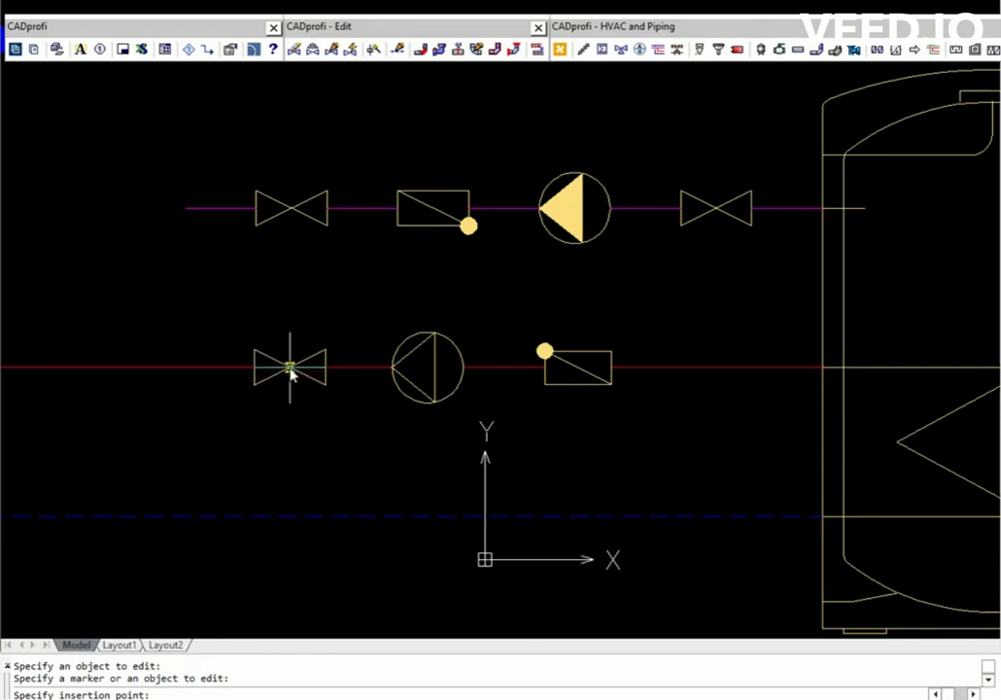
left_click(289, 369)
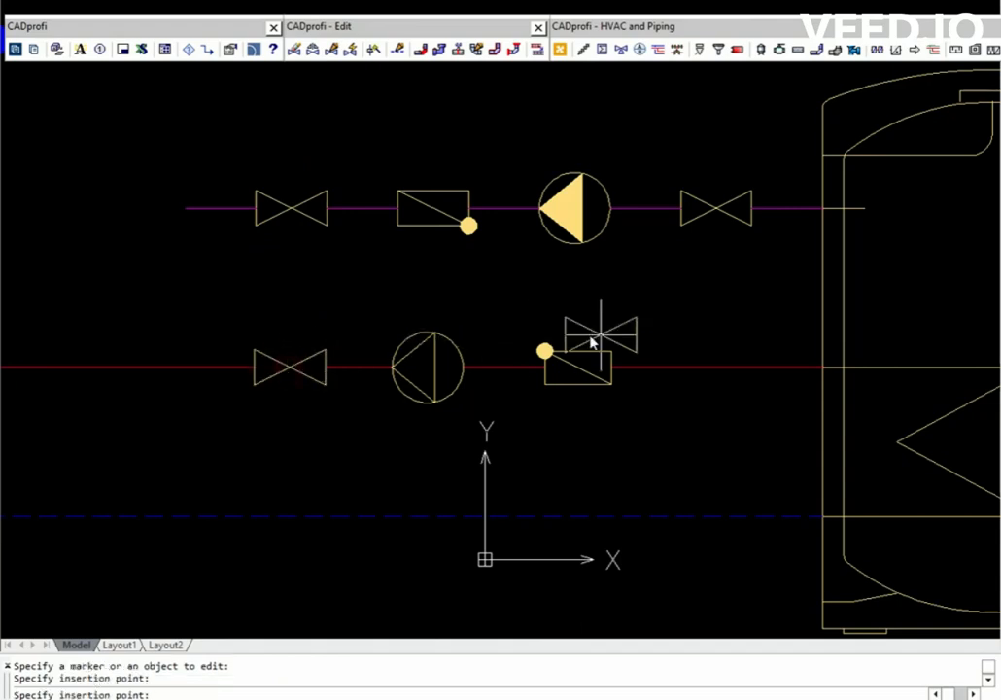
left_click(721, 373)
key("Escape")
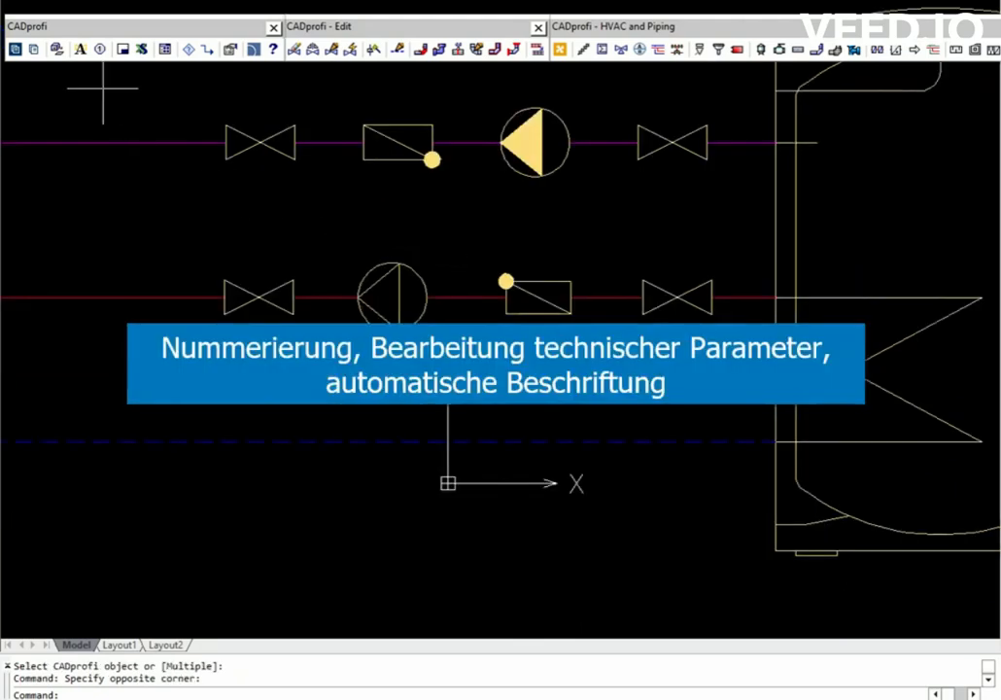
Step: Set the DN attribute to 25 for the circulation line's stop valve farthest from the tank
left_click(81, 48)
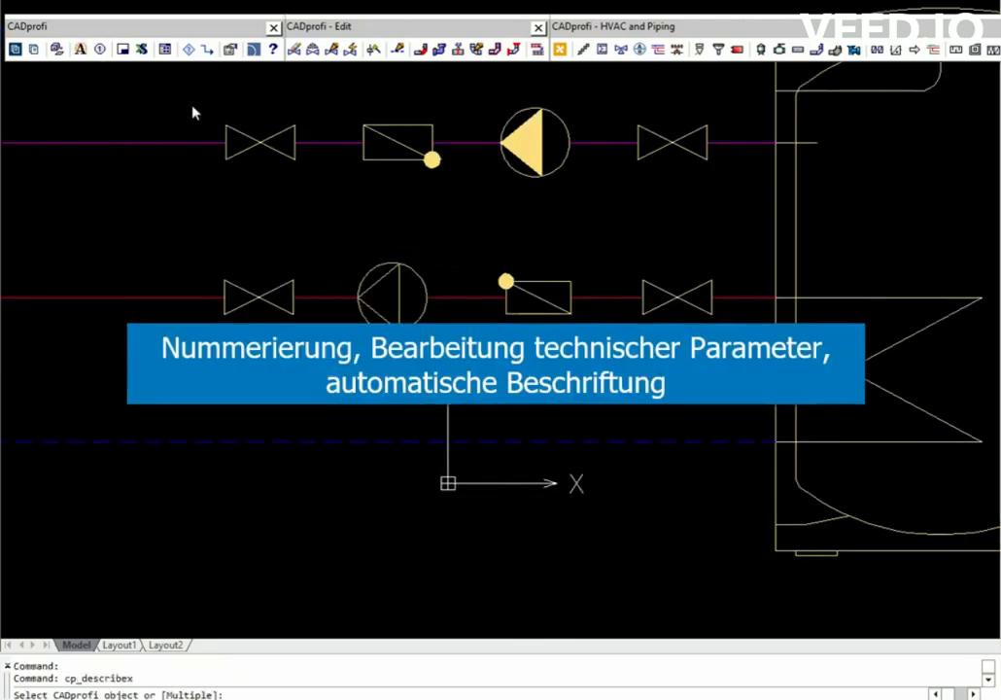
left_click(251, 146)
left_click(363, 267)
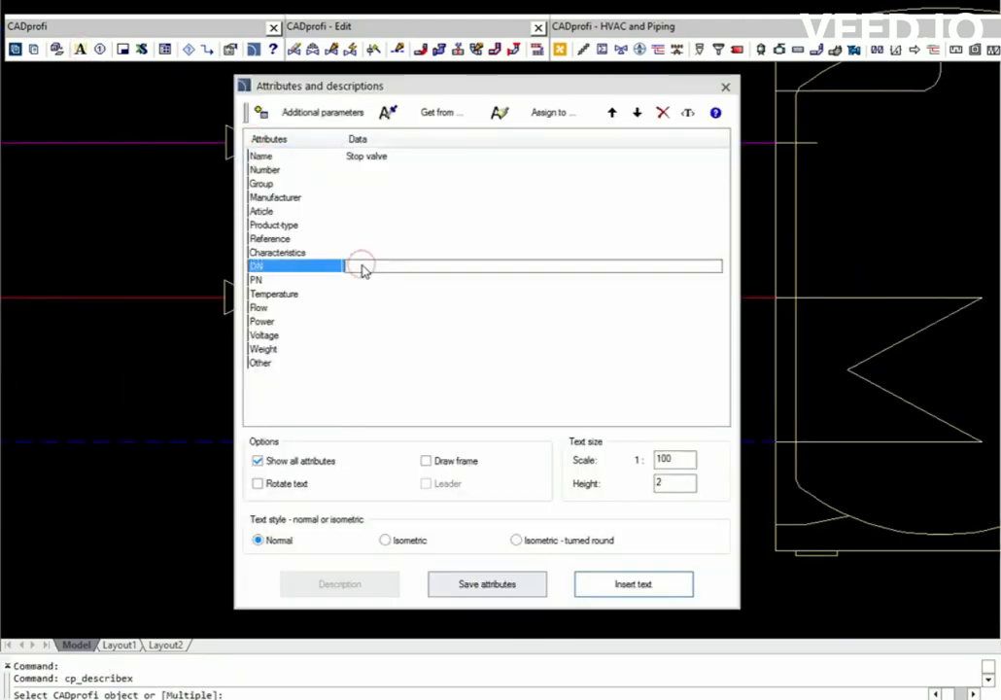
type("25")
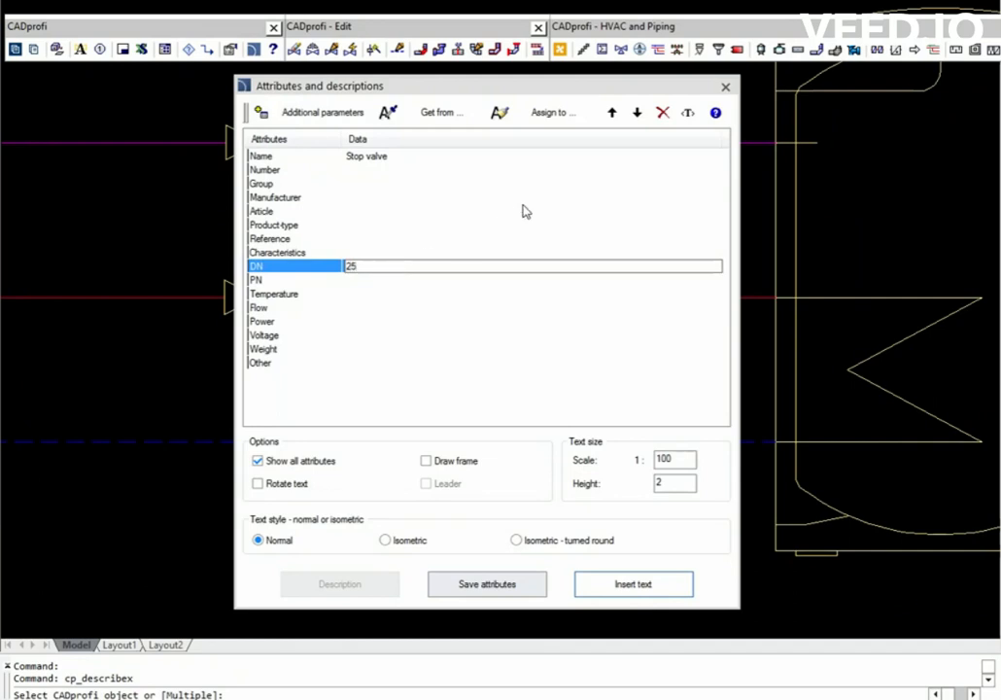
Step: Assign the stop valve's attributes to the other three stop valves on both lines and save them
left_click(548, 112)
left_click(607, 110)
left_click(739, 347)
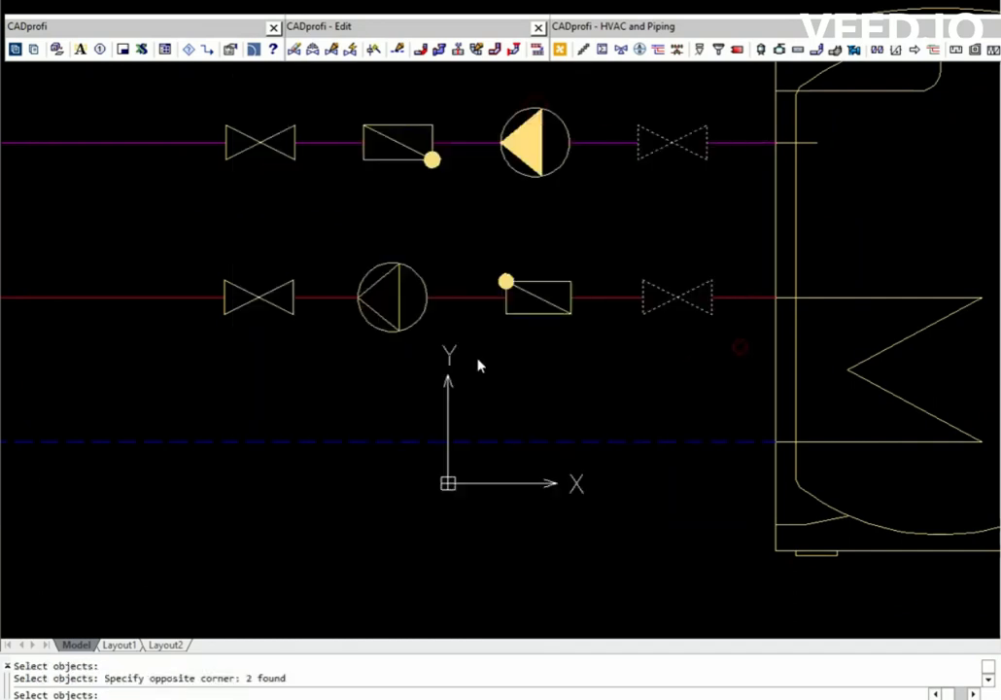
left_click(282, 291)
key("Return")
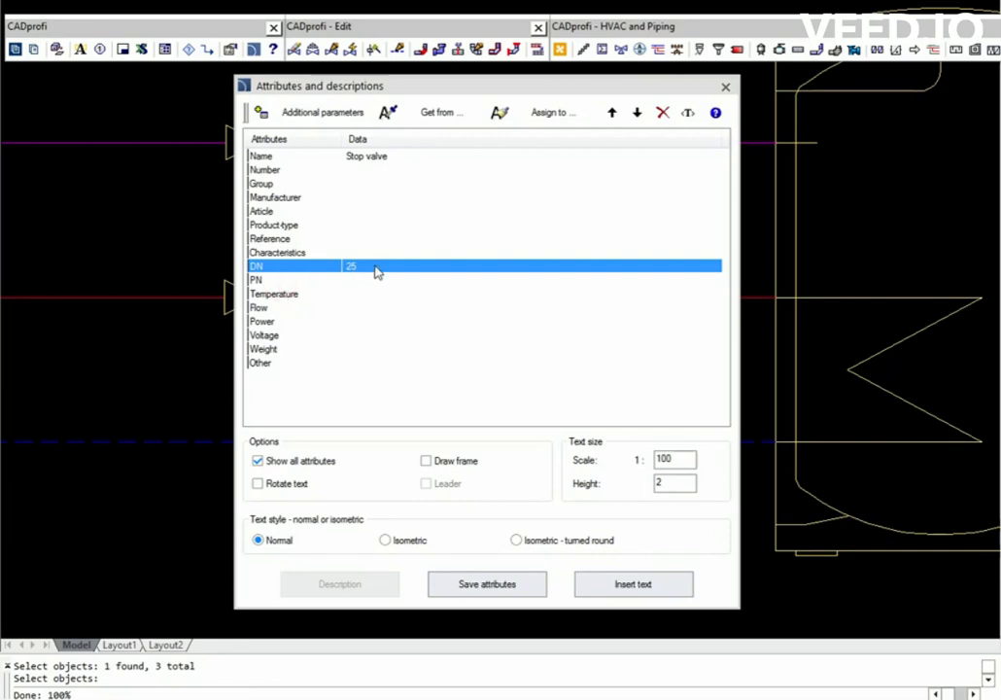
left_click(447, 585)
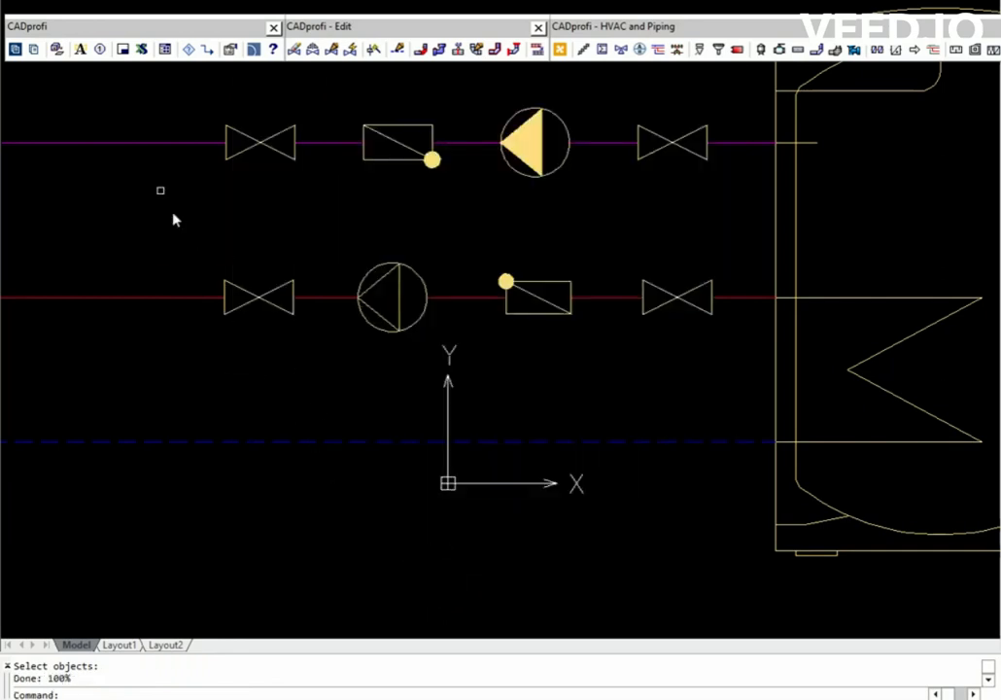
Step: Number the four circulation line symbols starting at 1 away from the tank, using the same number for similar objects and leaders below
left_click(99, 49)
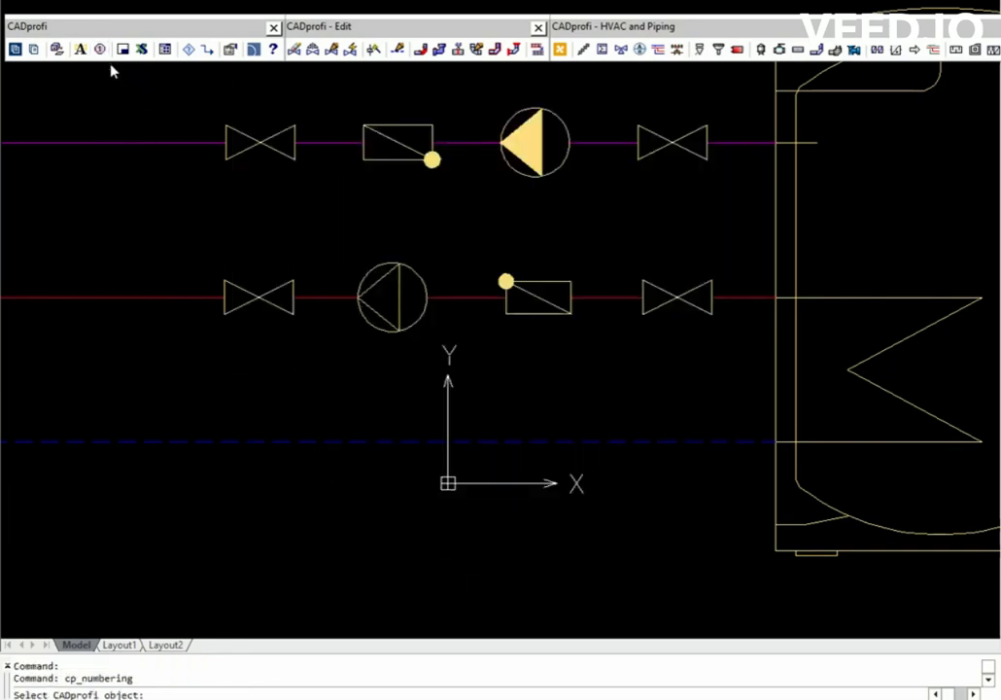
left_click(260, 146)
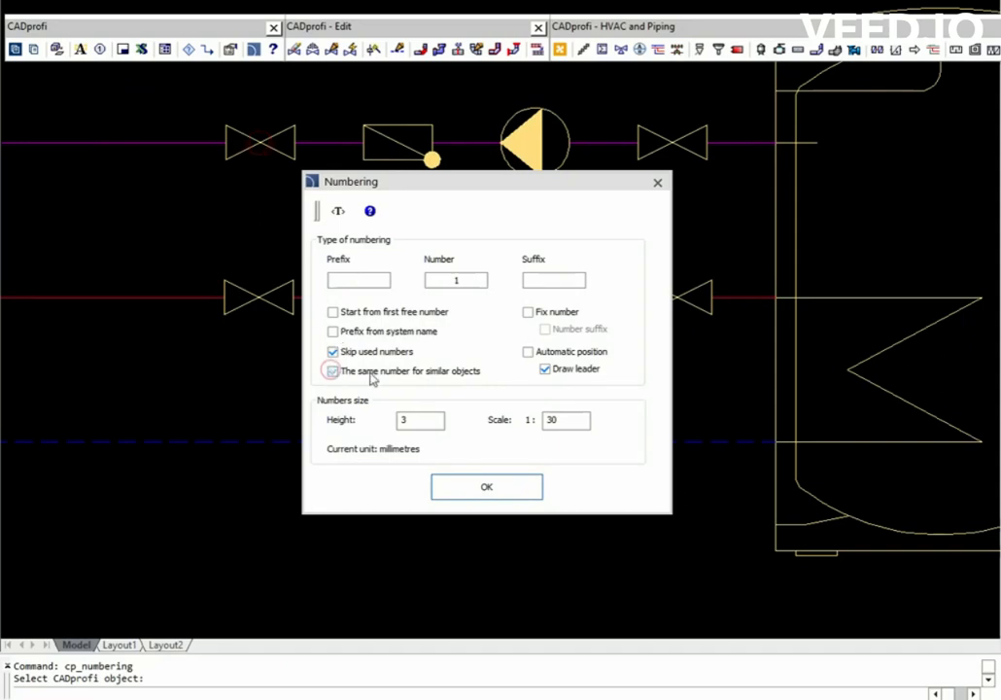
left_click(471, 487)
left_click(238, 216)
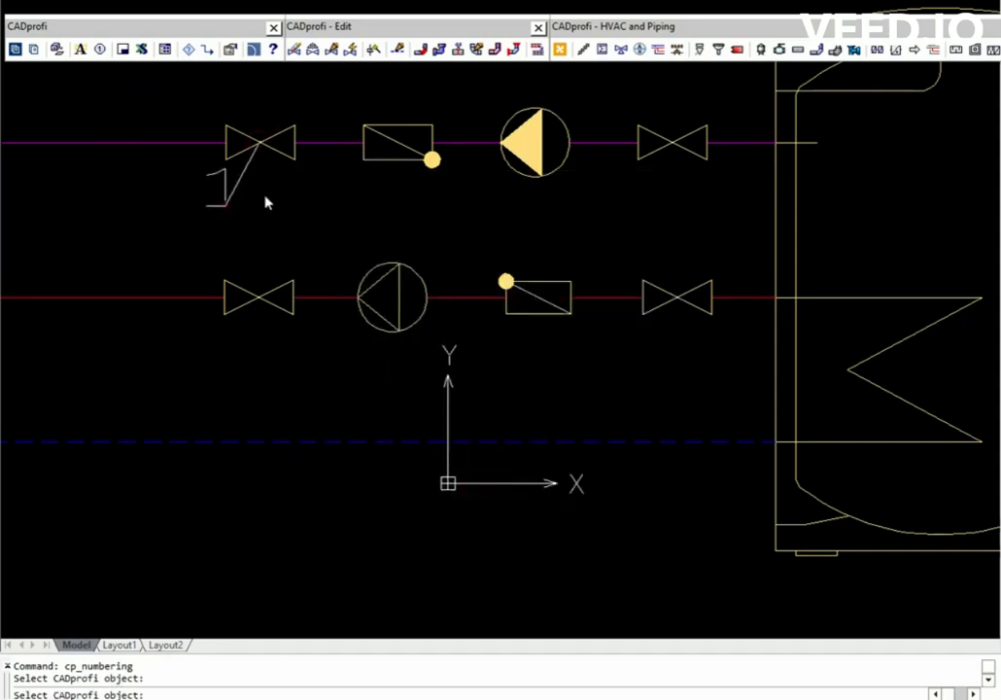
left_click(402, 165)
left_click(380, 212)
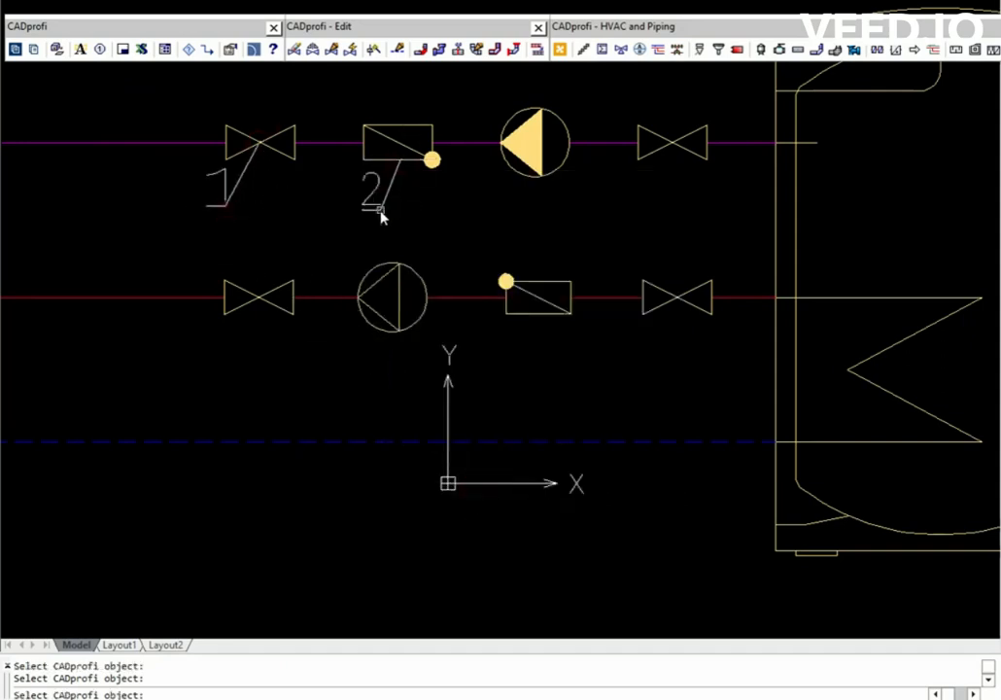
left_click(535, 182)
left_click(522, 222)
left_click(677, 147)
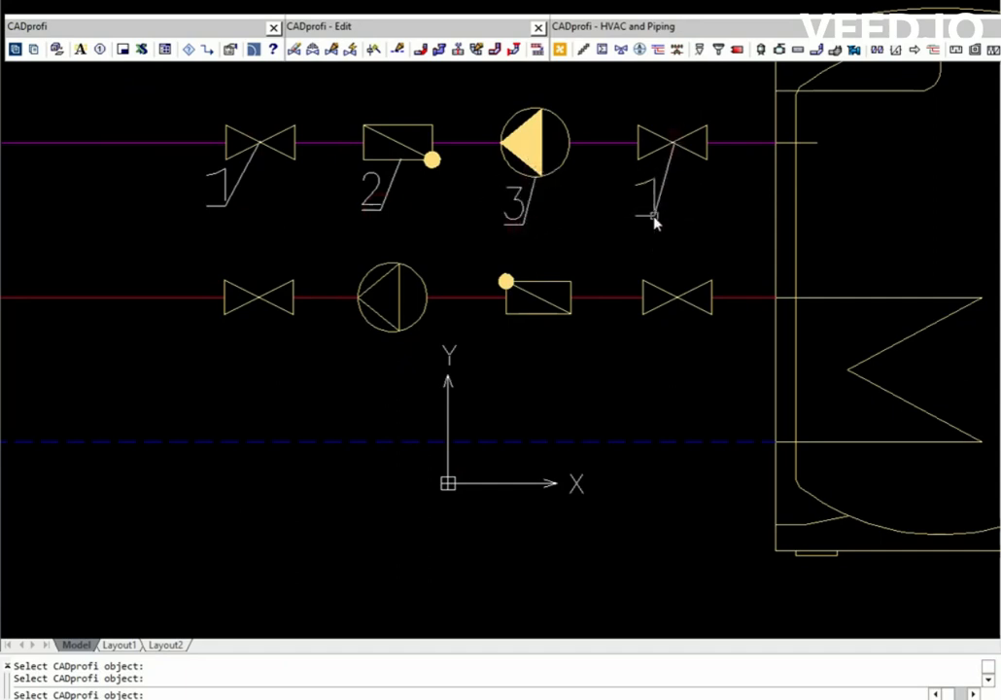
Step: Continue the numbering along the red supply line's four symbols towards the tank, placing each number below its symbol
left_click(260, 303)
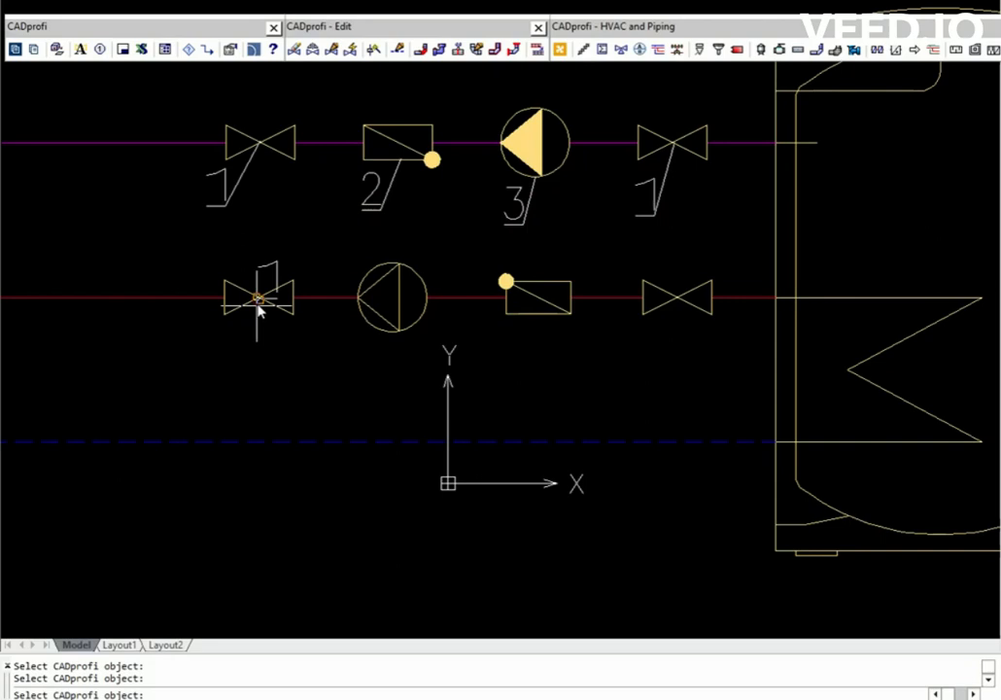
left_click(242, 362)
left_click(387, 329)
left_click(368, 379)
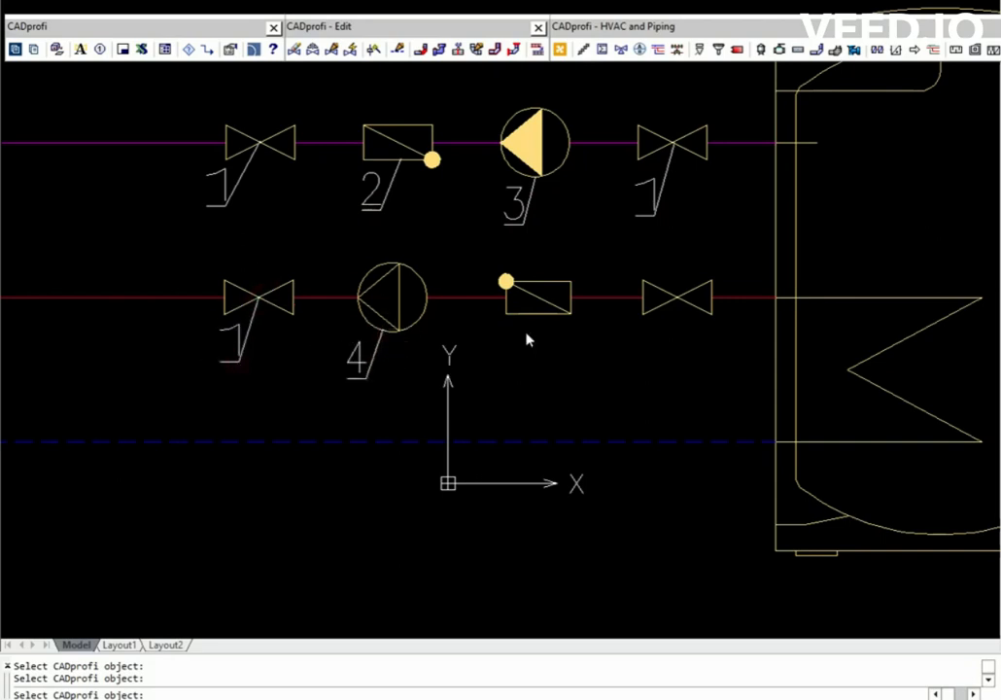
left_click(542, 318)
left_click(518, 379)
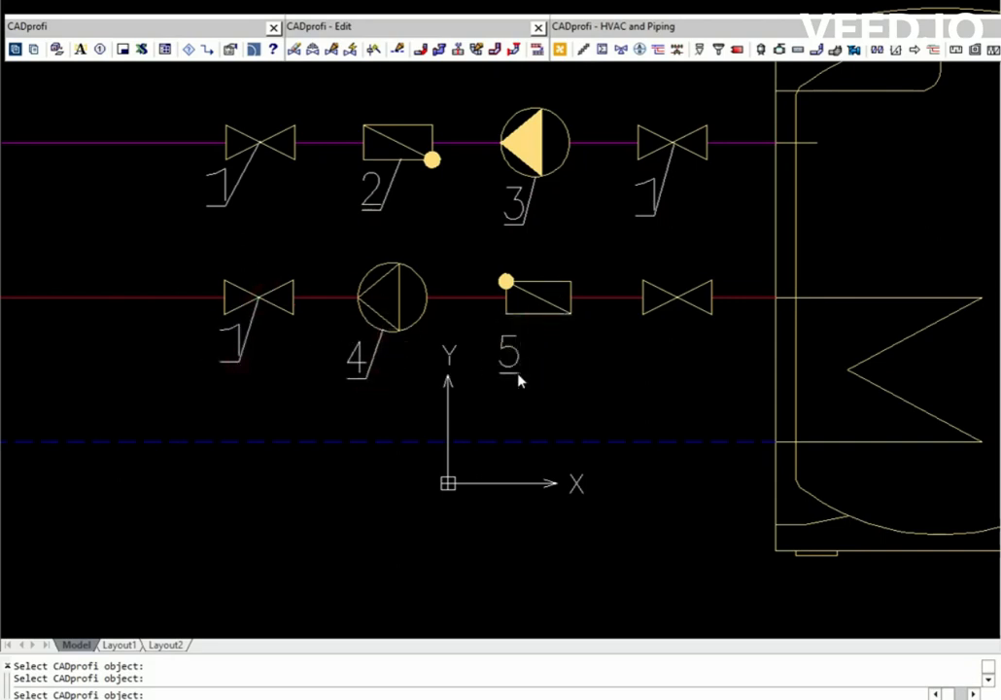
left_click(678, 304)
left_click(655, 369)
key("Escape")
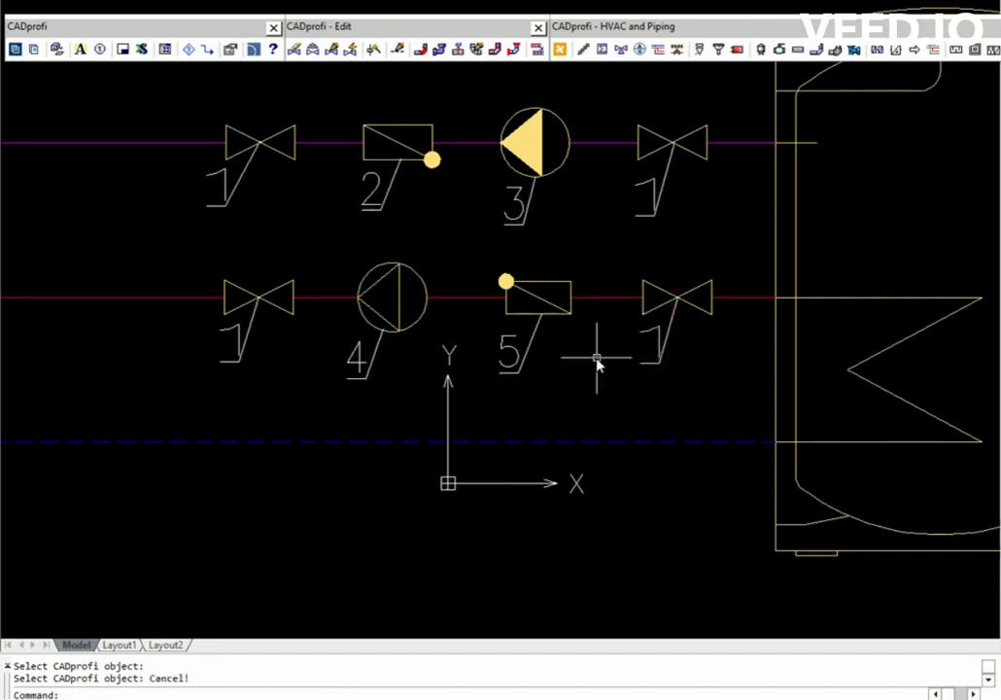
Step: Insert a Symbol DN mark with a leader, pointing at the supply line's stop valve beside the tank with its text below
left_click(641, 49)
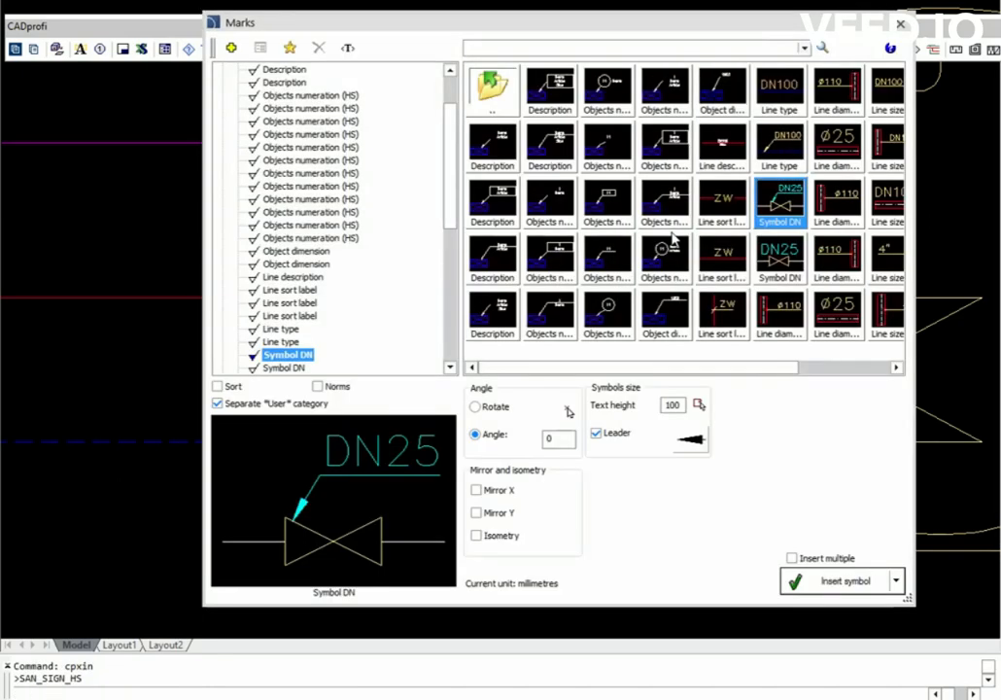
left_click(824, 582)
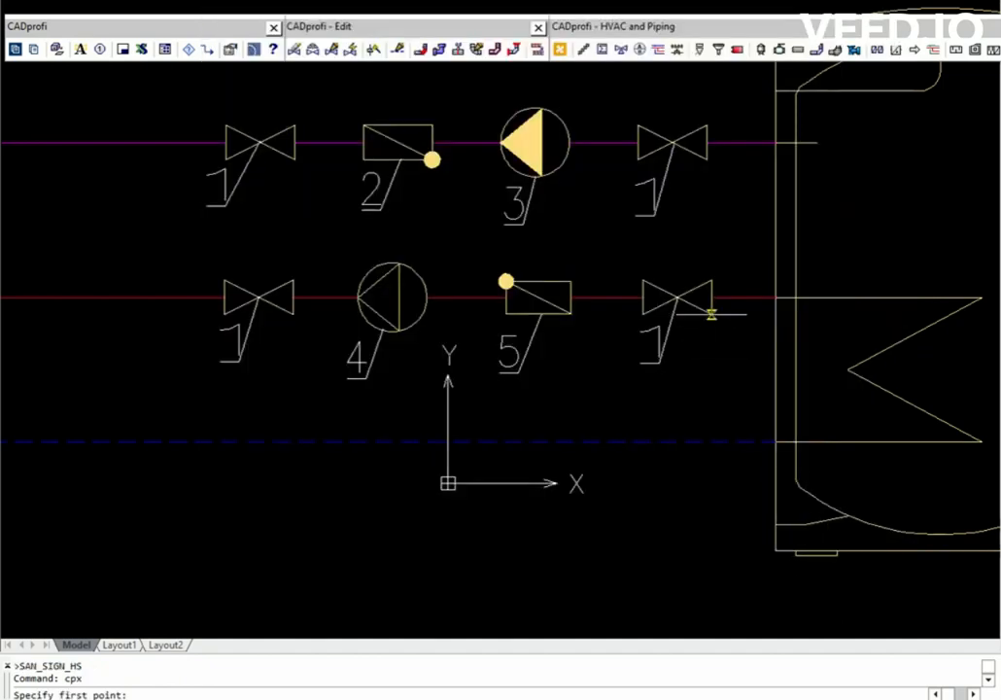
left_click(712, 313)
left_click(712, 419)
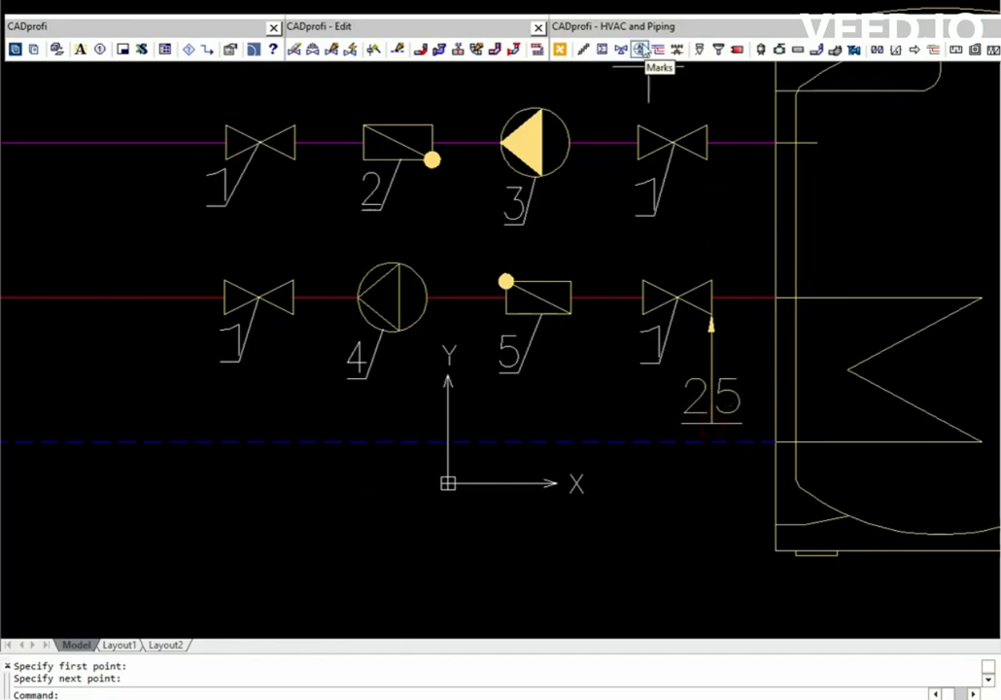
Step: Insert Line sort label marks into many lines at once, crossing the return, supply and circulation pipes beyond the far stop valves
left_click(640, 48)
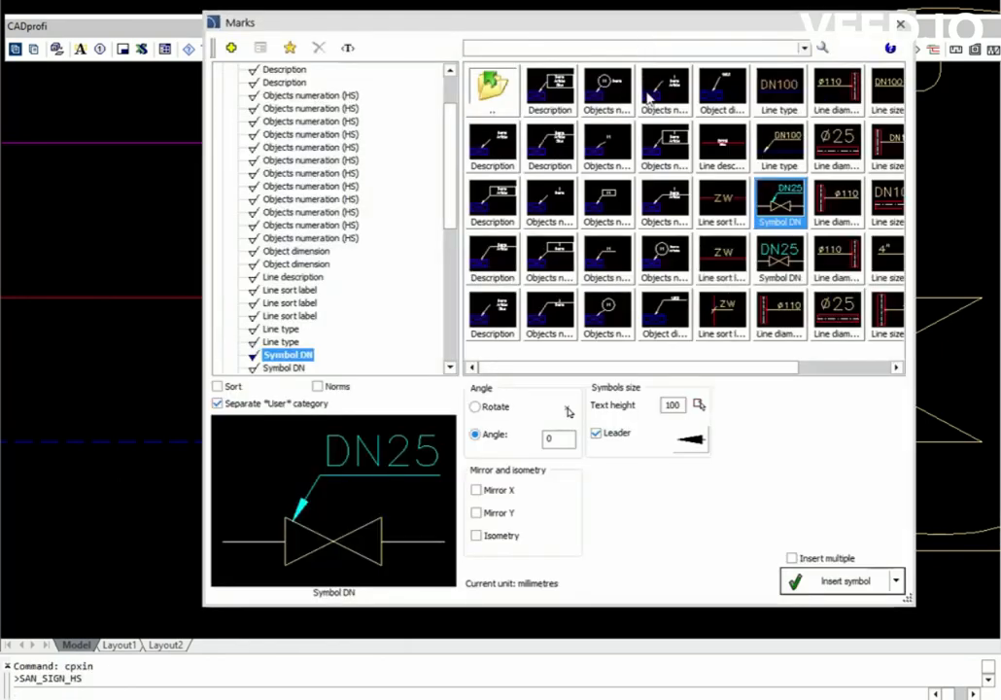
left_click(716, 201)
left_click(896, 581)
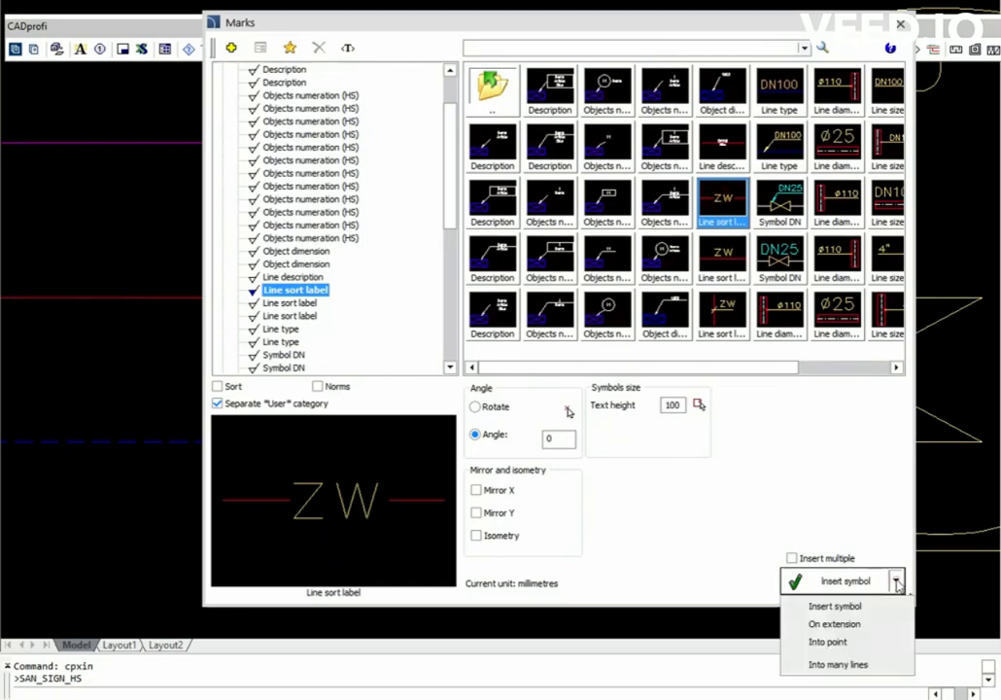
left_click(871, 660)
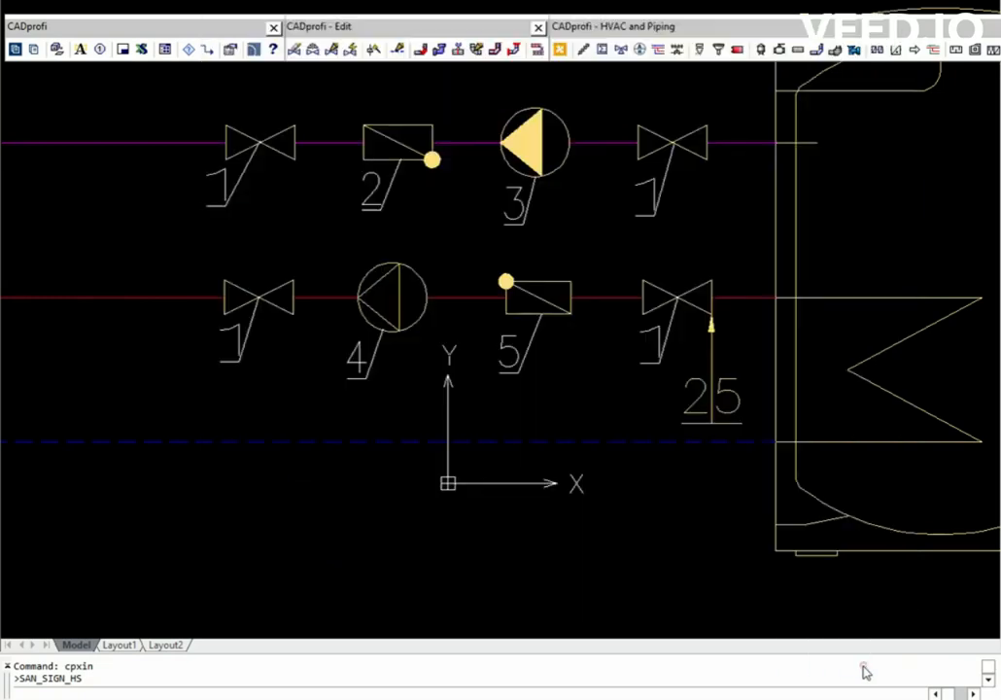
left_click(103, 508)
left_click(101, 94)
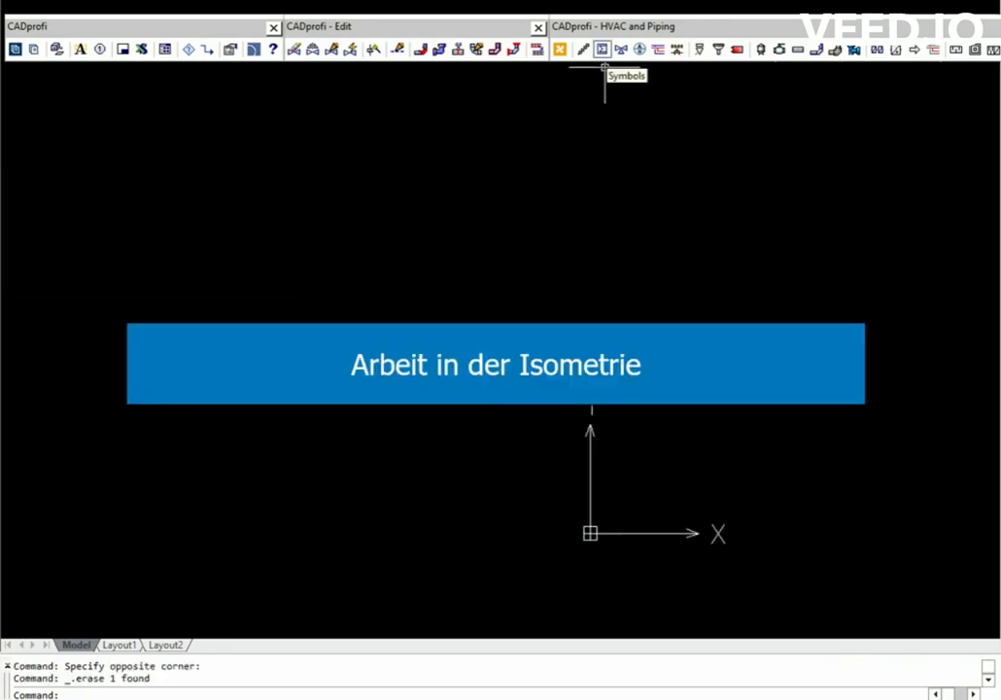
Step: Find the Vessel with trickling deaeration symbol by searching for "vessel" and insert it in isometry at scale 300
left_click(602, 48)
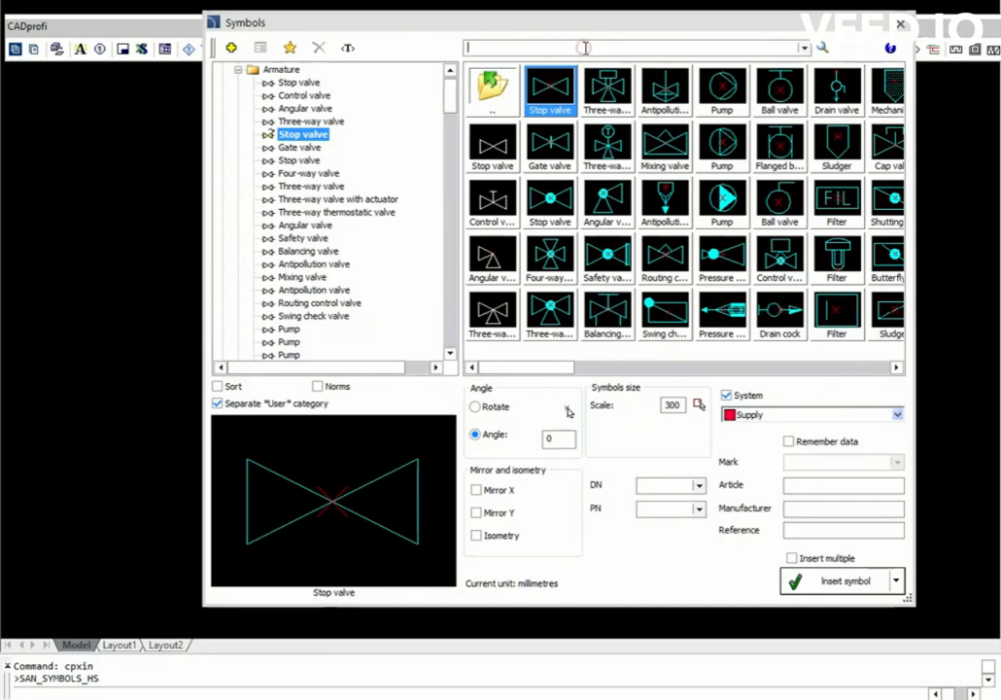
key("Return")
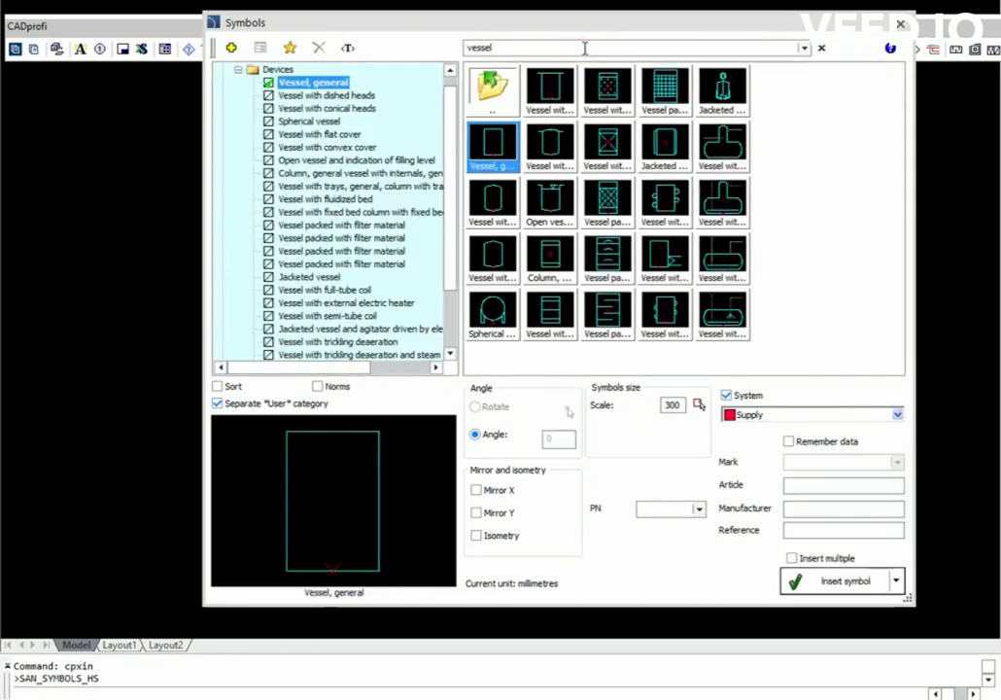
left_click(721, 146)
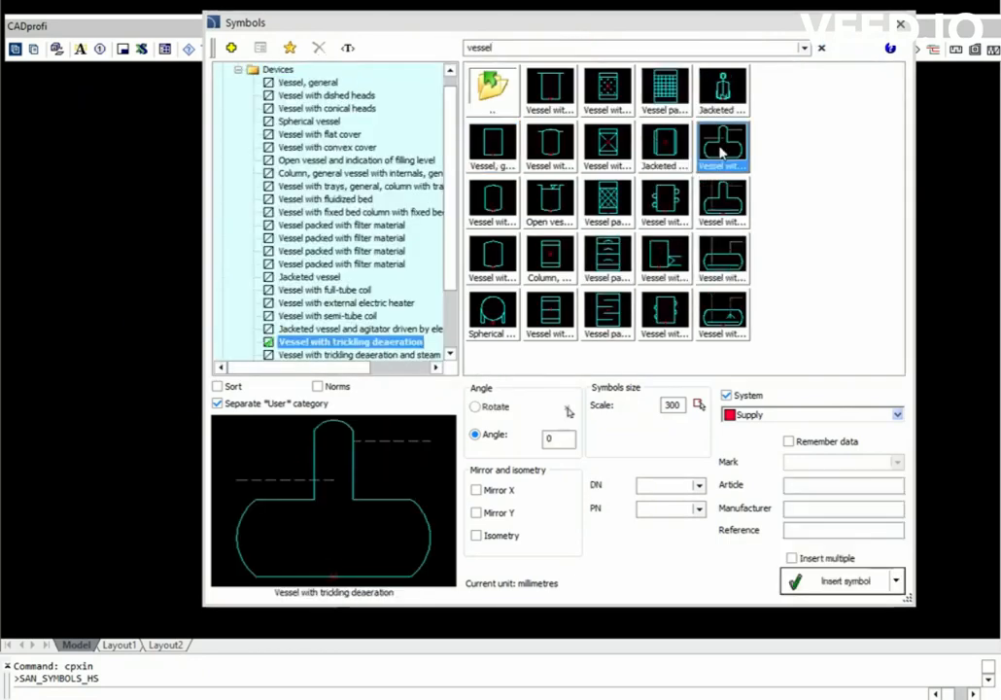
left_click(477, 536)
left_click(833, 581)
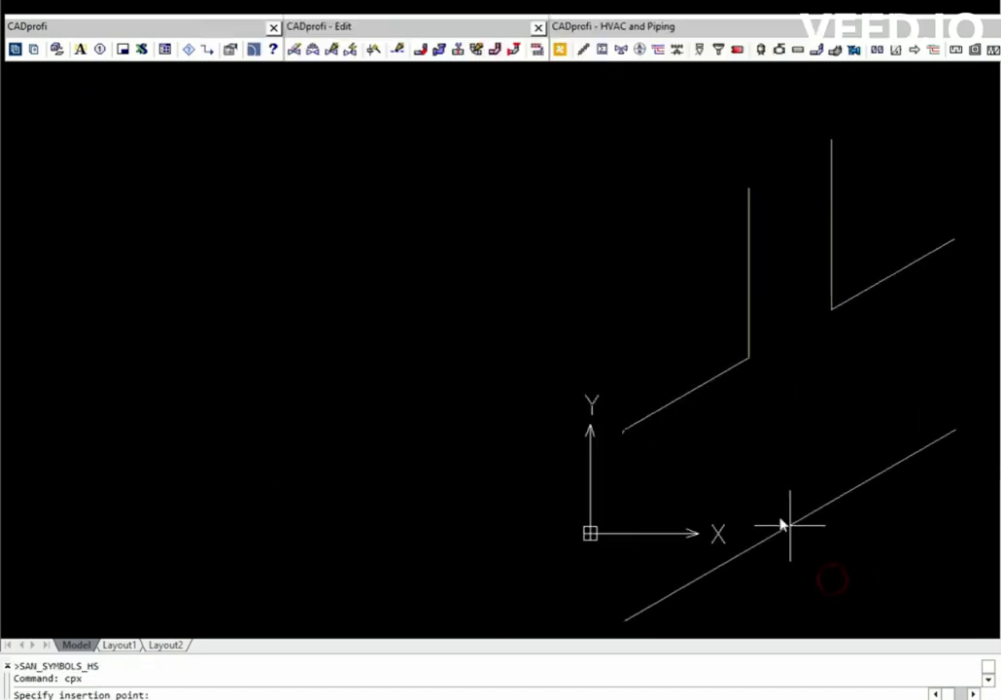
left_click(748, 474)
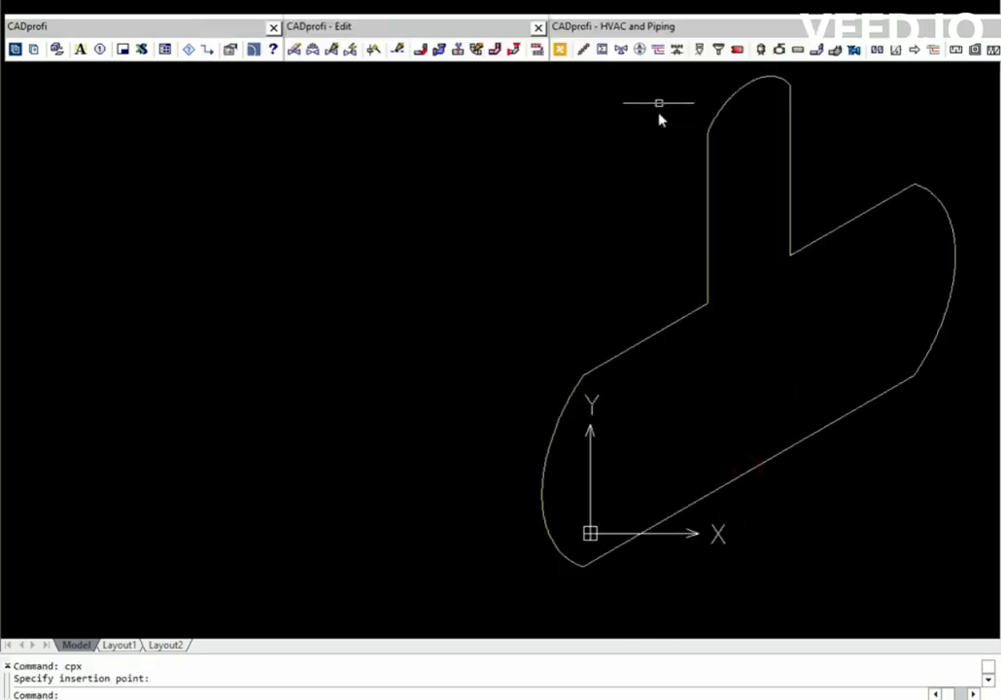
Step: Draw a Supply scheme pipe with Isometric - right snapping, stepping up from the lower area to the vessel's vertical neck
left_click(660, 50)
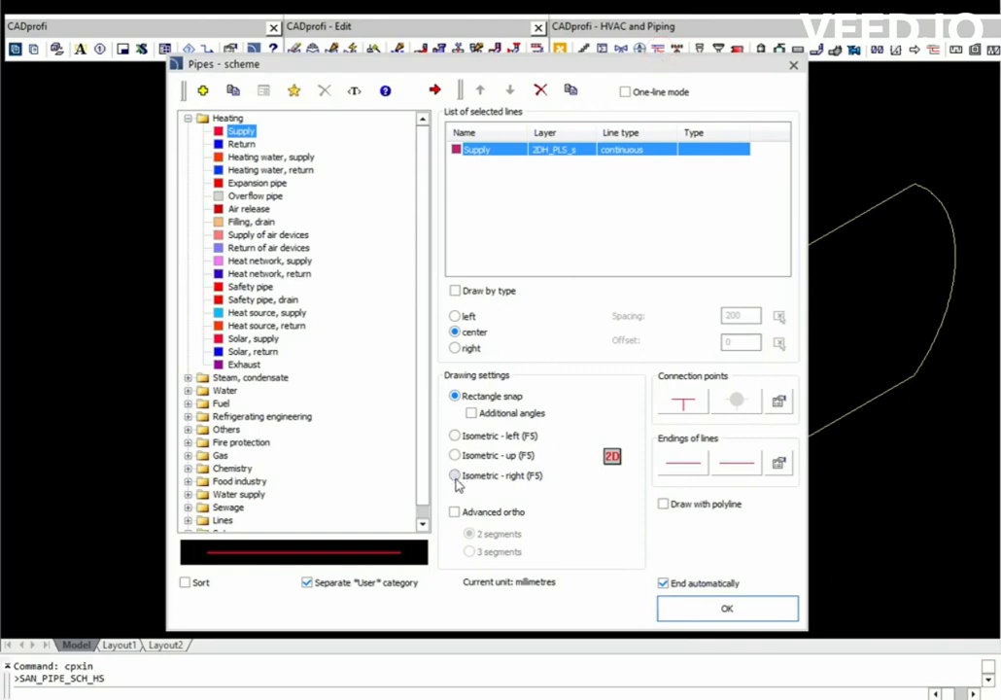
left_click(454, 476)
left_click(699, 607)
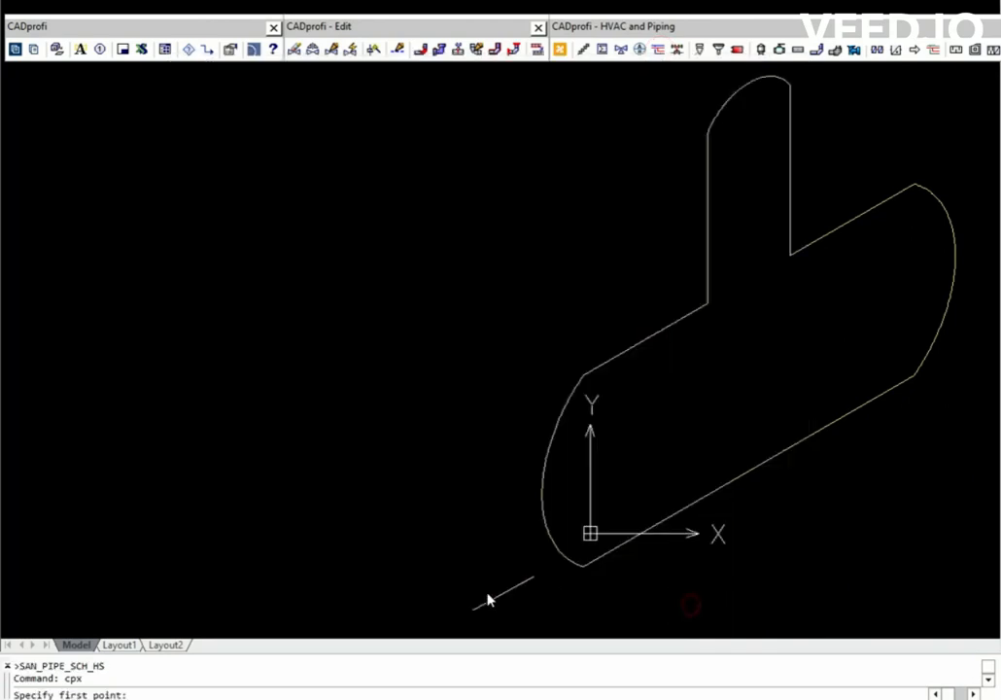
left_click(291, 620)
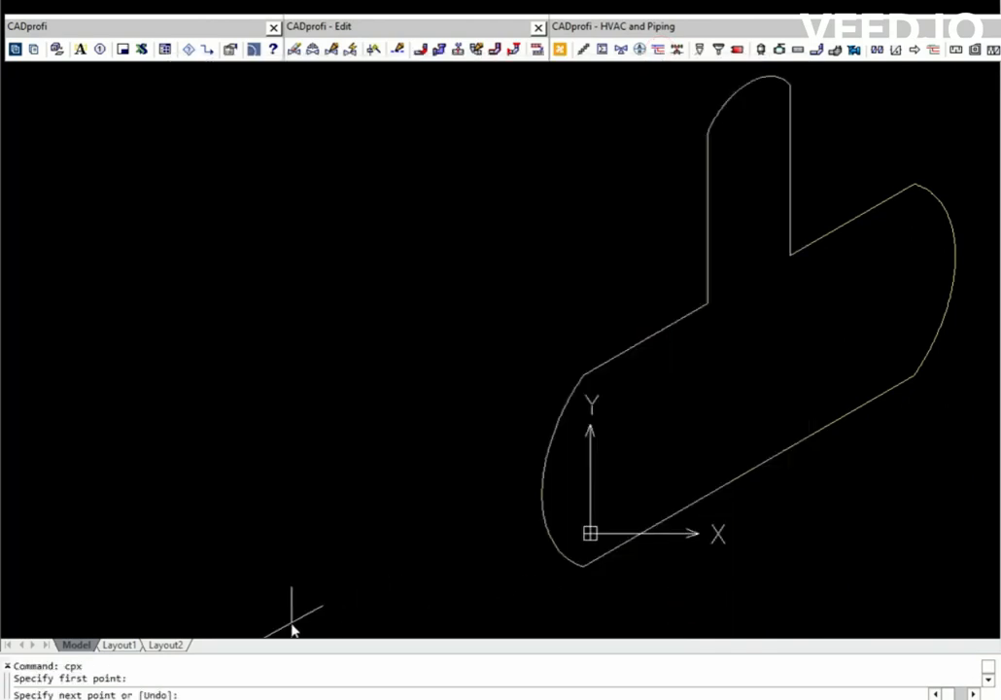
left_click(454, 530)
left_click(453, 373)
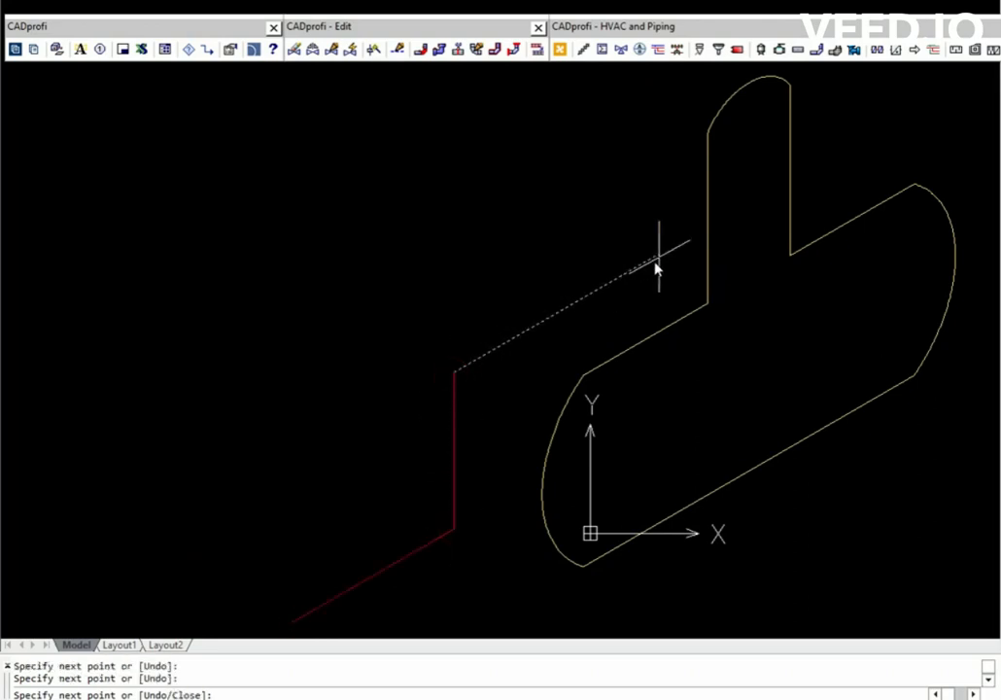
left_click(700, 234)
key("Return")
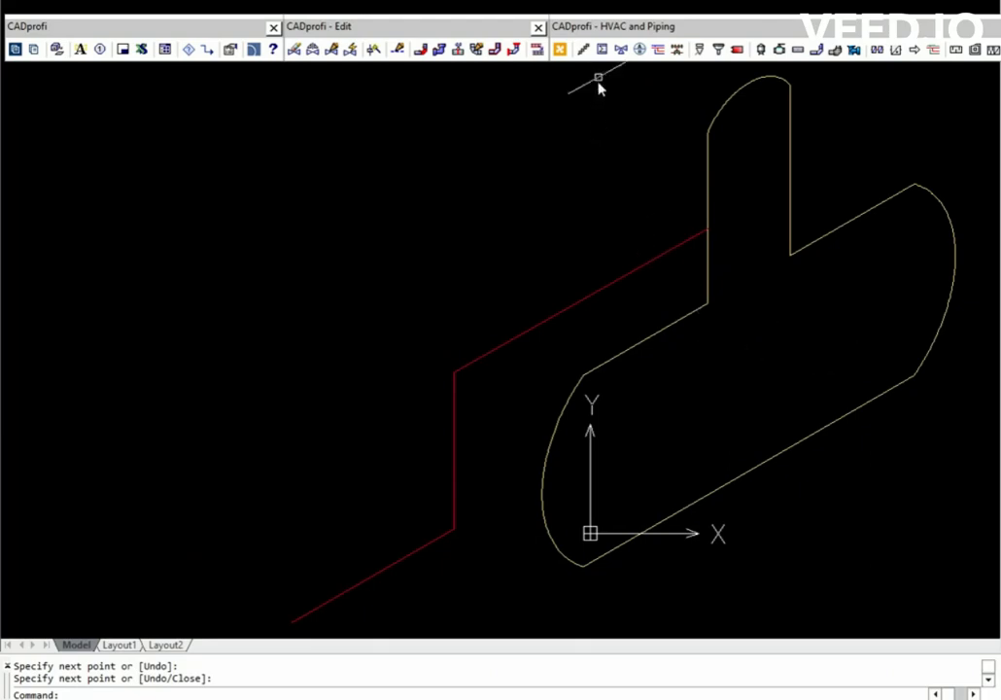
Step: Insert multiple Armature stop valves with DN25, one on the supply pipe's vertical segment and one on its upper sloped segment
left_click(601, 50)
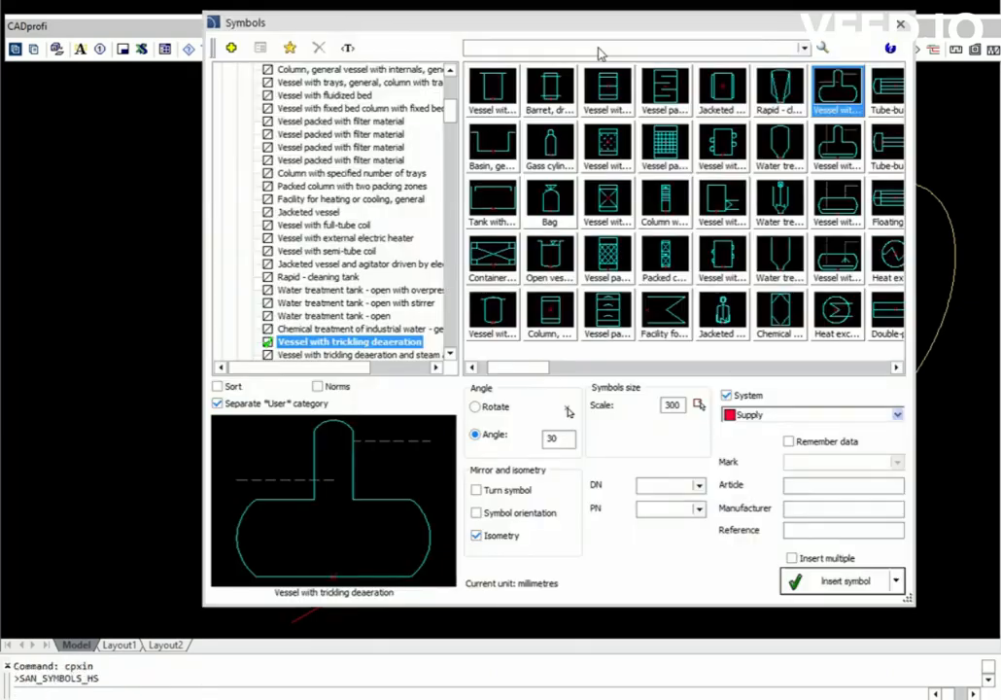
left_click_drag(452, 114, 455, 97)
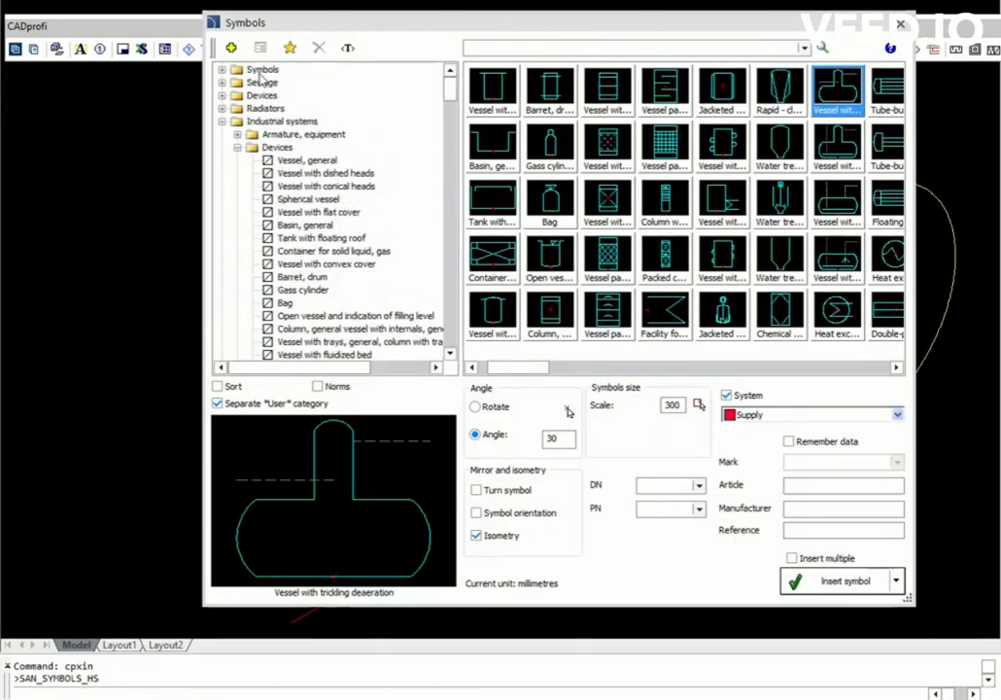
left_click(222, 70)
left_click(279, 84)
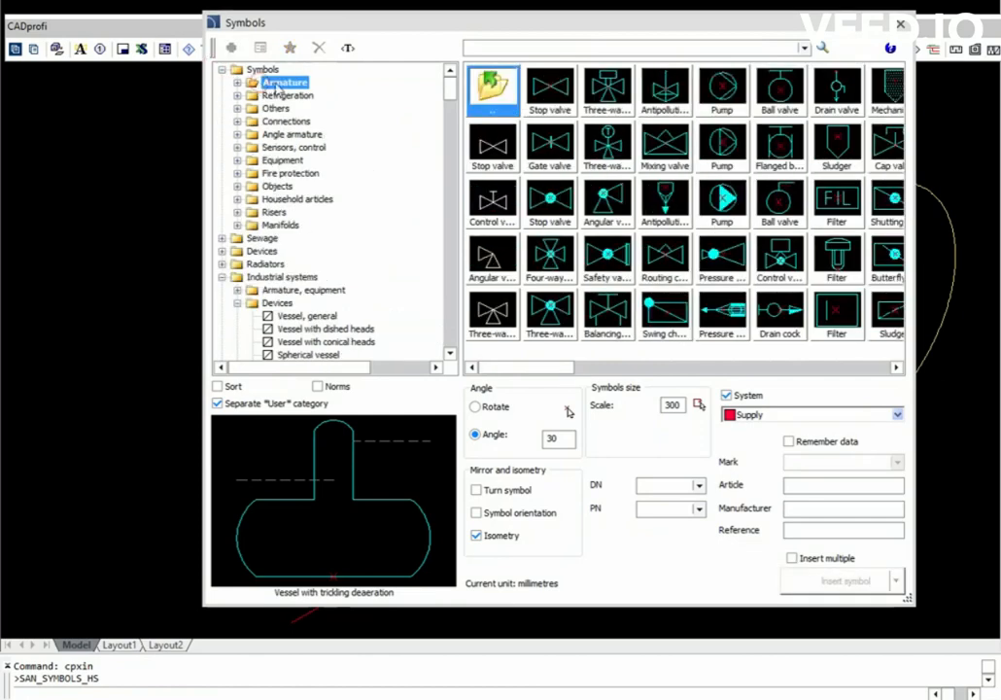
left_click(552, 87)
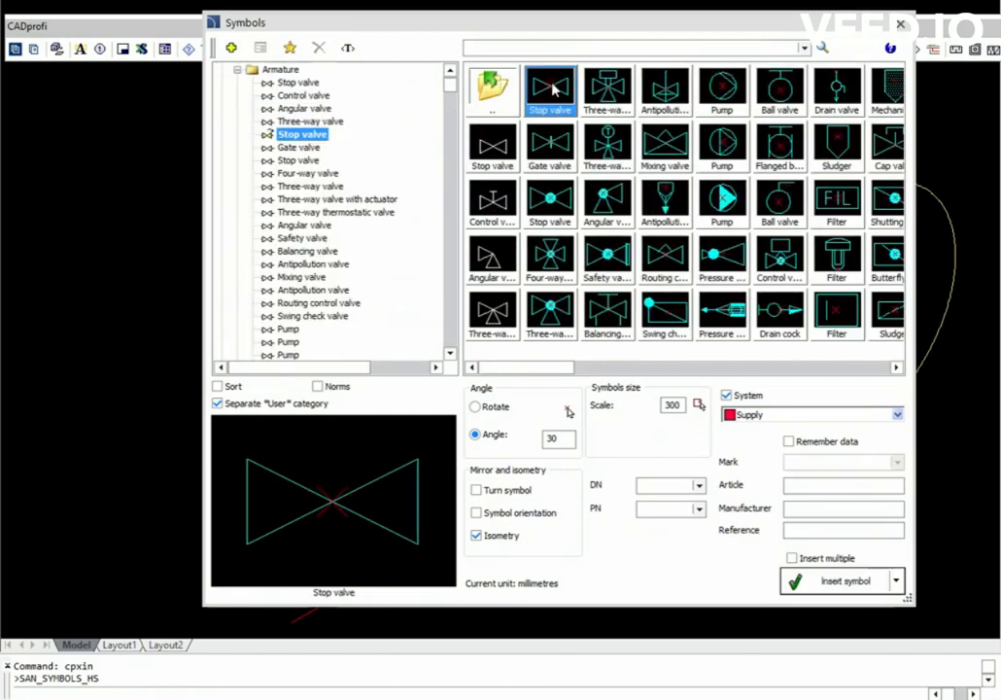
left_click(696, 485)
left_click(663, 545)
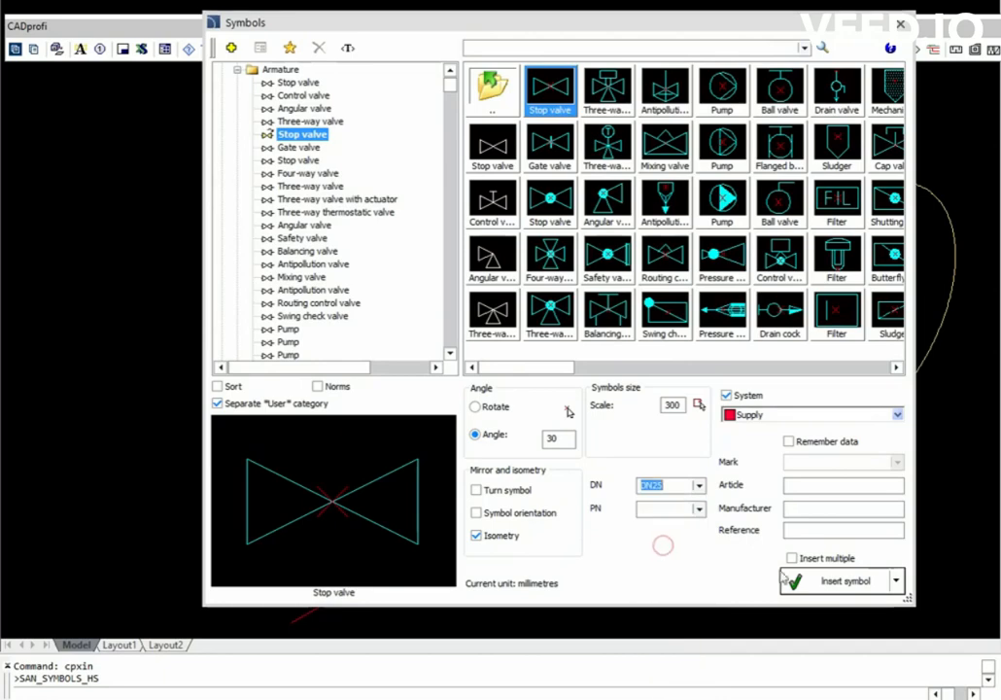
left_click(793, 559)
left_click(819, 581)
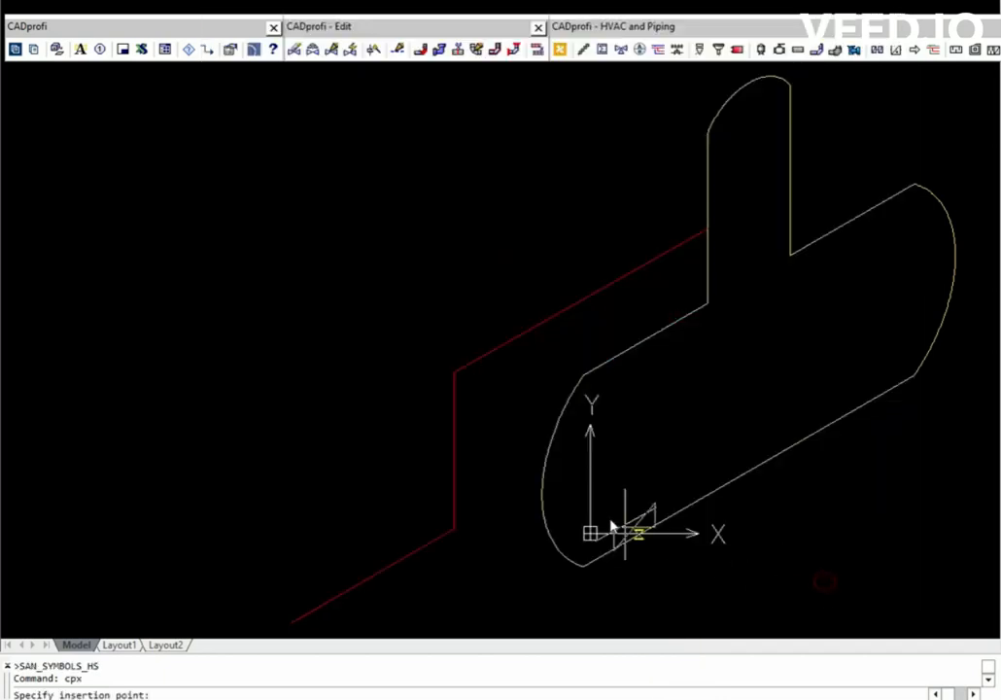
left_click(456, 446)
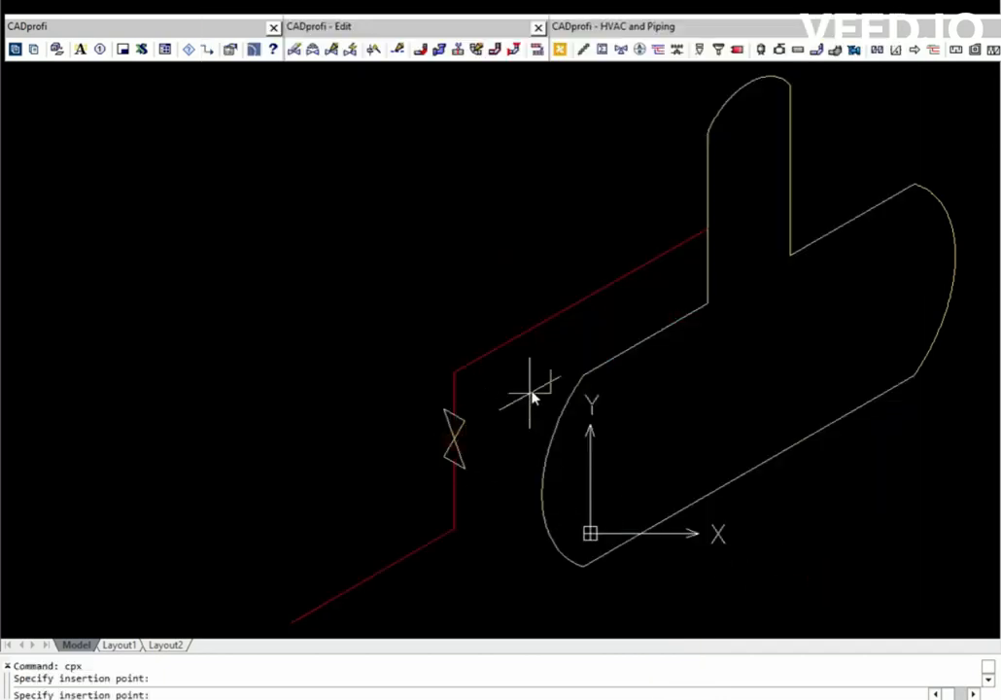
left_click(544, 336)
key("Escape")
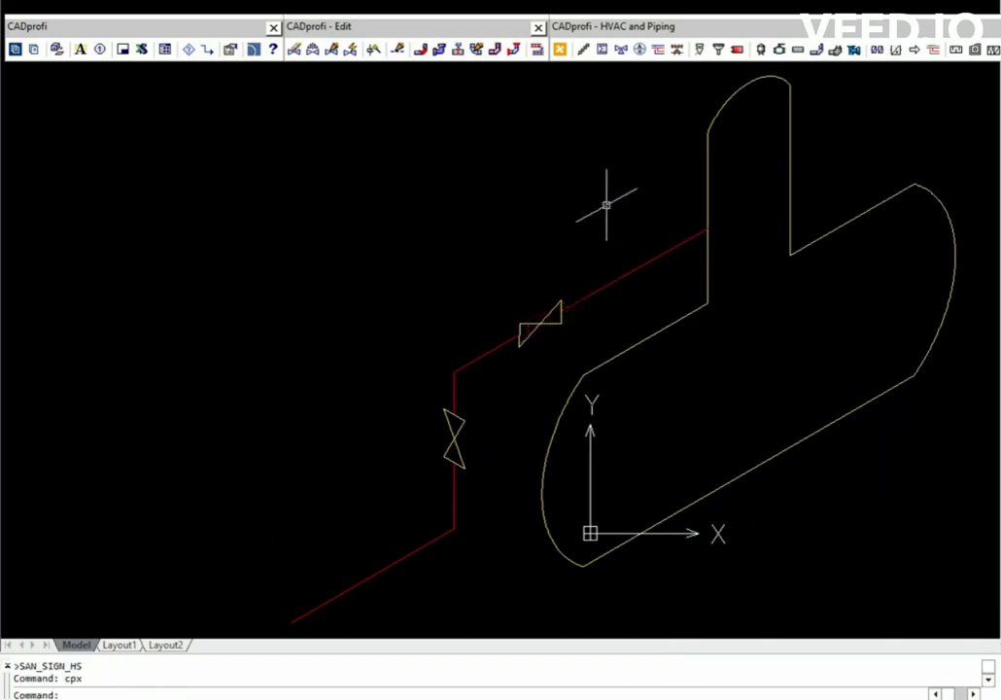
Step: Mirror the stop valve on the supply pipe's vertical segment with quick edit
left_click(312, 49)
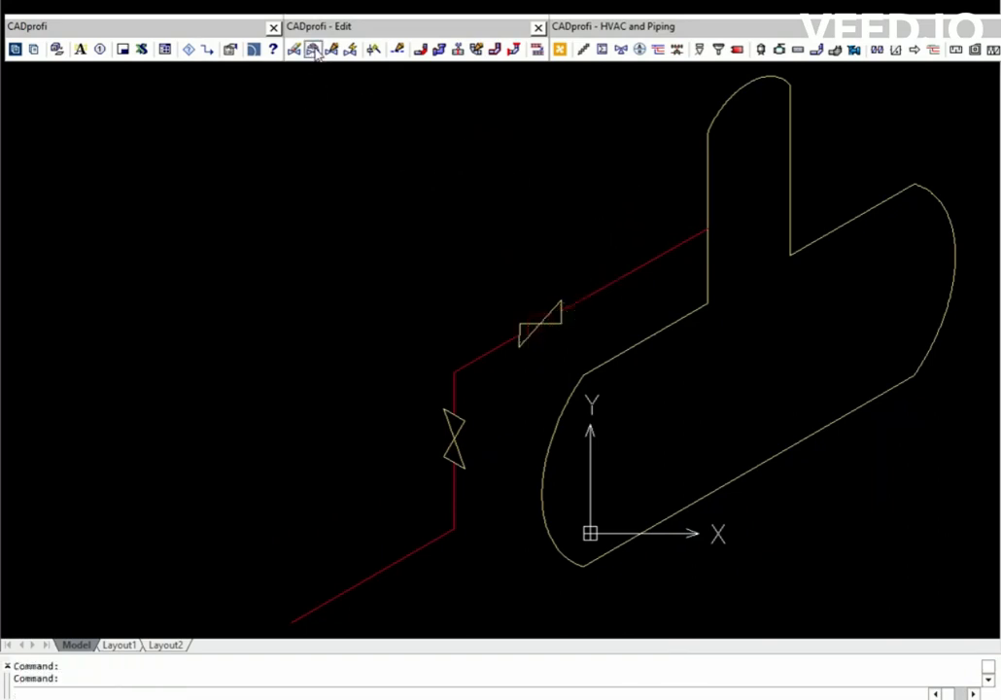
left_click(454, 437)
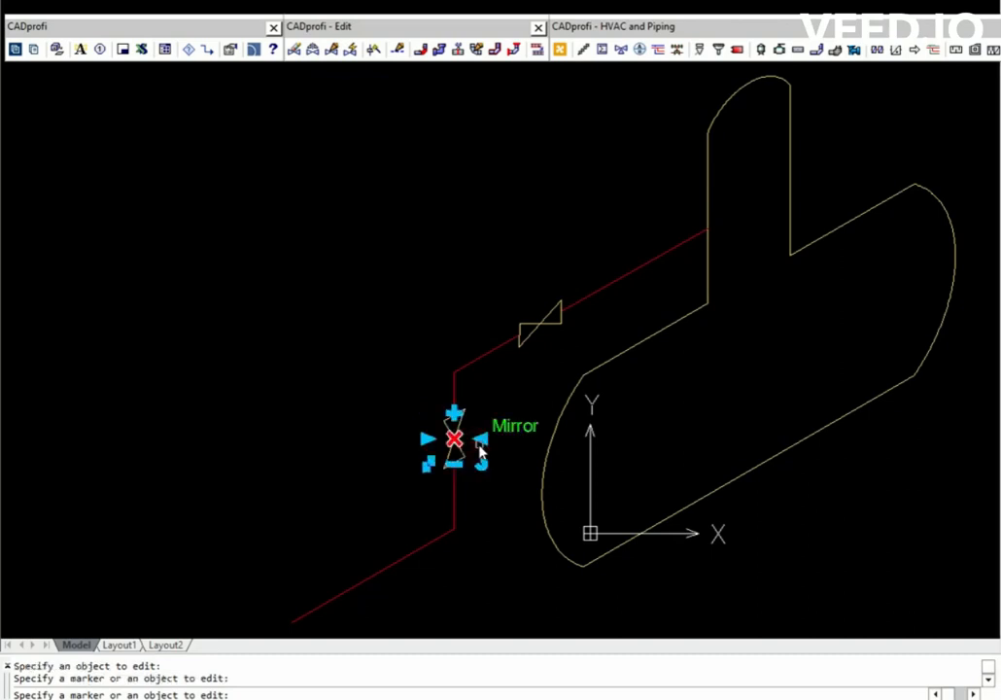
key("Escape")
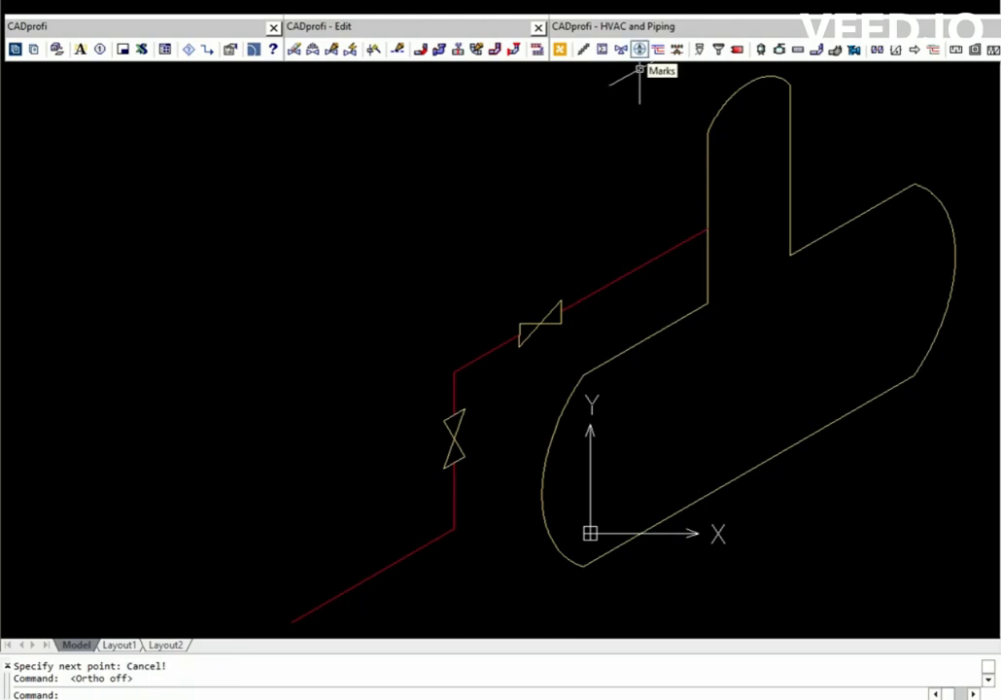
Step: Insert isometric Symbol DN marks with leaders for both stop valves, placing the texts up and left of each valve
left_click(639, 49)
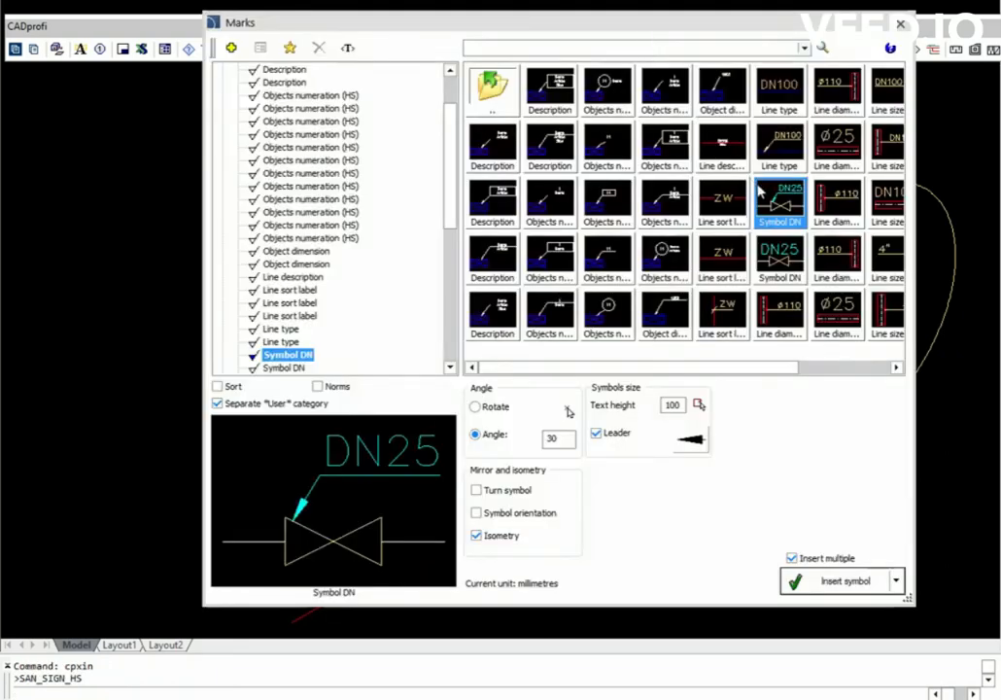
left_click(833, 581)
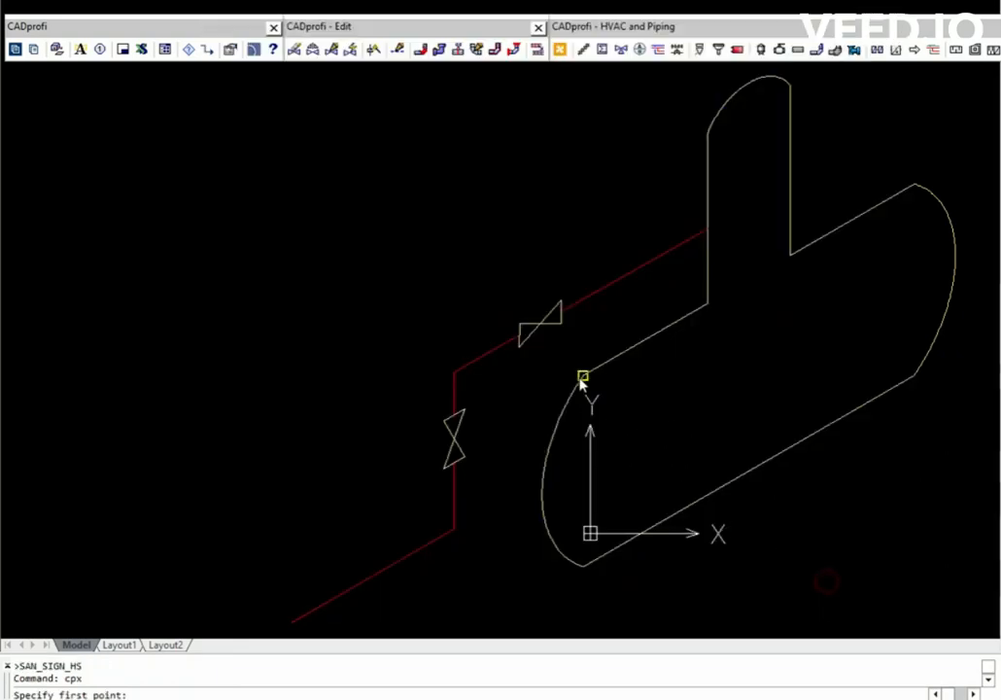
left_click(542, 330)
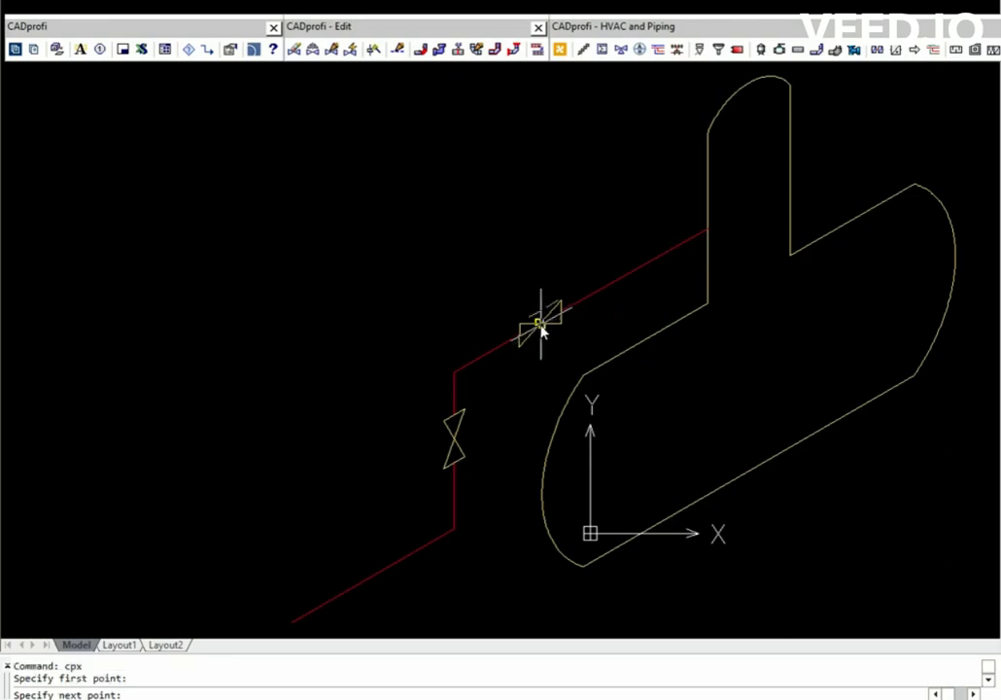
left_click(493, 281)
left_click(454, 440)
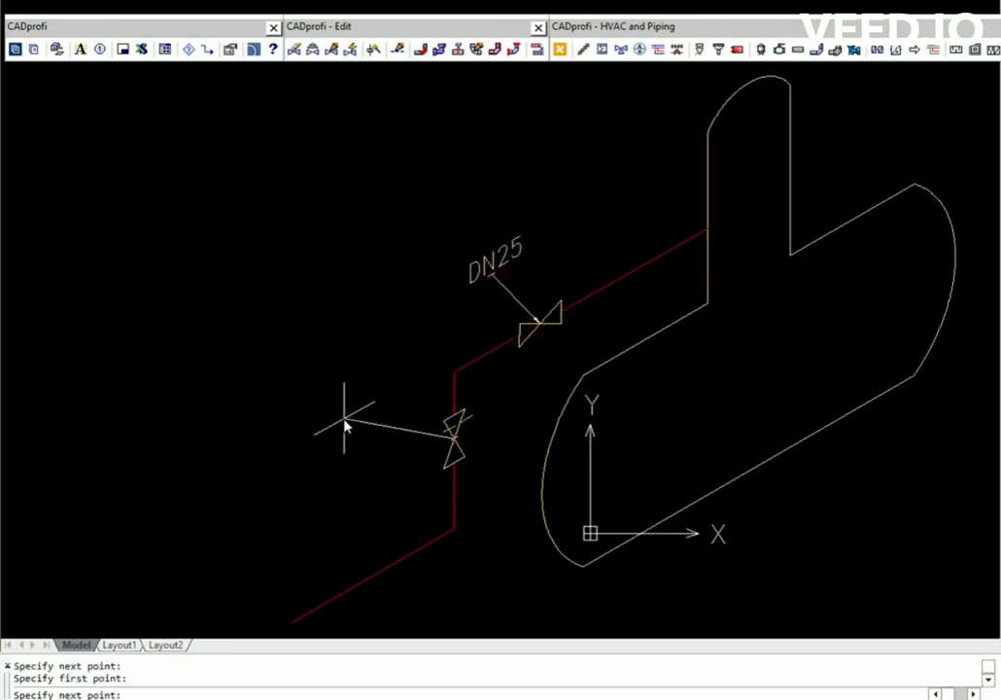
left_click(350, 426)
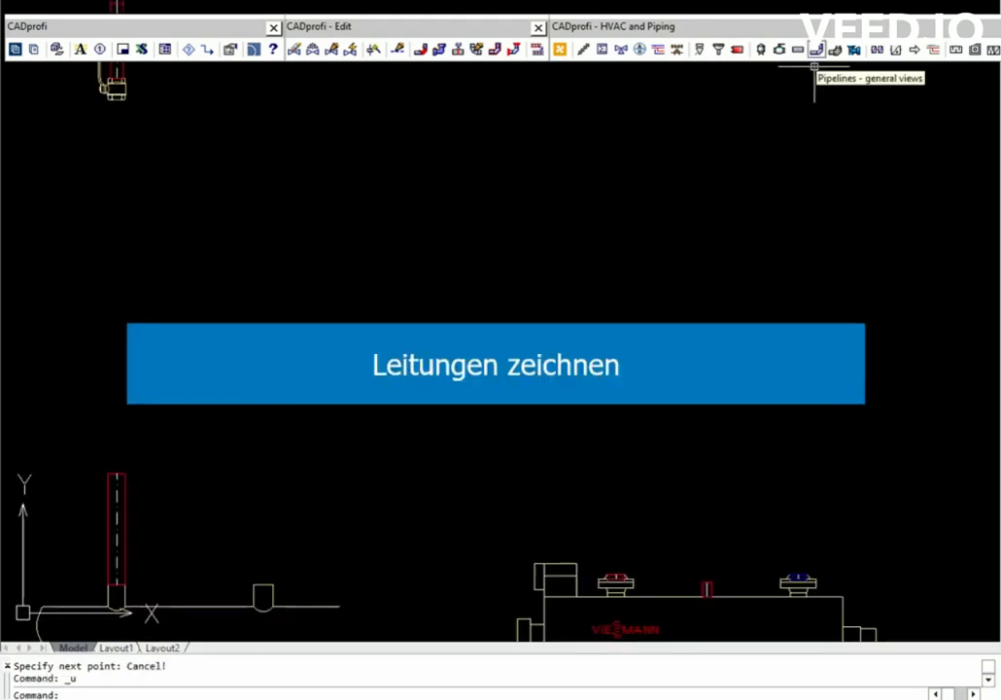
Step: Draw a general-view Supply pipe from the Viessmann boiler's red flange upwards, turning left through an elbow
left_click(814, 50)
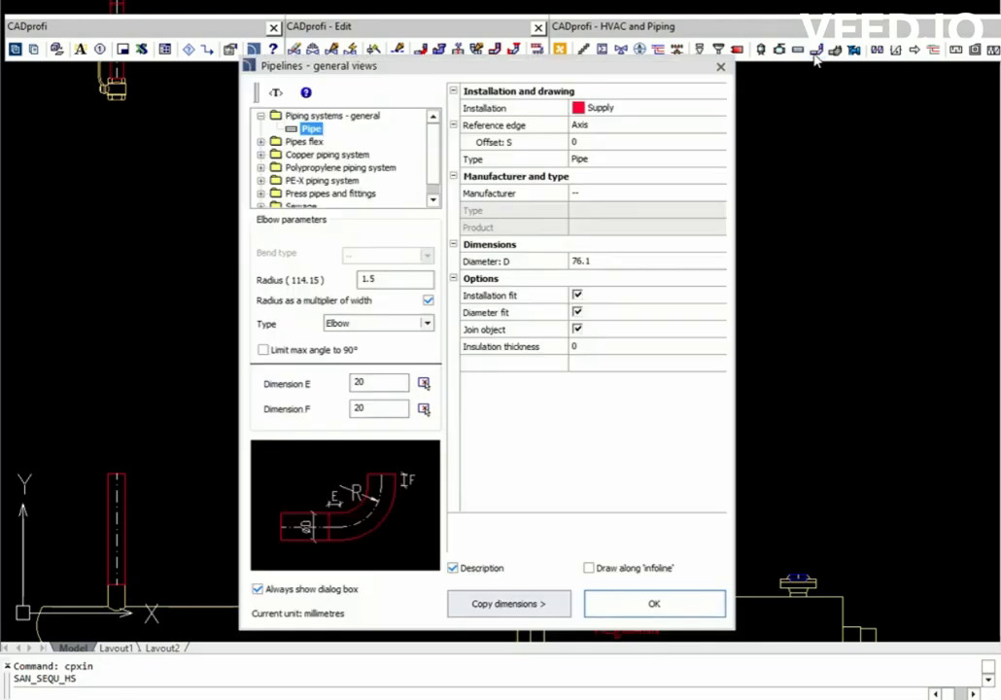
left_click(618, 603)
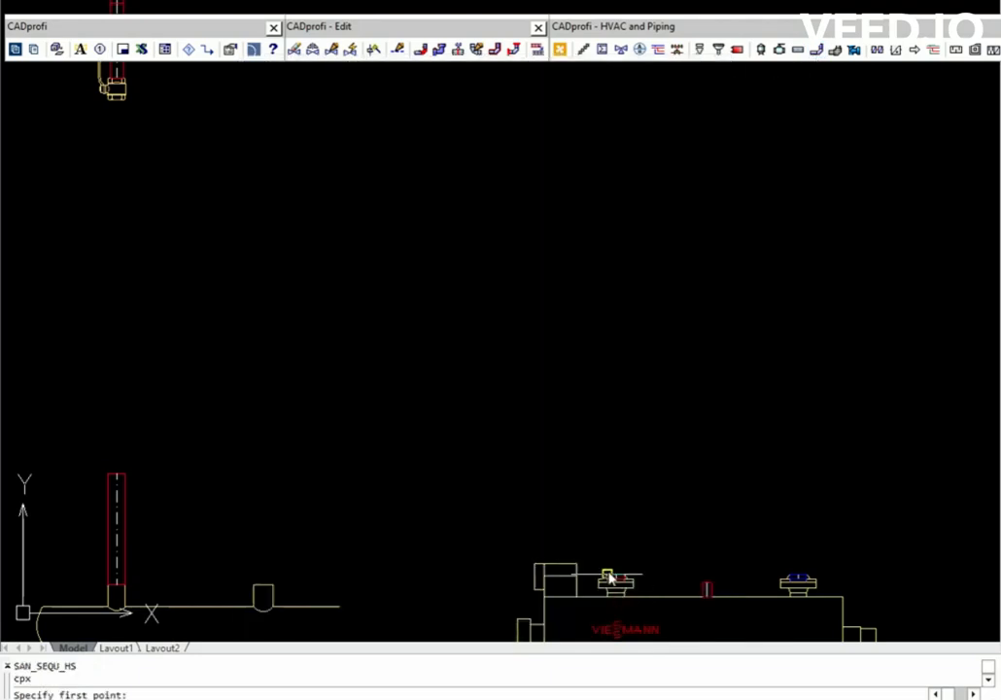
left_click(616, 579)
left_click(615, 260)
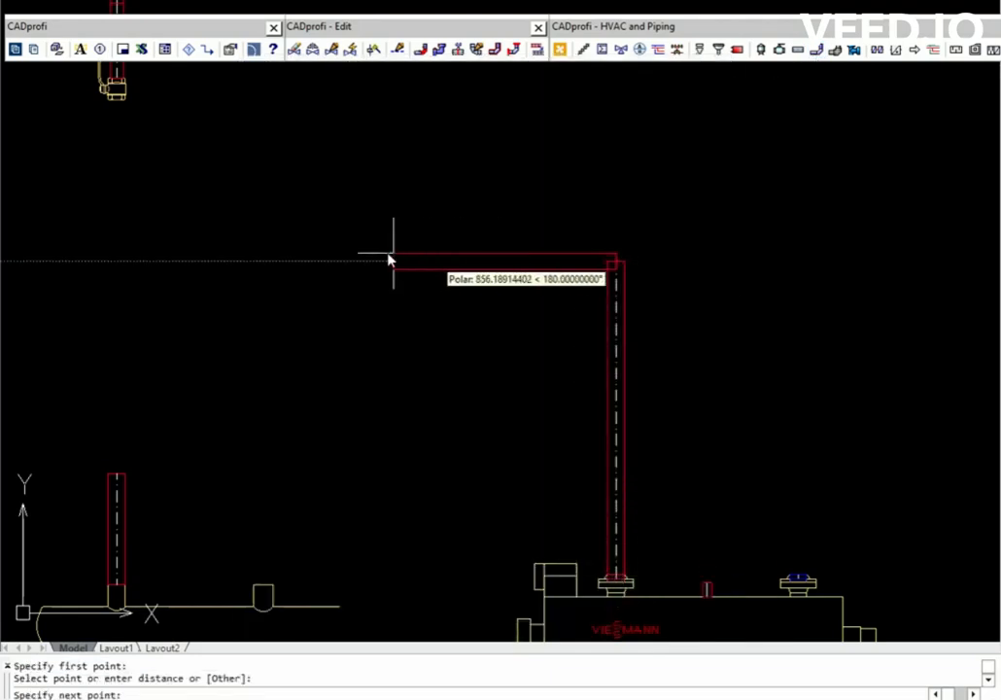
left_click(193, 262)
key("Escape")
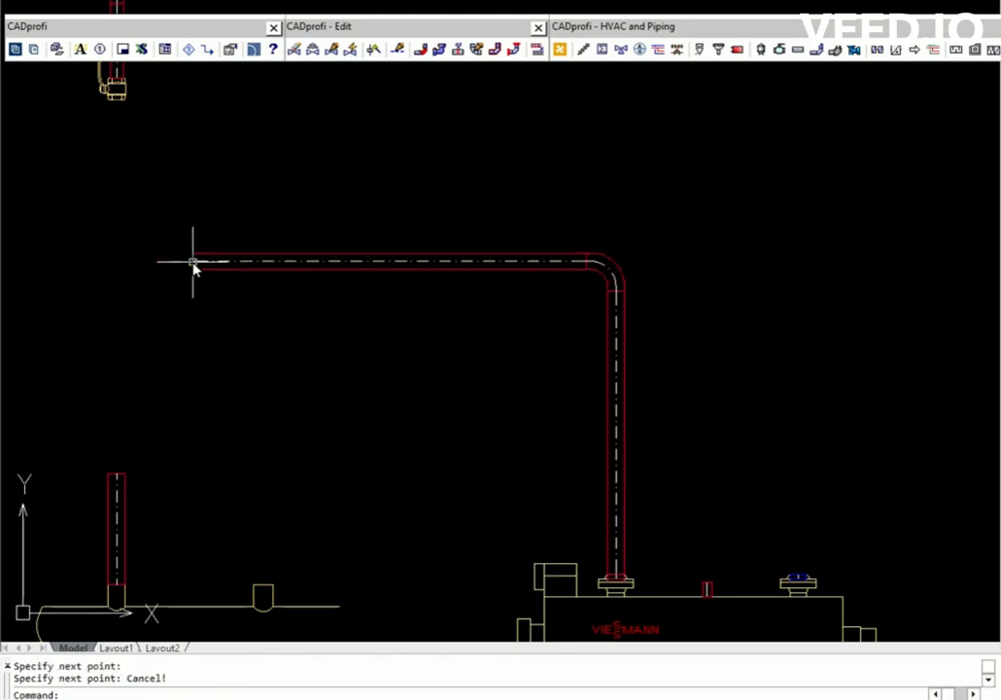
Step: Draw a Return pipe with insulation thickness 30 from the boiler's blue flange upwards, turning right through an elbow
left_click(815, 51)
left_click(713, 109)
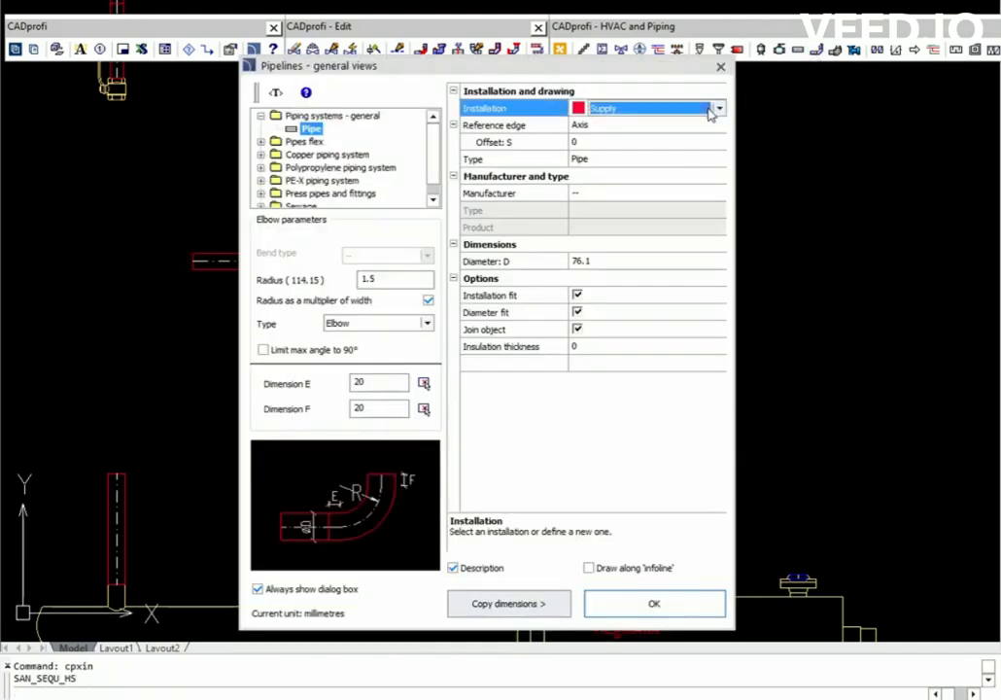
left_click(719, 109)
left_click(627, 133)
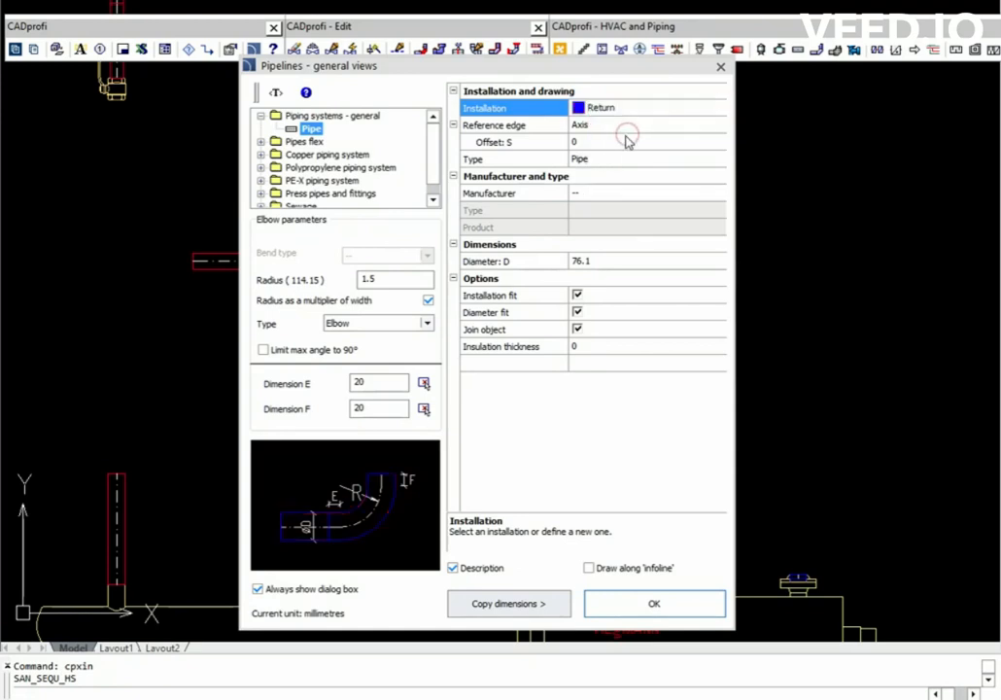
left_click(587, 346)
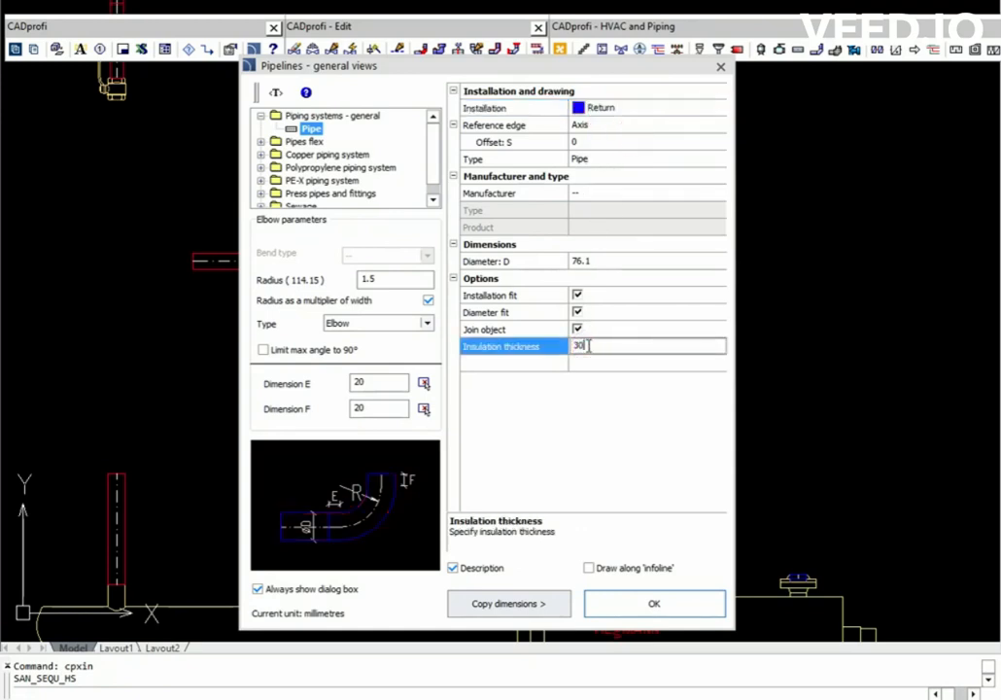
left_click(645, 604)
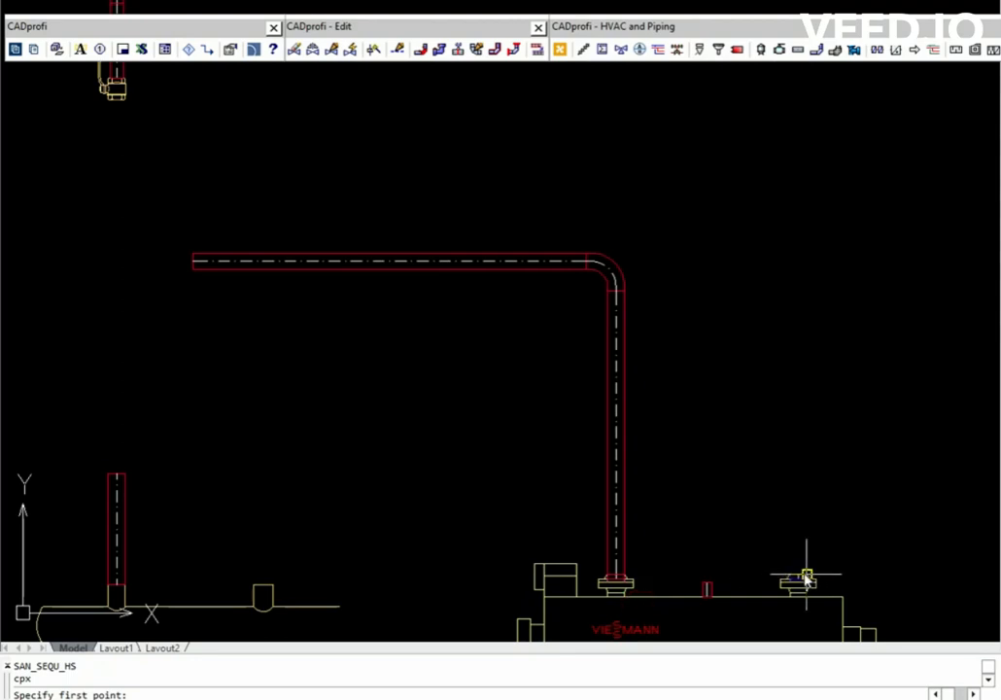
left_click(797, 580)
left_click(795, 250)
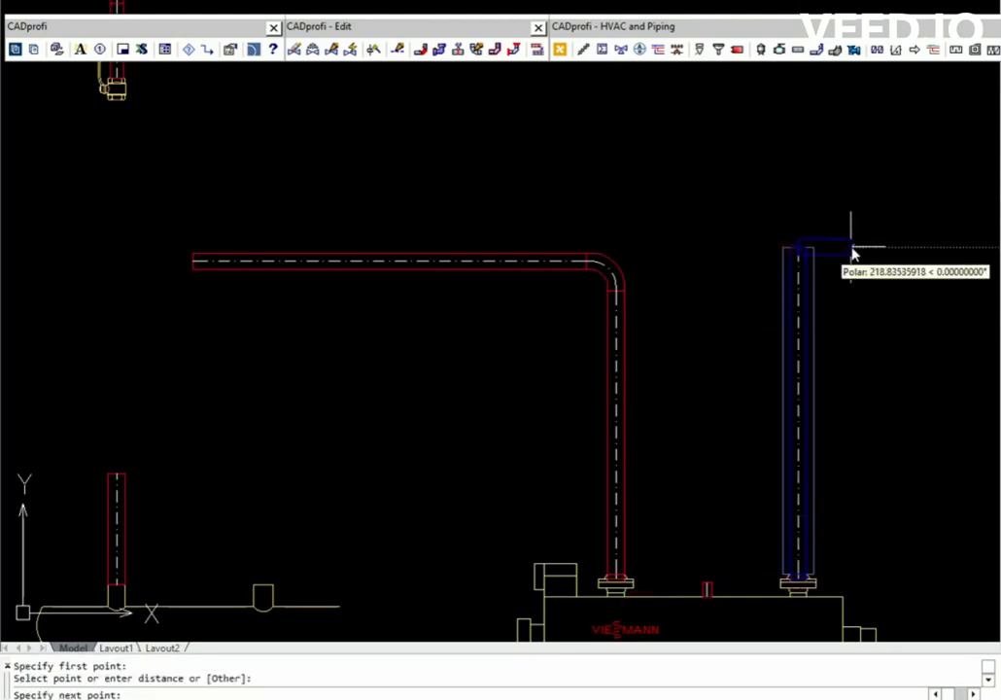
left_click(978, 247)
key("Escape")
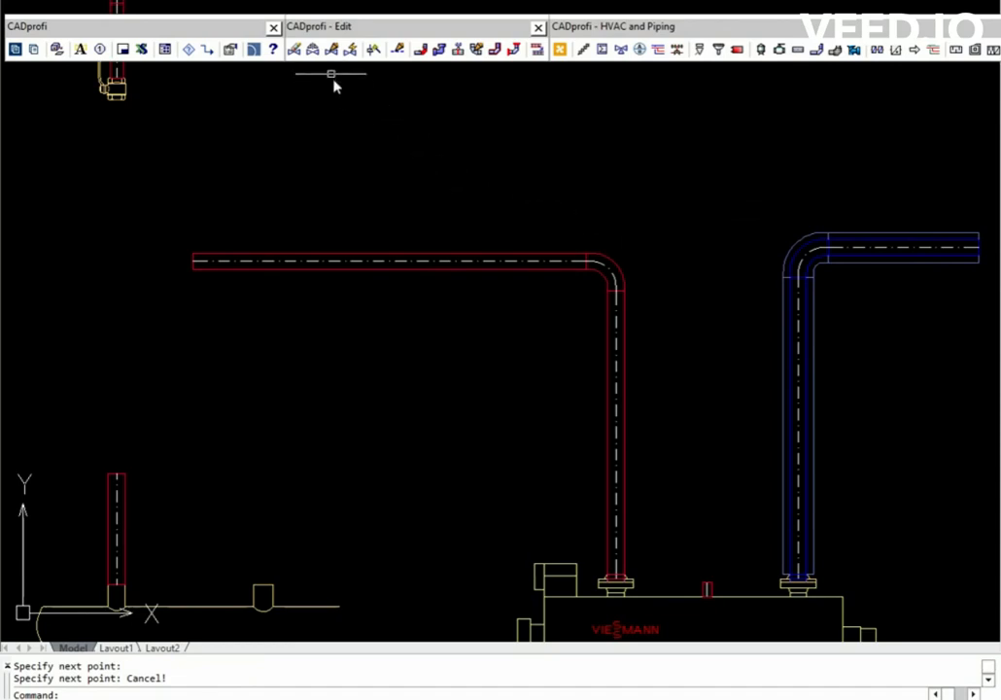
Step: Extend the short vertical supply pipe above the tank connection up to the fitting overhead with quick edit
left_click(313, 51)
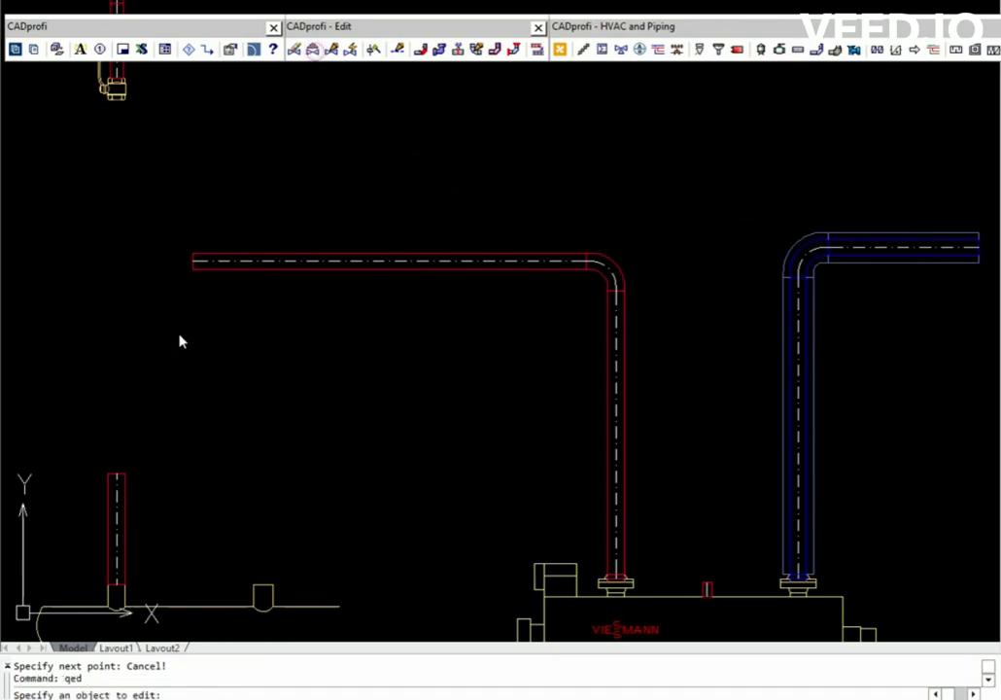
left_click(123, 497)
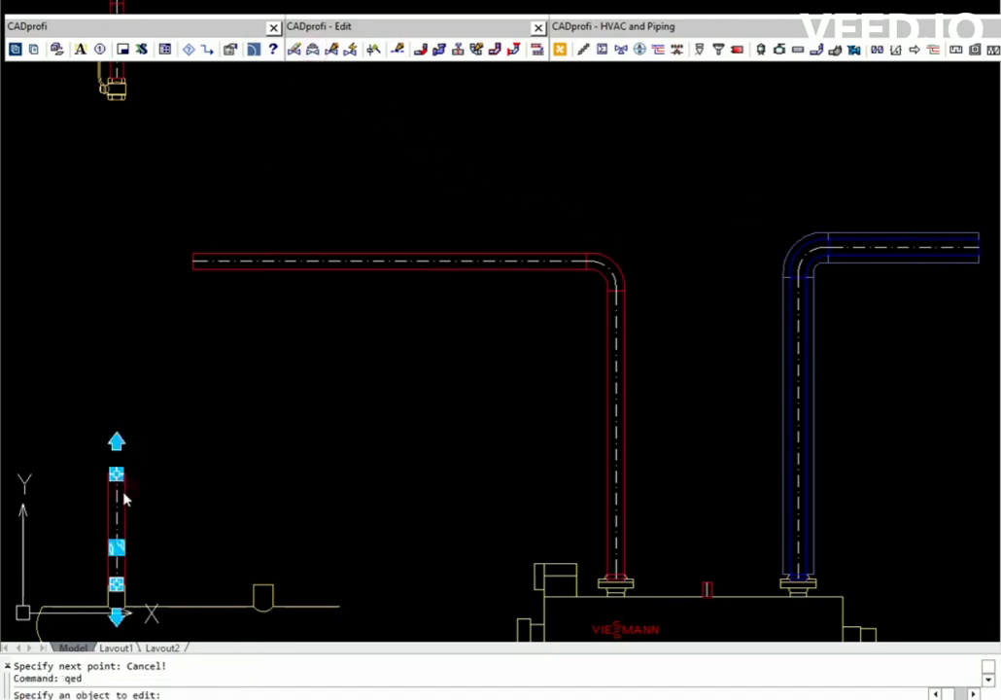
left_click(116, 442)
left_click(117, 105)
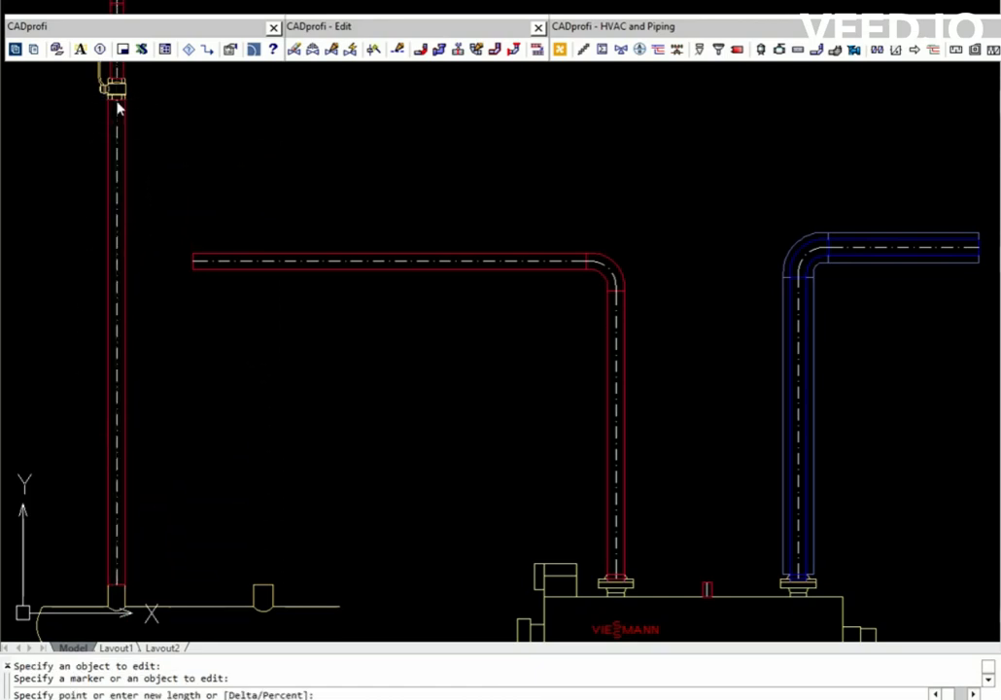
key("Escape")
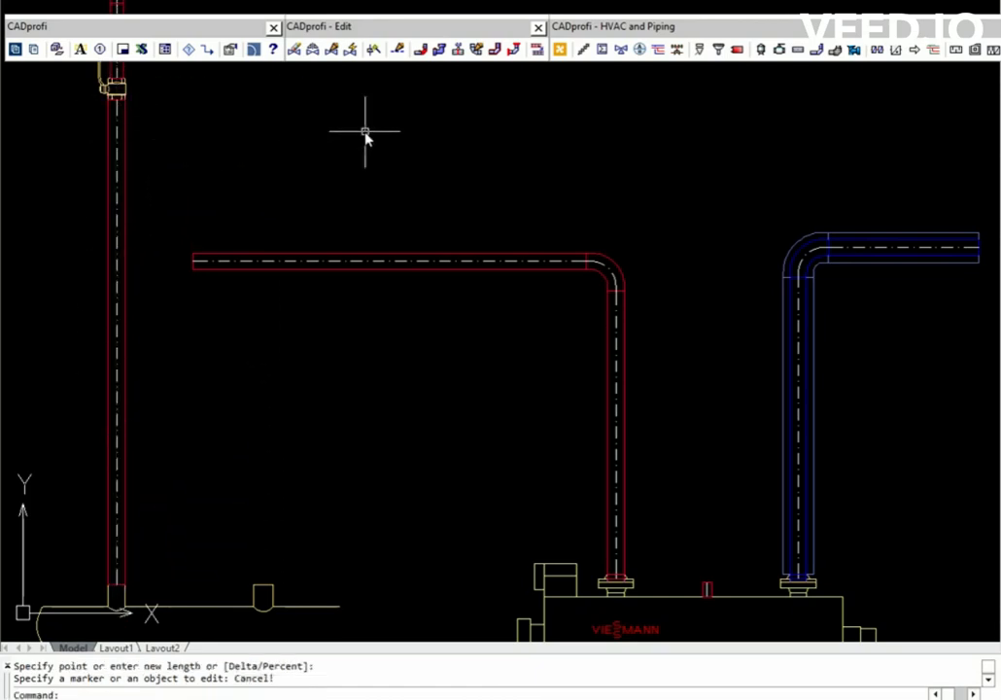
Step: Join the vertical supply pipe above the tank and the boiler's horizontal supply pipe with a Tee-piece
left_click(419, 51)
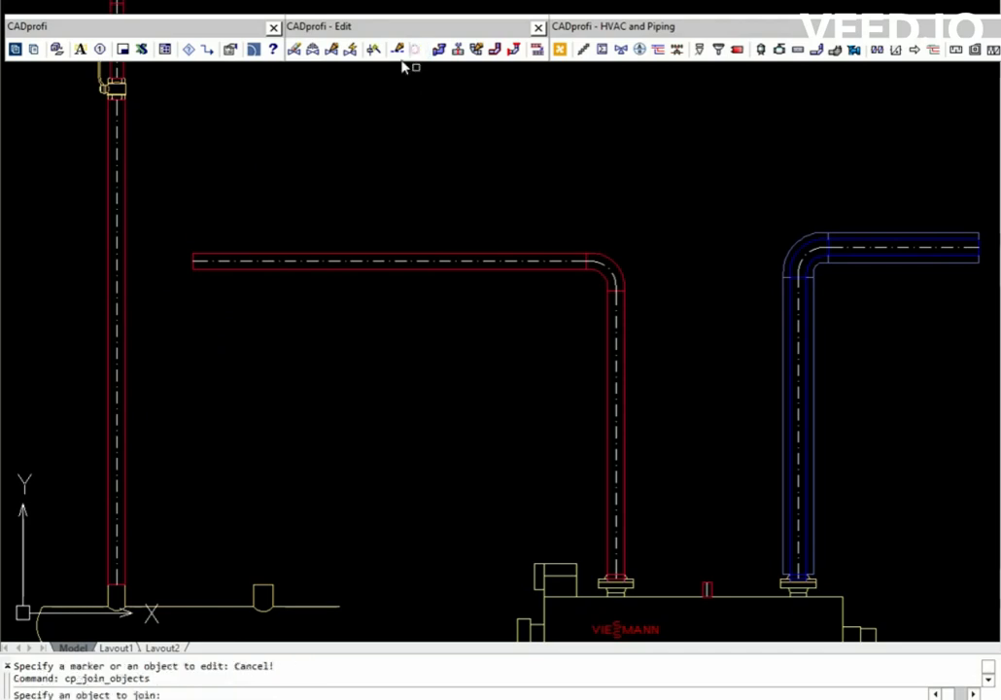
left_click(122, 174)
left_click(203, 254)
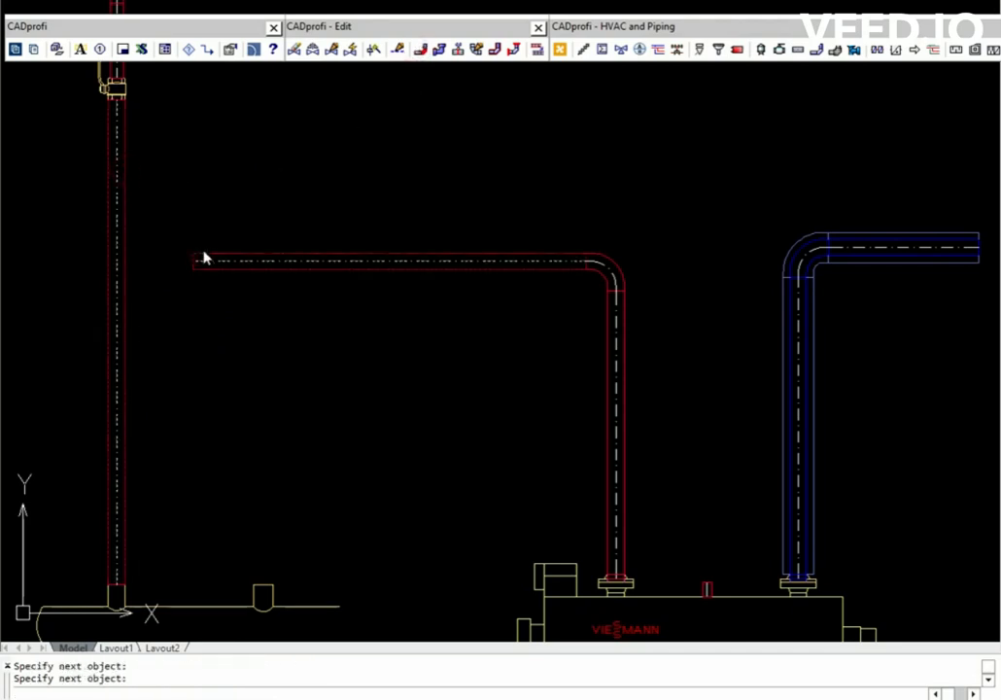
key("Return")
left_click(311, 142)
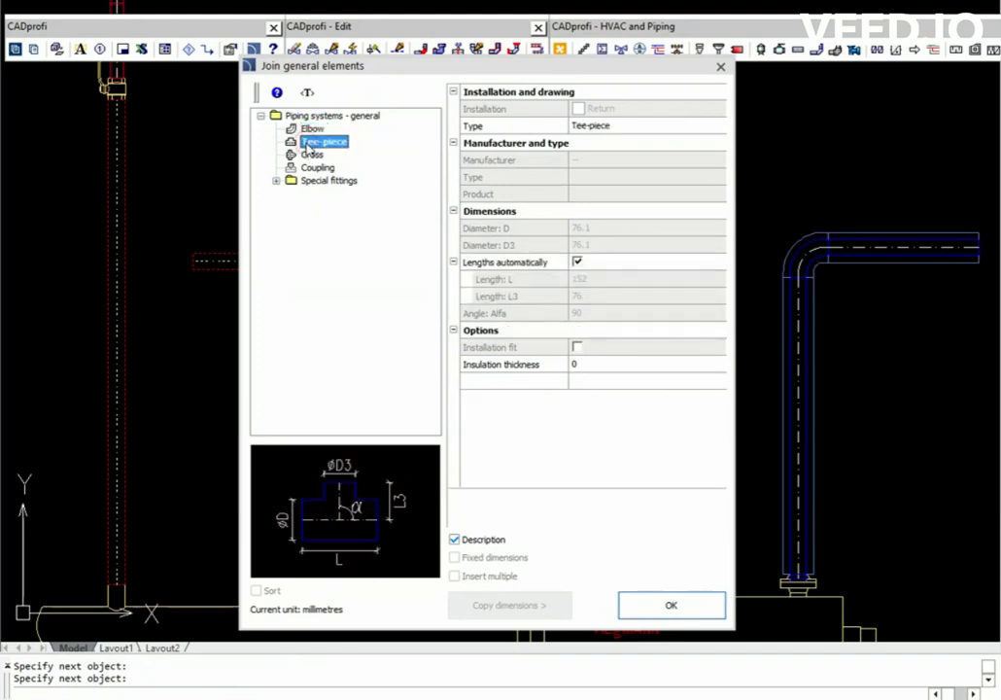
left_click(669, 604)
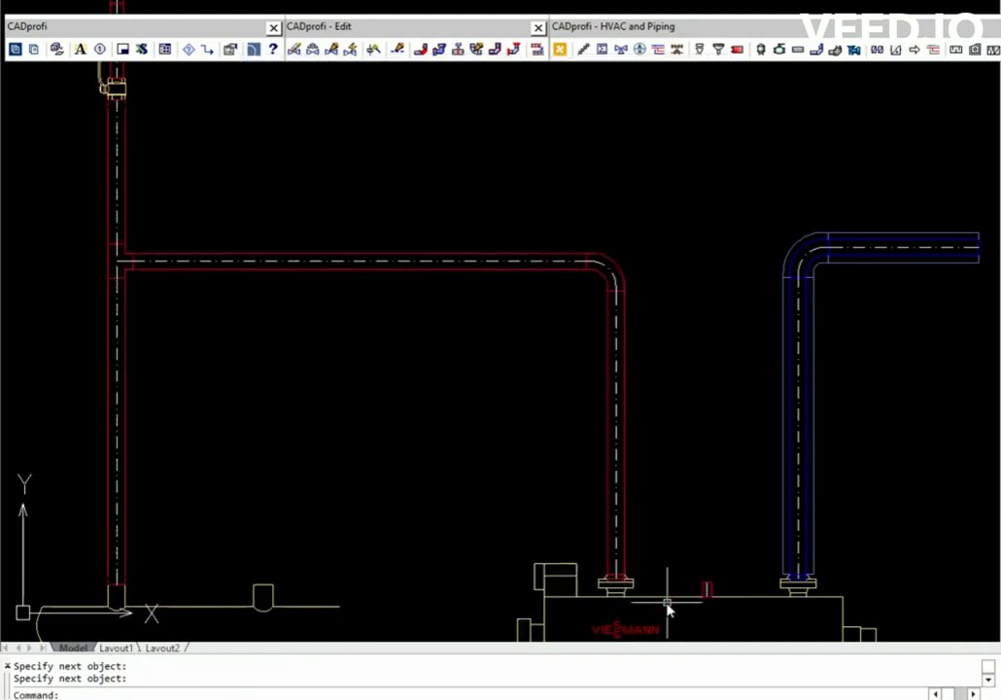
Step: Insert a flanged PN16 DN50 Stop valve in View 1 with neck flanges on both ends into the horizontal supply pipe
scroll(367, 239, "up", 2)
scroll(284, 239, "up", 2)
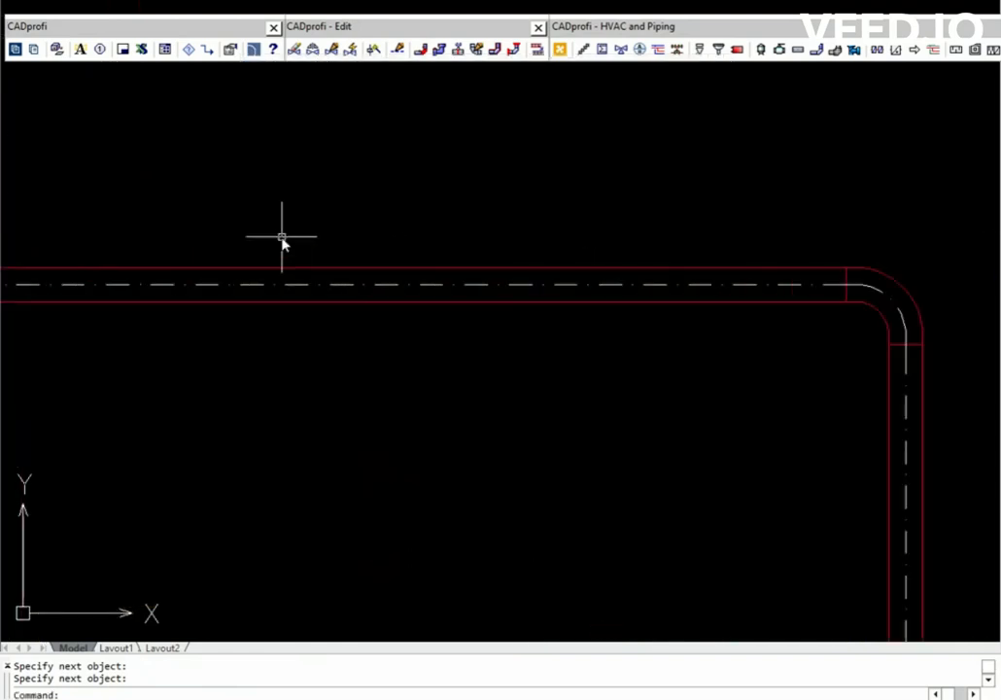
scroll(282, 239, "up", 1)
key("ctrl+z")
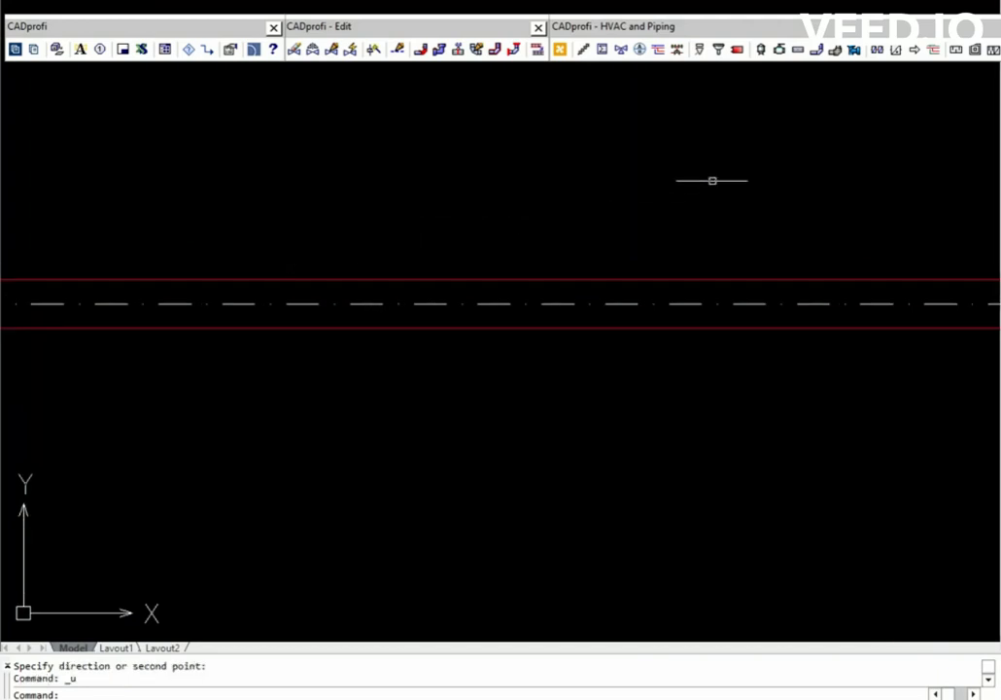
left_click(779, 50)
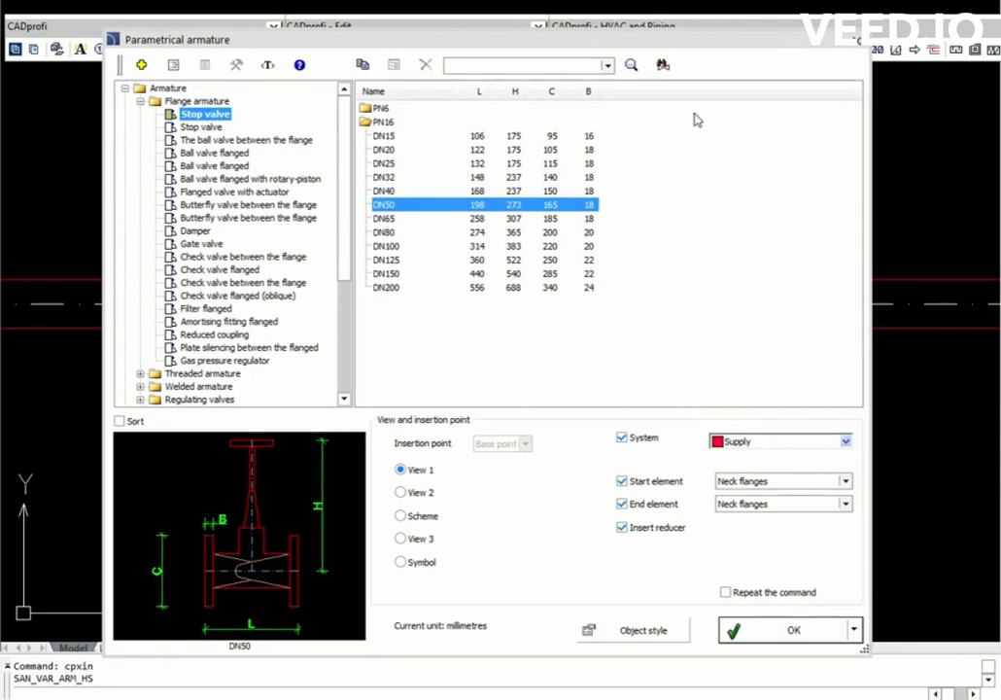
left_click(754, 622)
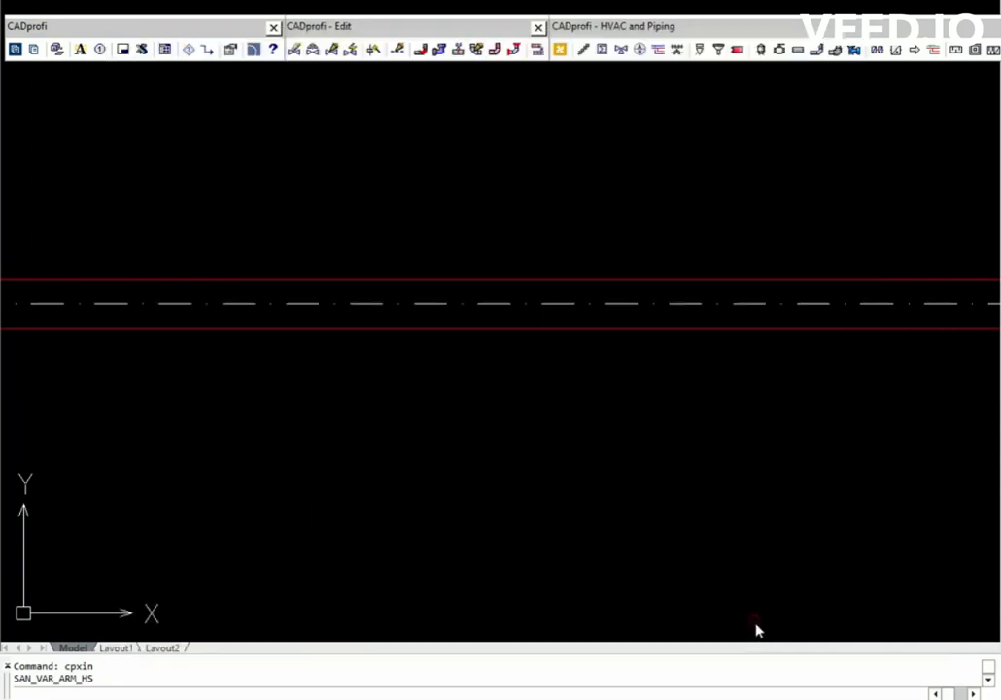
left_click(435, 306)
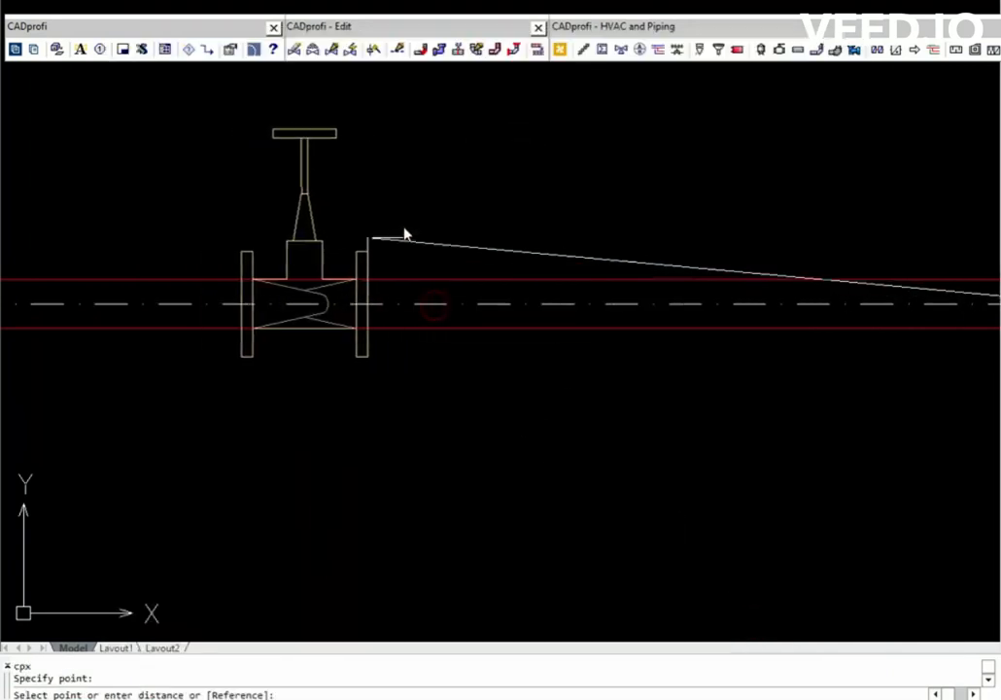
left_click(546, 164)
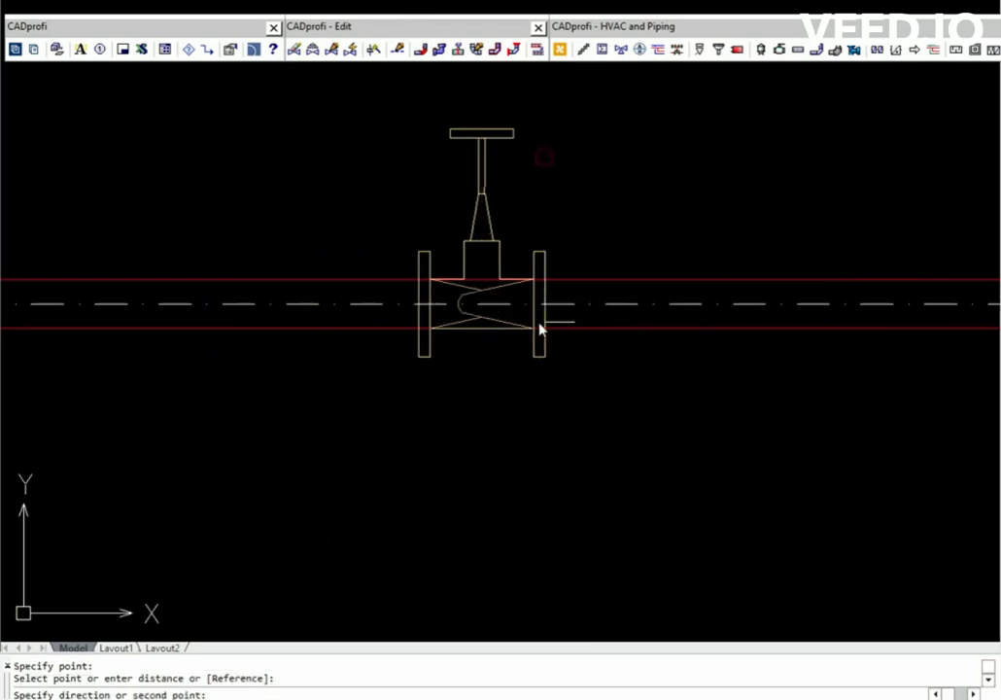
left_click(686, 139)
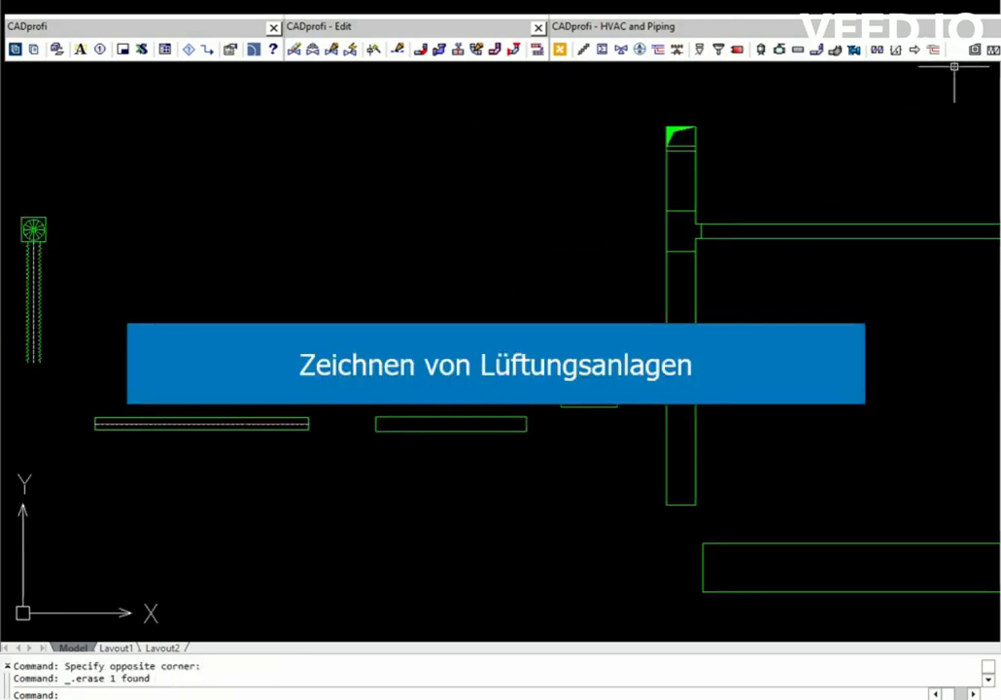
Step: Insert a rectangular supply-air Attenuator, 1000 x 500 x 500 mm with reducers, into the horizontal branch duct beside the main vertical duct
left_click(955, 51)
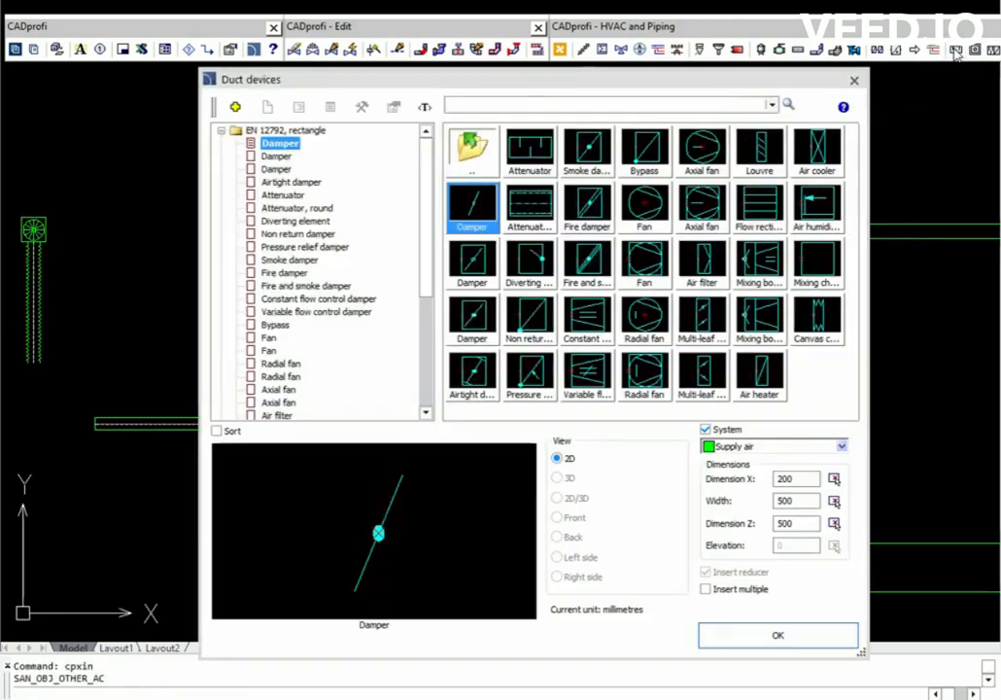
left_click(602, 105)
key("Return")
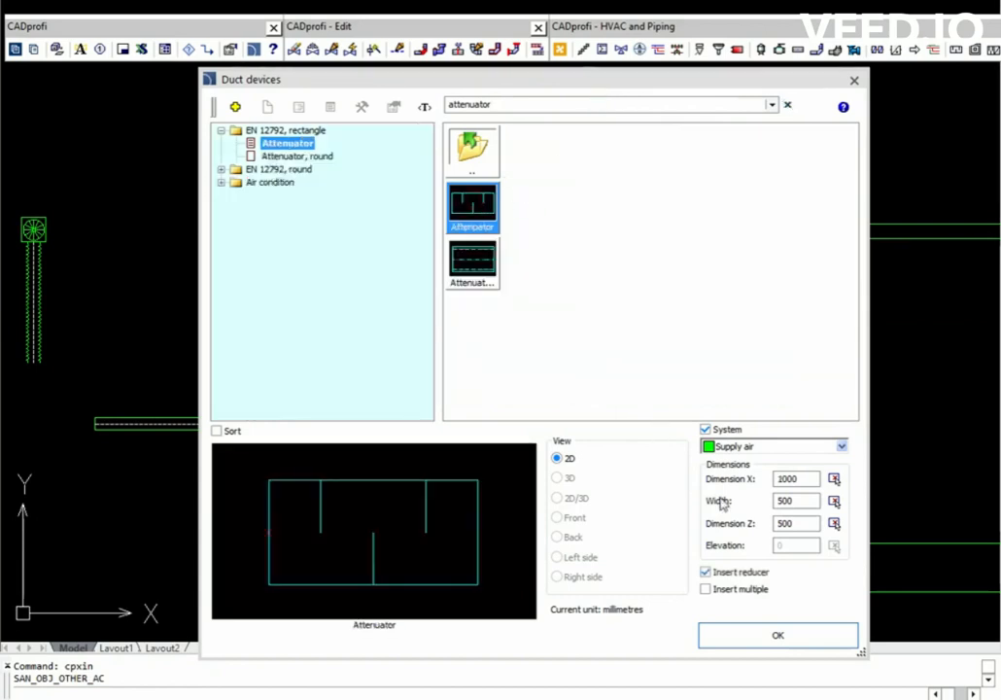
left_click(773, 637)
left_click(780, 234)
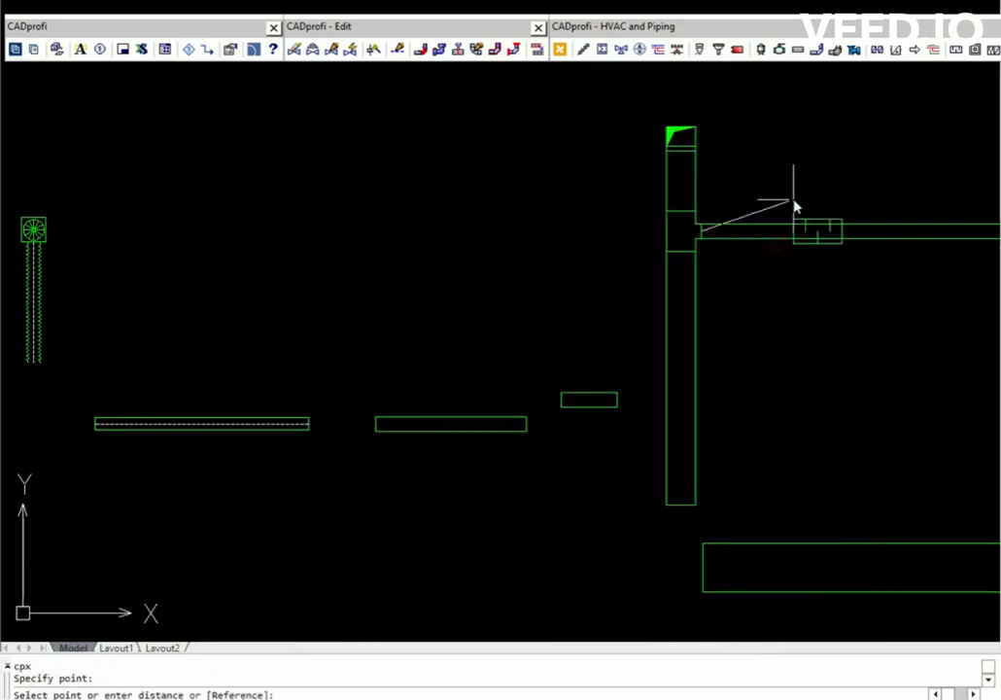
left_click(805, 154)
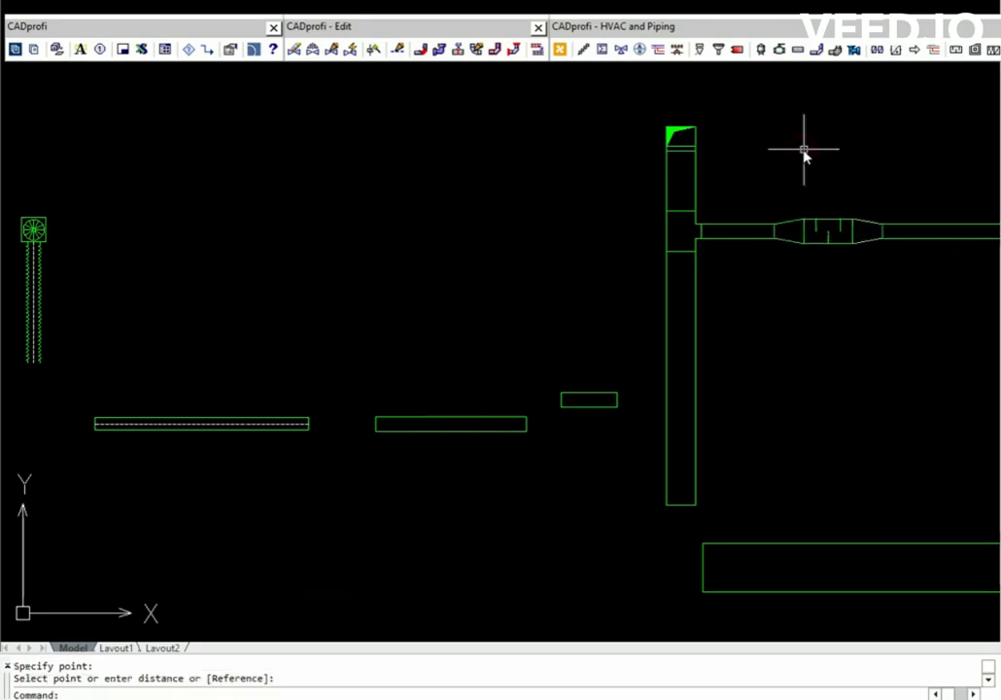
Step: Join the flexible duct below the swirl diffuser to the horizontal round duct with an Elbow flex, radius multiplier 1.5
left_click(421, 52)
left_click(29, 318)
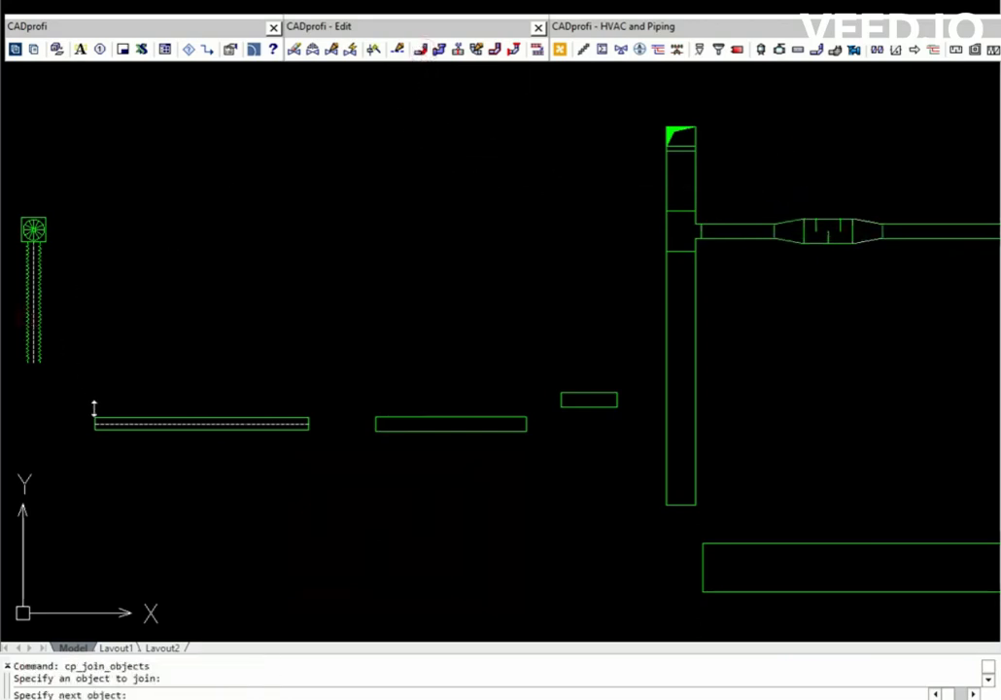
left_click(100, 417)
key("Return")
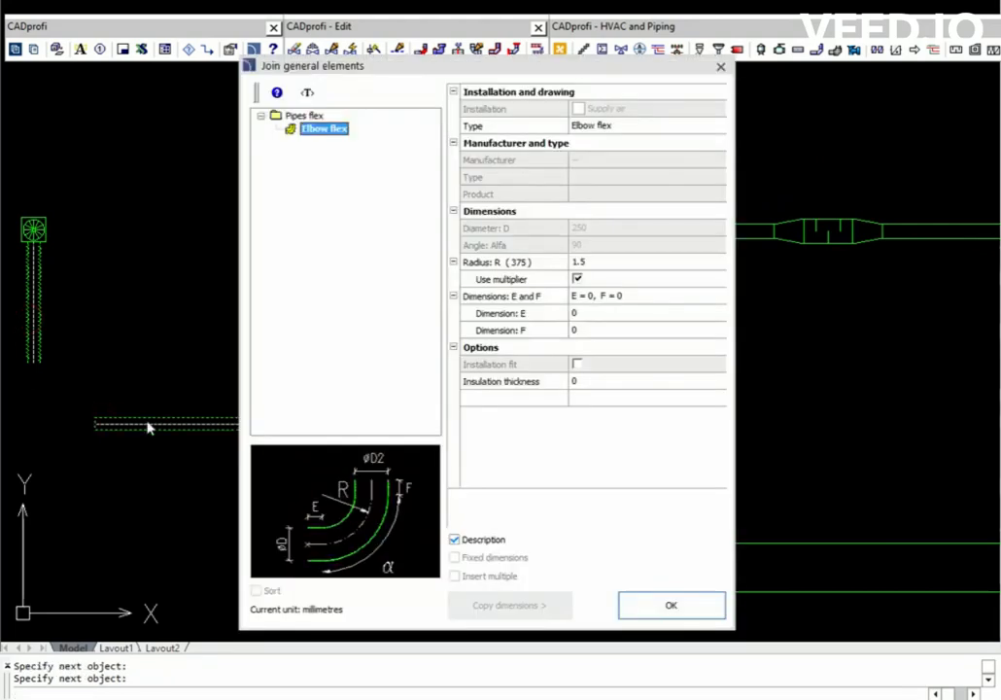
left_click(649, 602)
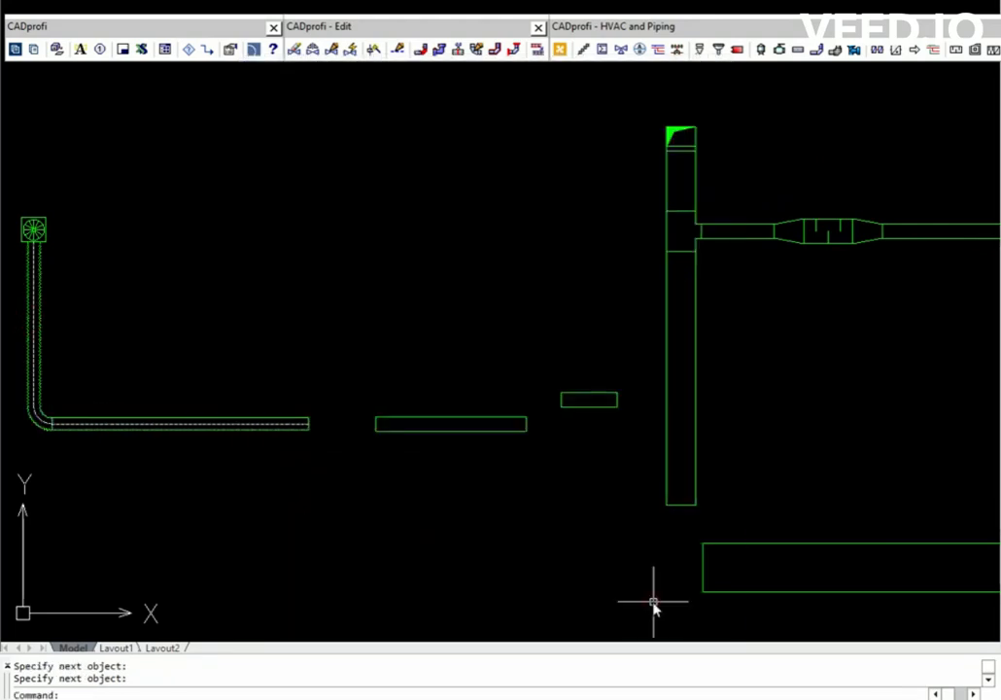
Step: Join the round duct's free end to the neighbouring rectangular duct with a Reducer rectangle-round
left_click(420, 50)
left_click(296, 417)
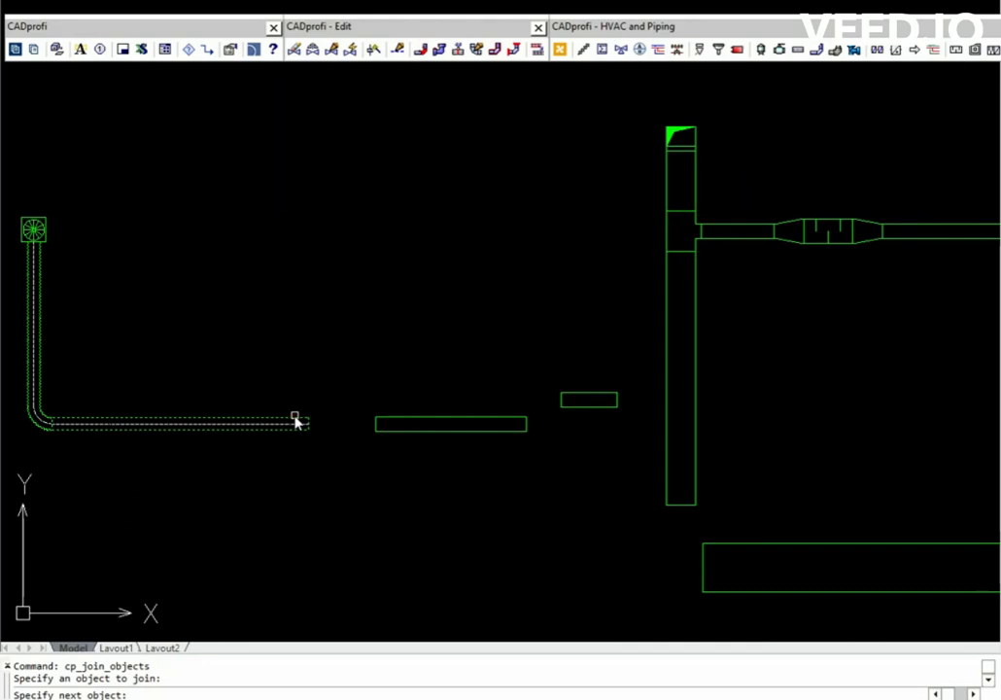
left_click(384, 418)
key("Return")
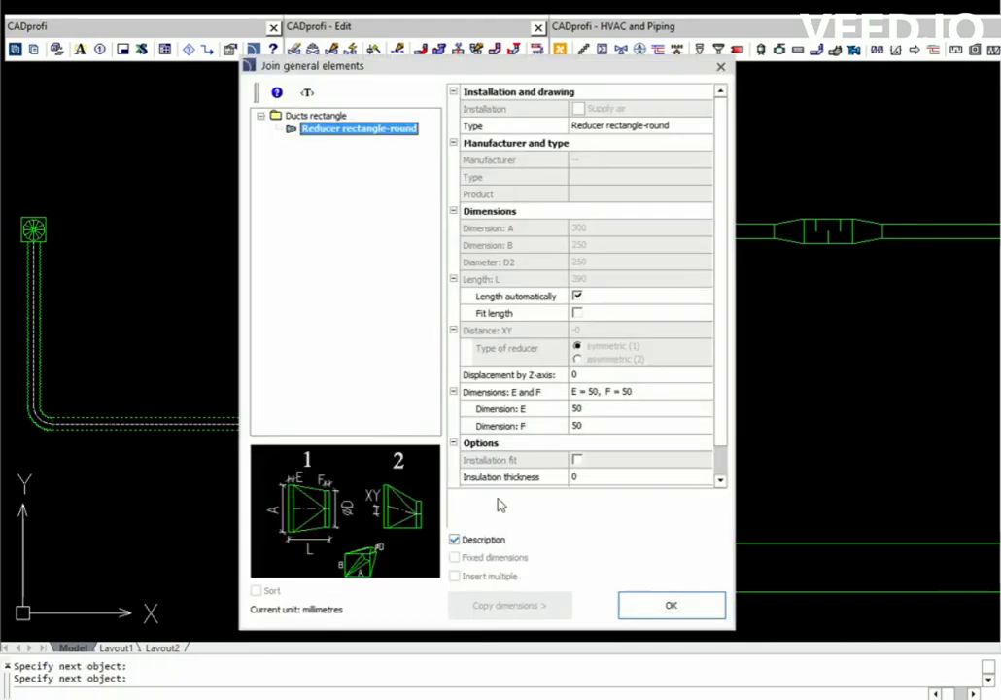
left_click(633, 604)
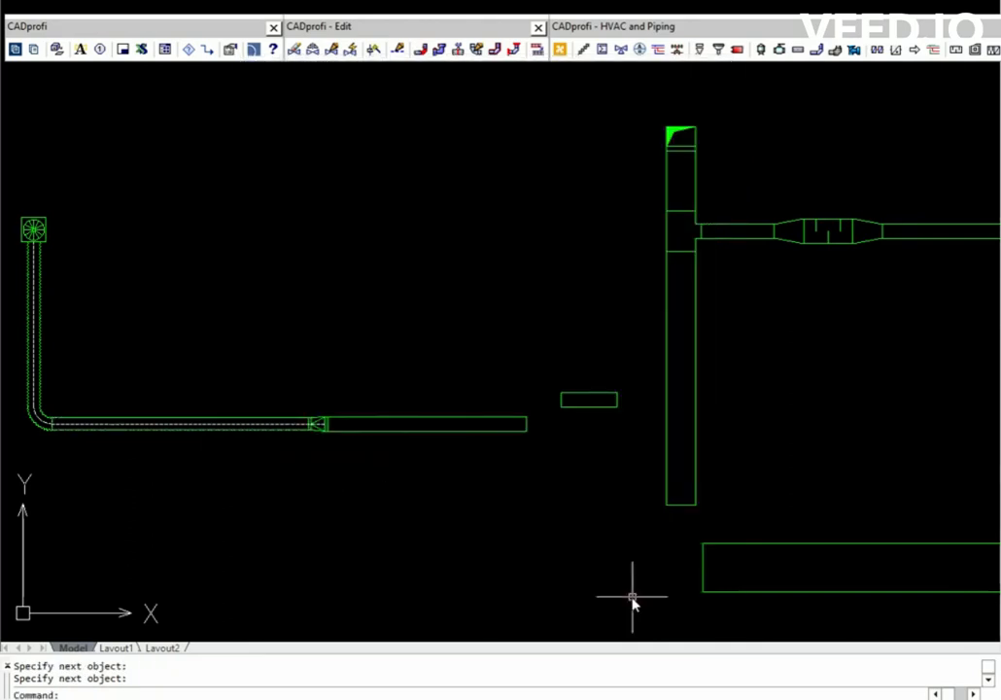
Step: Join the rectangular duct to the short, higher offset duct with a Fuller
left_click(419, 48)
left_click(513, 423)
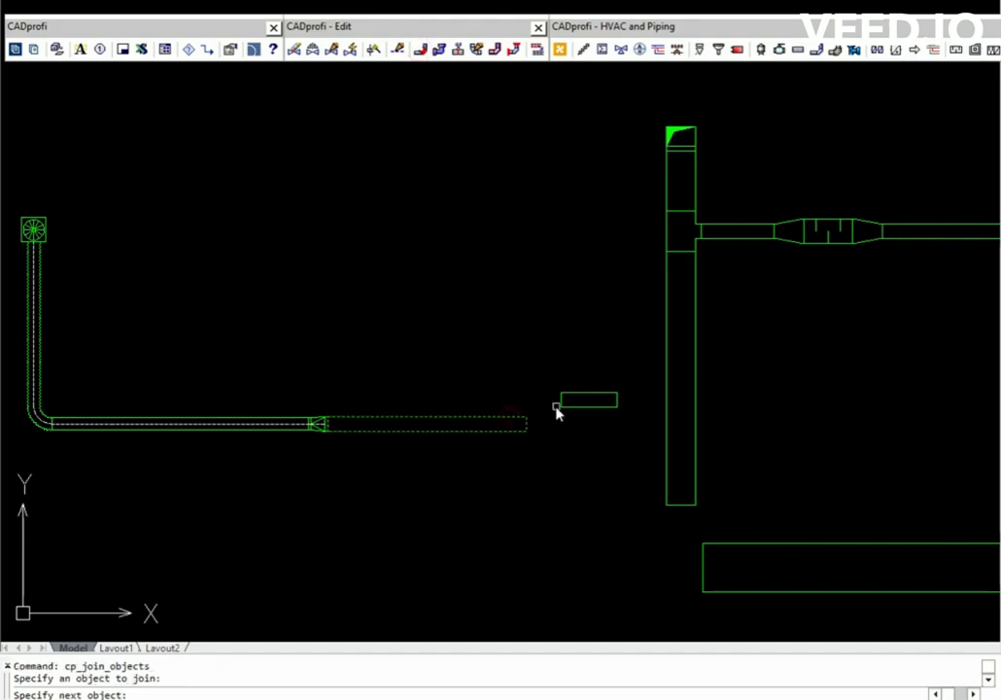
left_click(562, 407)
key("Return")
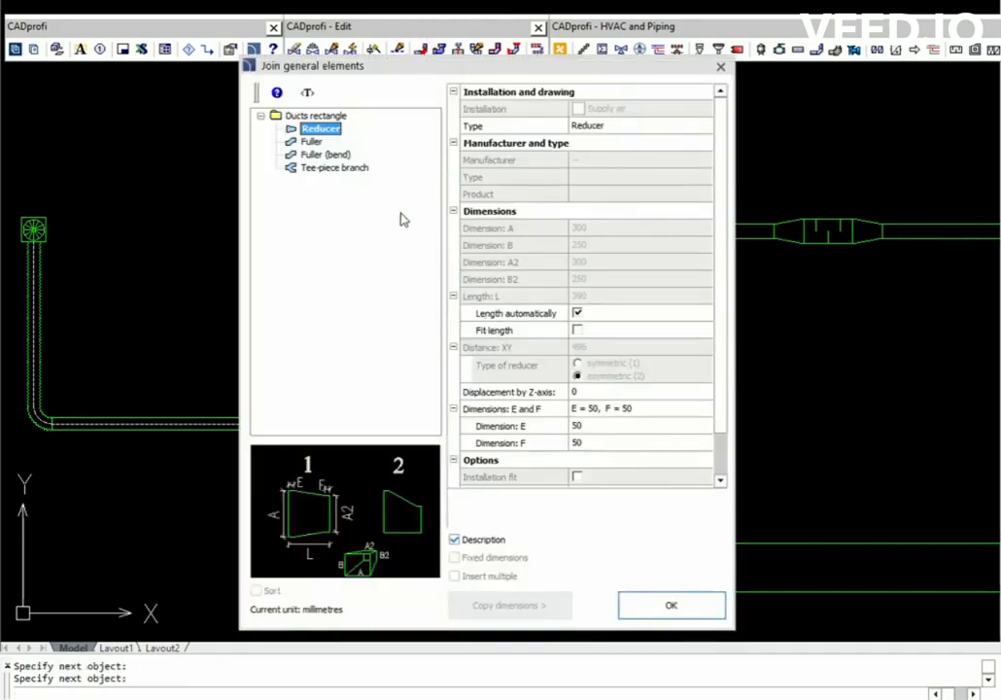
left_click(313, 142)
left_click(646, 601)
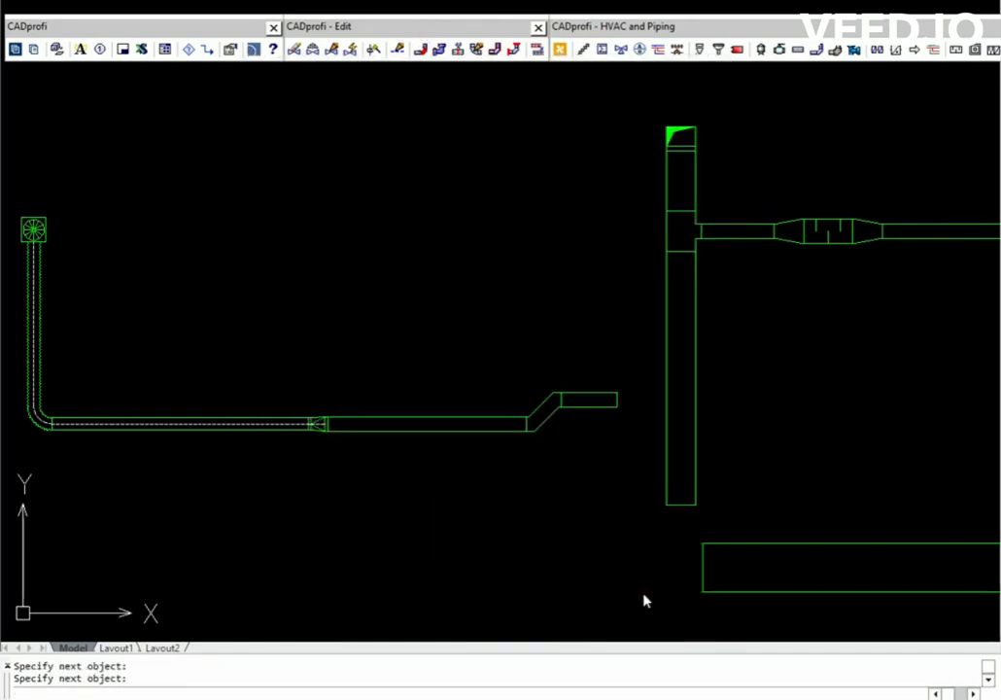
Step: Join the short offset duct to the lower part of the main vertical duct with a Tee-piece (simple)
left_click(418, 51)
left_click(665, 309)
left_click(603, 394)
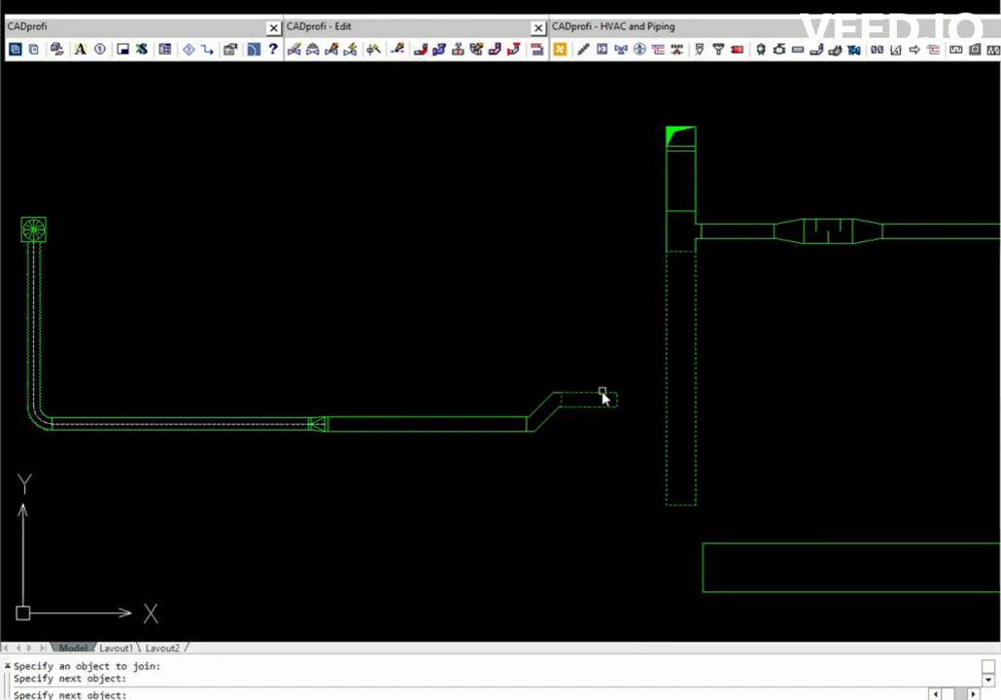
key("Return")
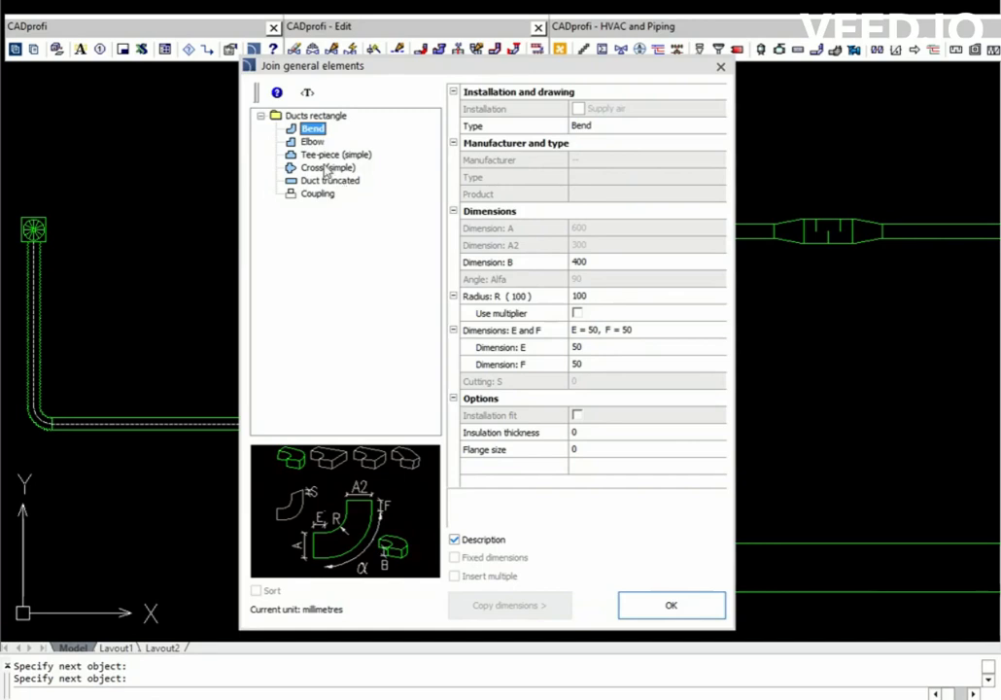
left_click(330, 154)
left_click(648, 605)
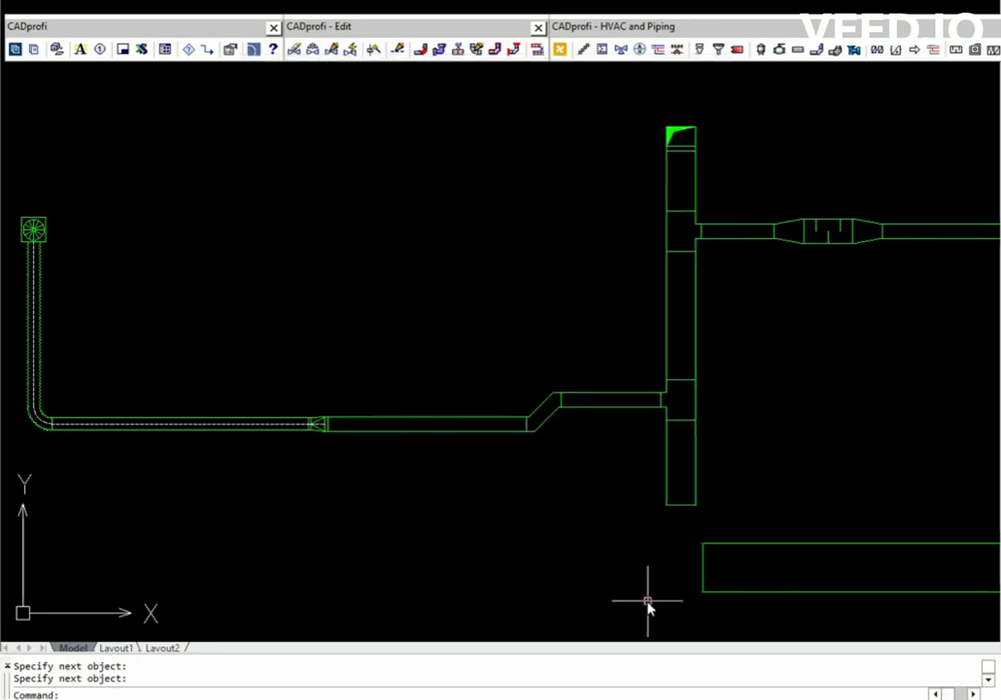
Step: Join the lower end of the main vertical duct to the large horizontal duct with a Bend of radius 100
left_click(422, 49)
left_click(666, 503)
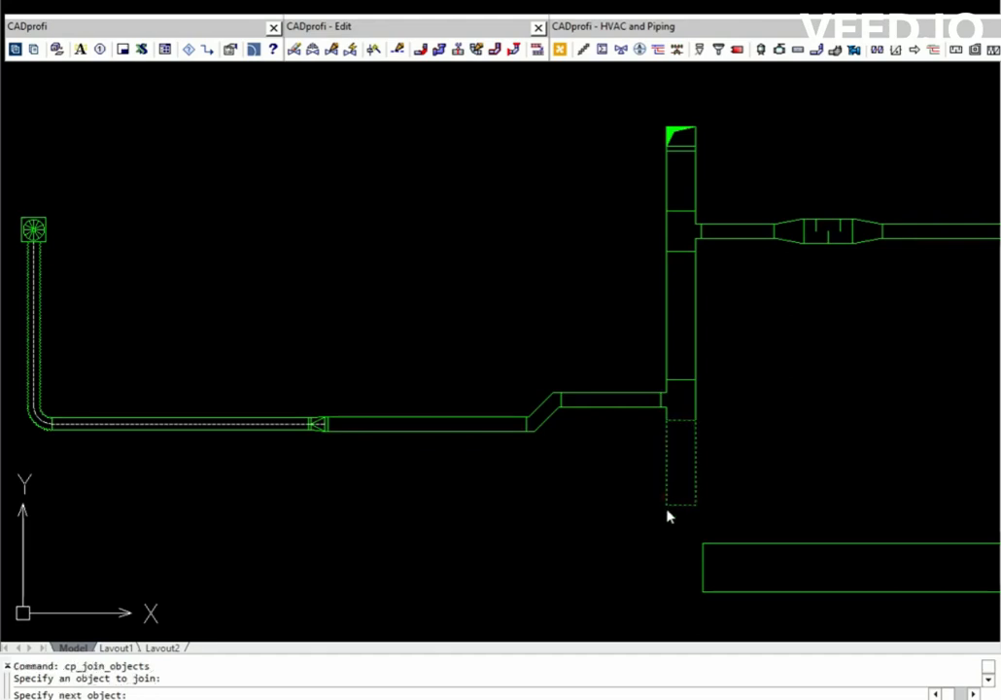
left_click(717, 545)
key("Return")
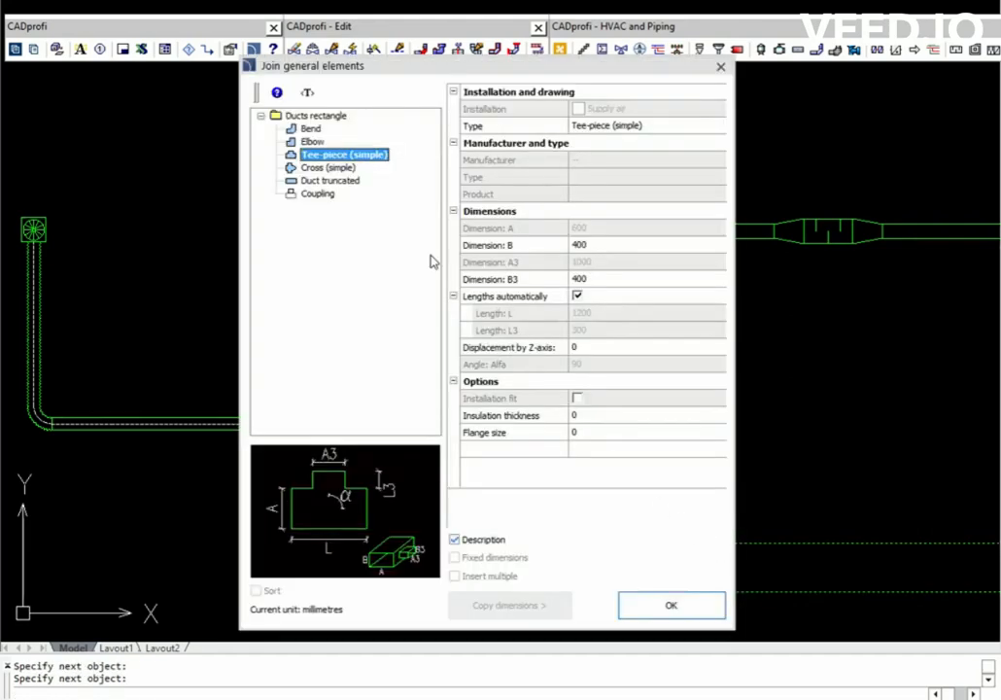
left_click(311, 130)
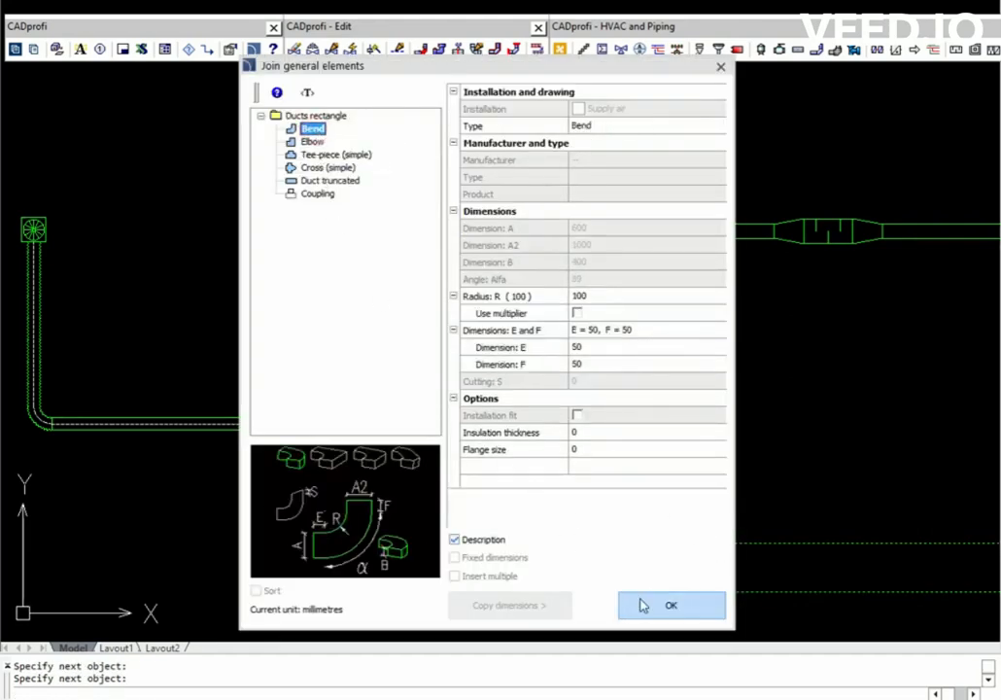
left_click(642, 603)
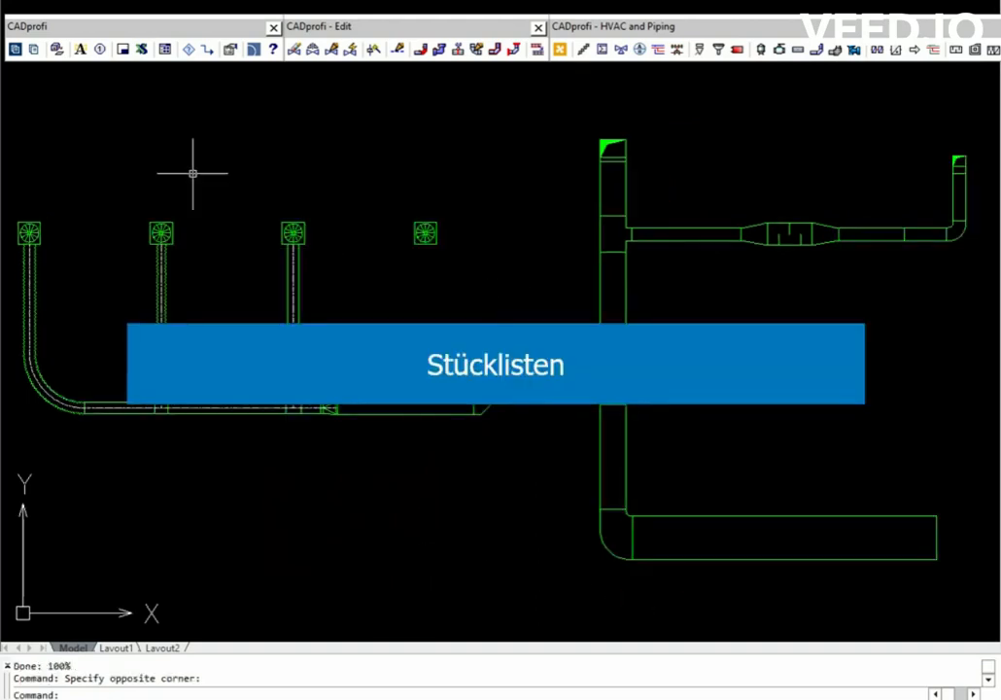
Step: Generate a specification of the entire ventilation duct system and sort its report data by Sum
left_click(140, 51)
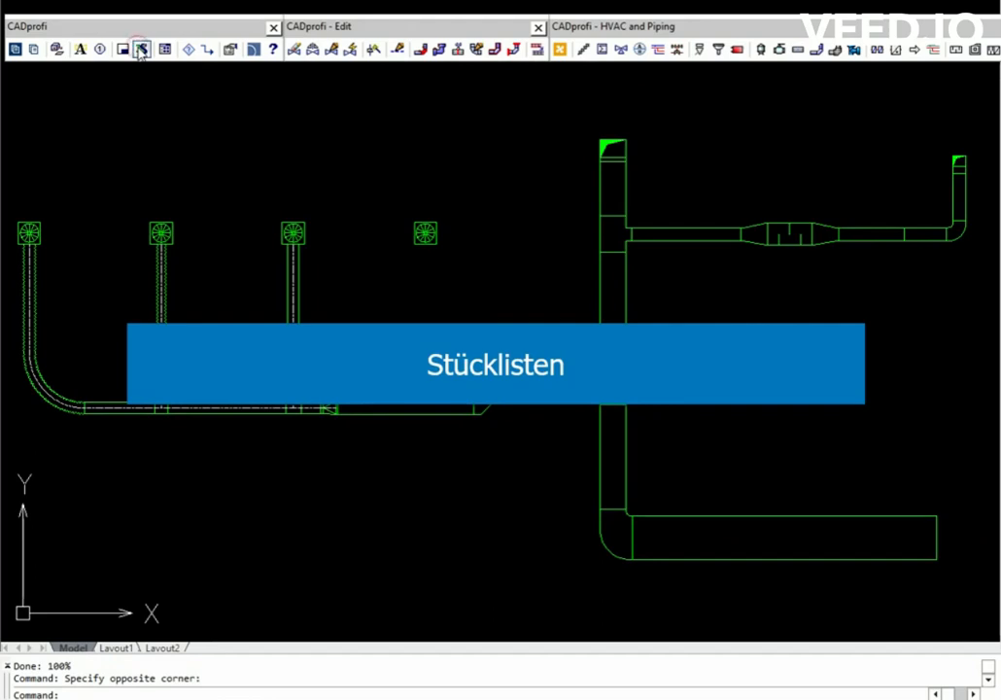
left_click(447, 535)
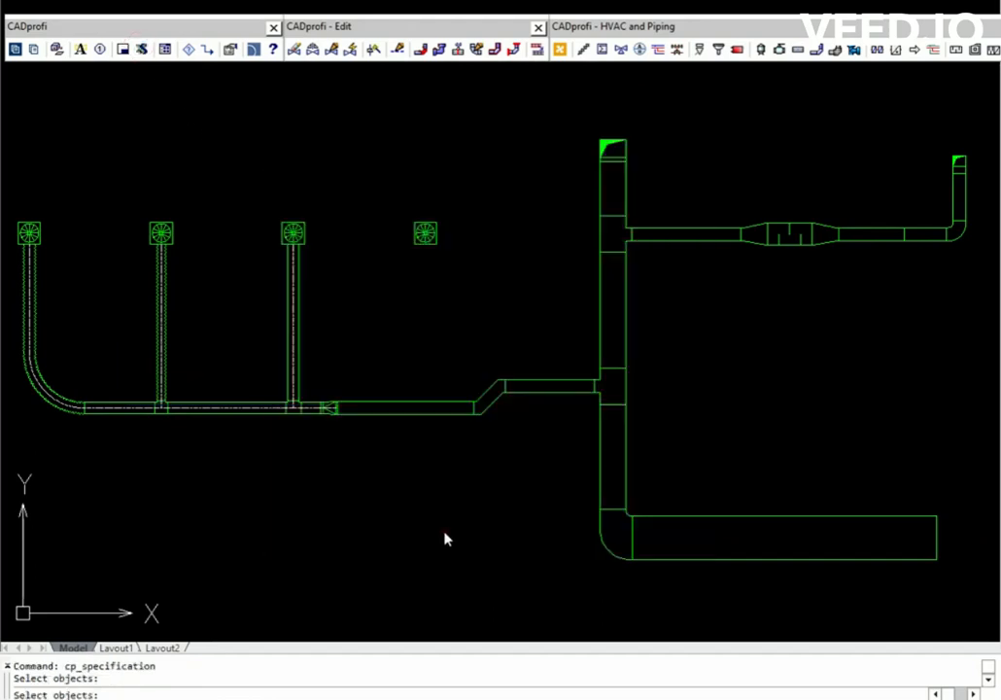
left_click(7, 91)
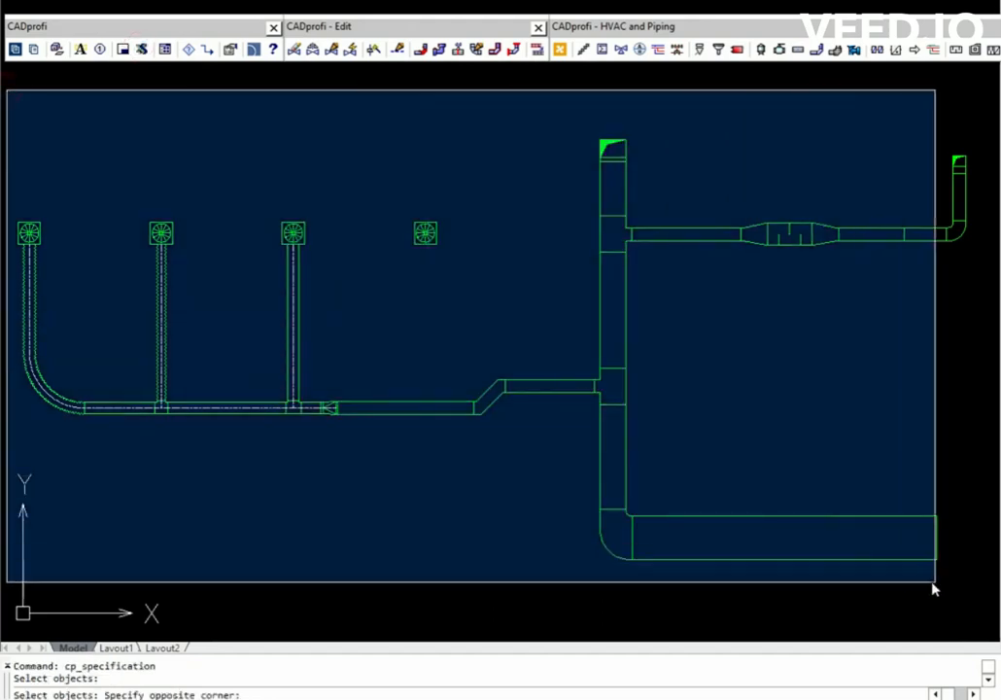
left_click(982, 622)
key("Return")
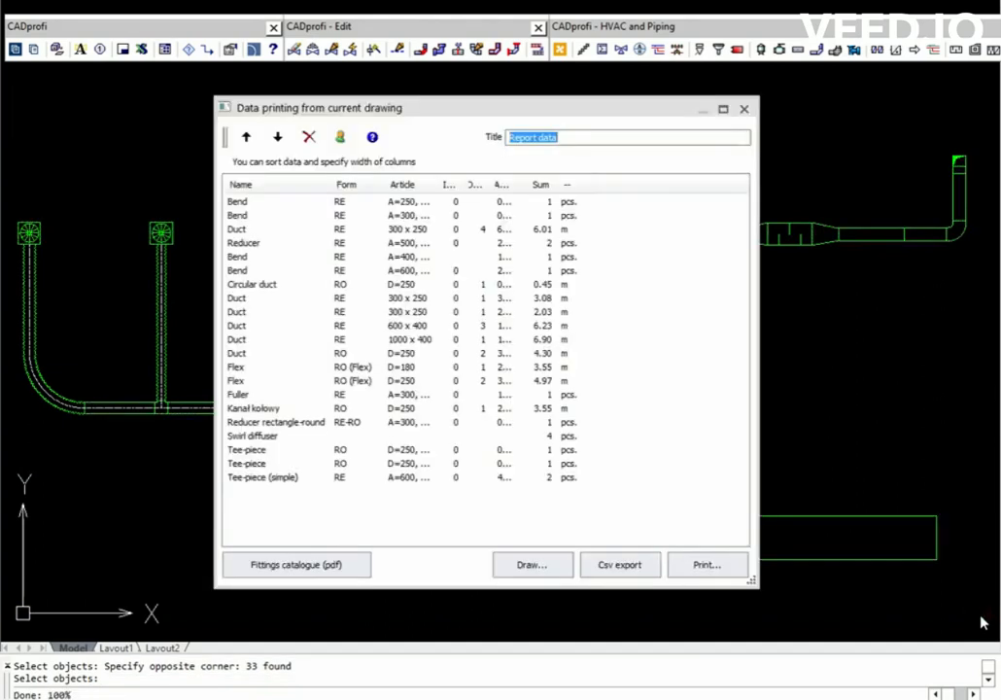
left_click(542, 185)
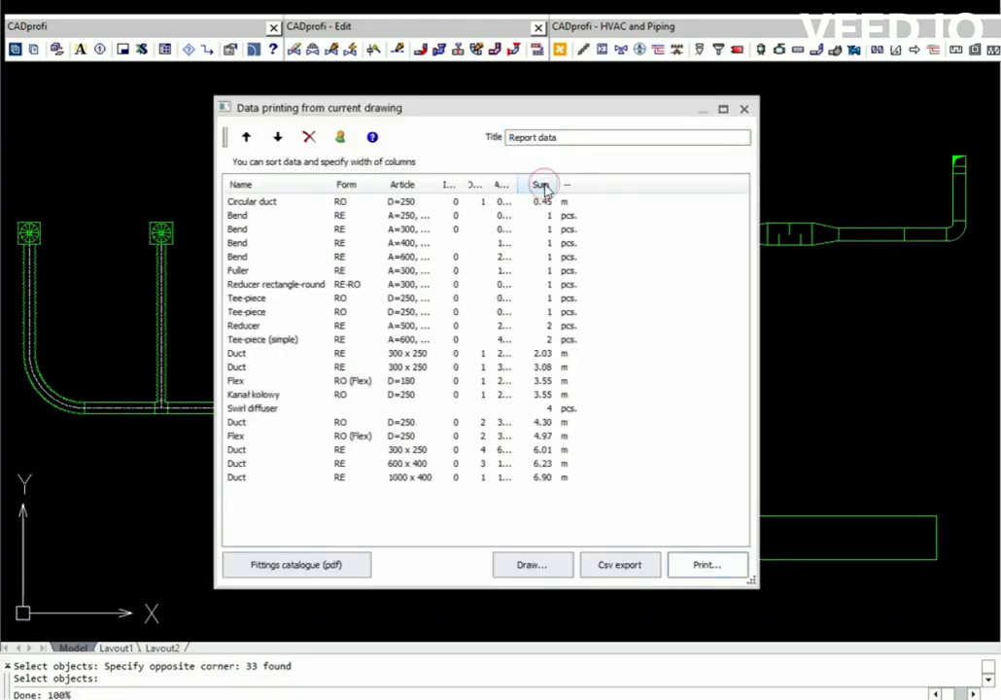
Step: Output all pages of the report to a print Preview and enlarge it to 200%
left_click(706, 565)
left_click(570, 282)
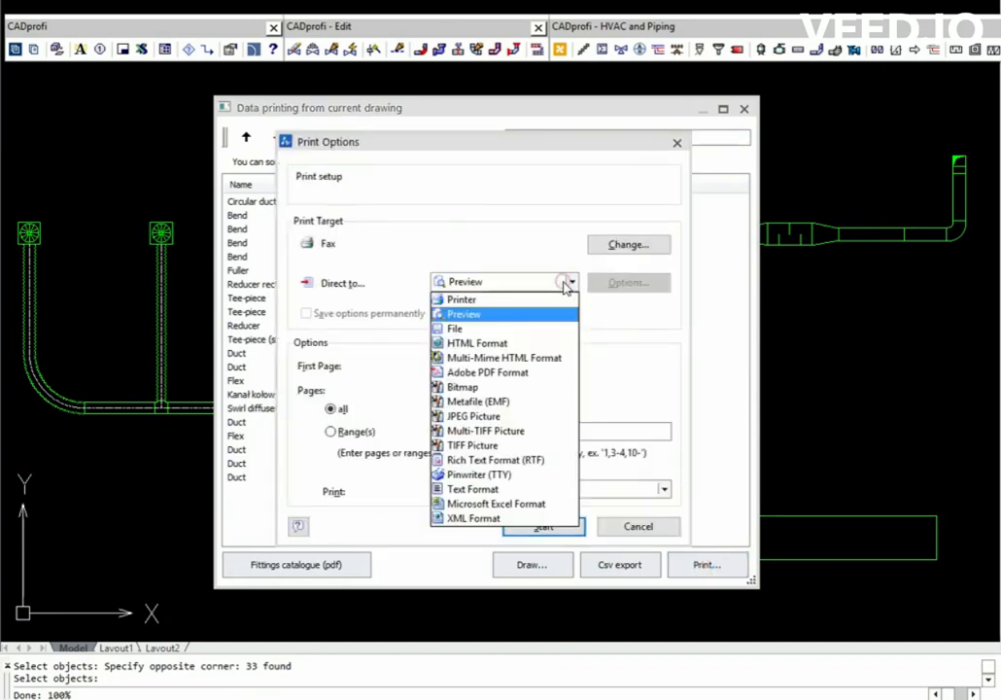
left_click(491, 317)
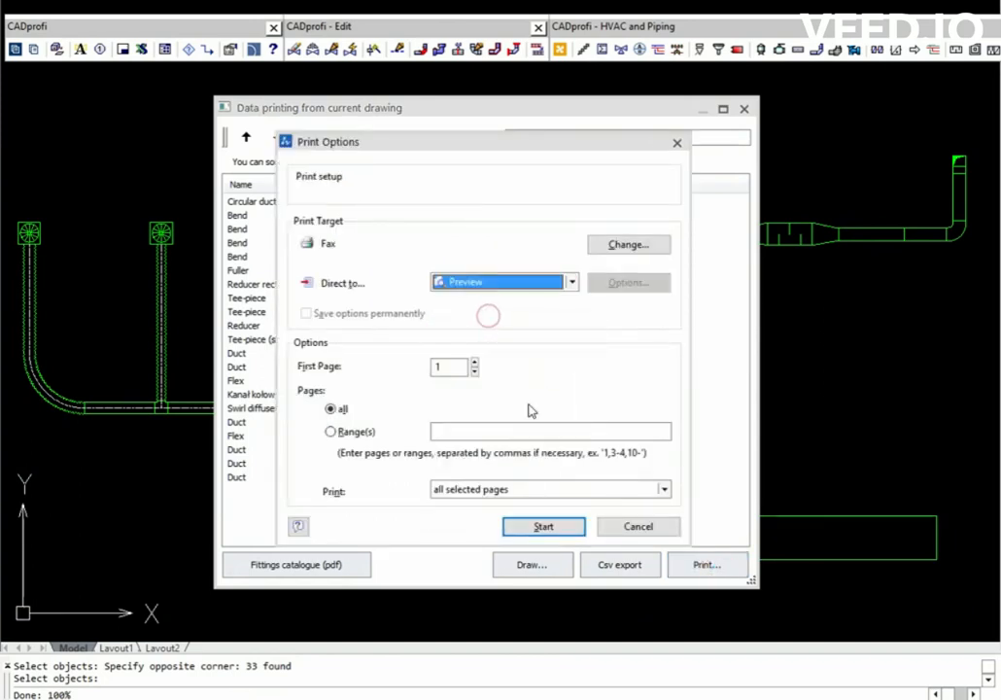
left_click(555, 528)
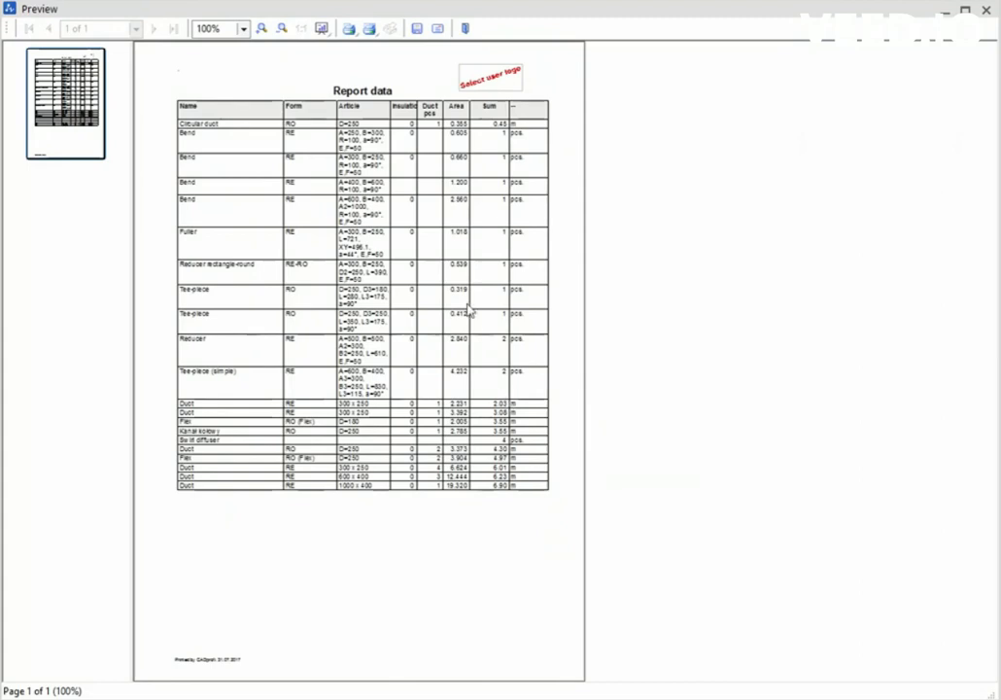
left_click(260, 29)
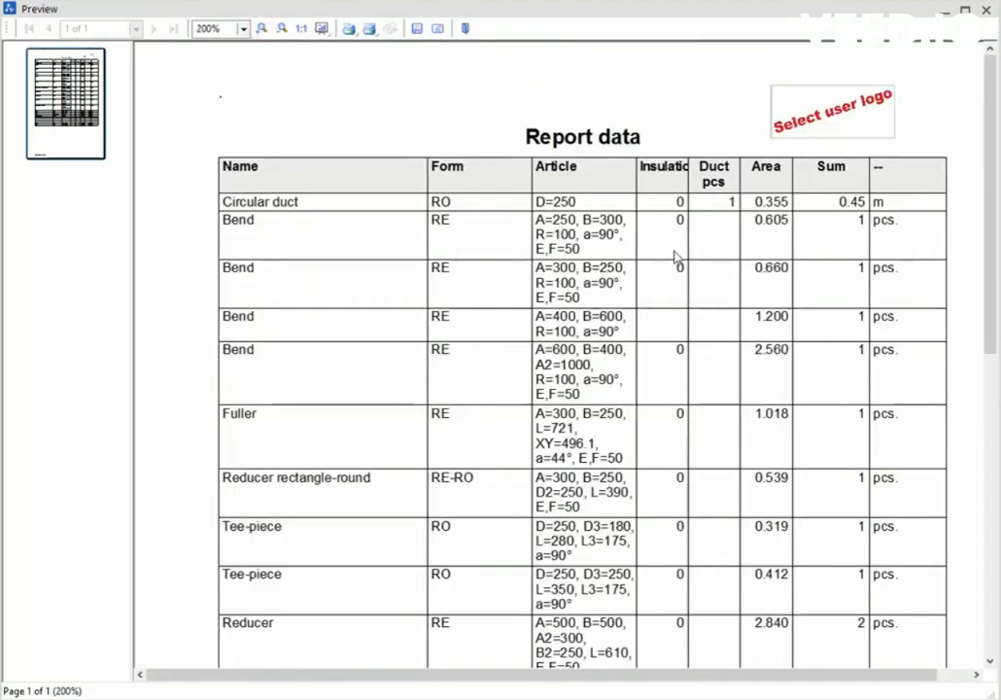